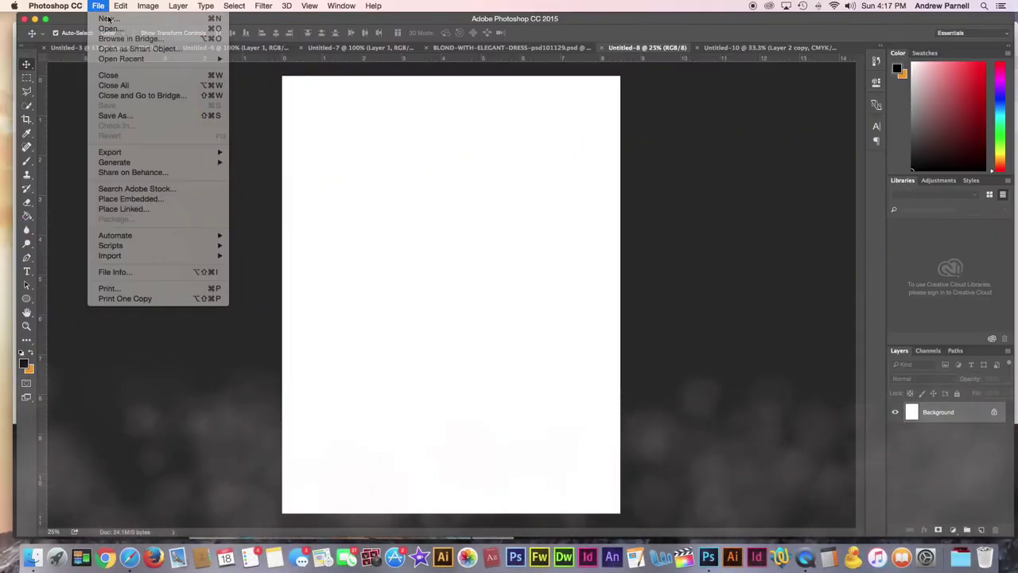
Create a new 4.25 × 6.25 in document in RGB colour mode.
click(109, 18)
click(548, 133)
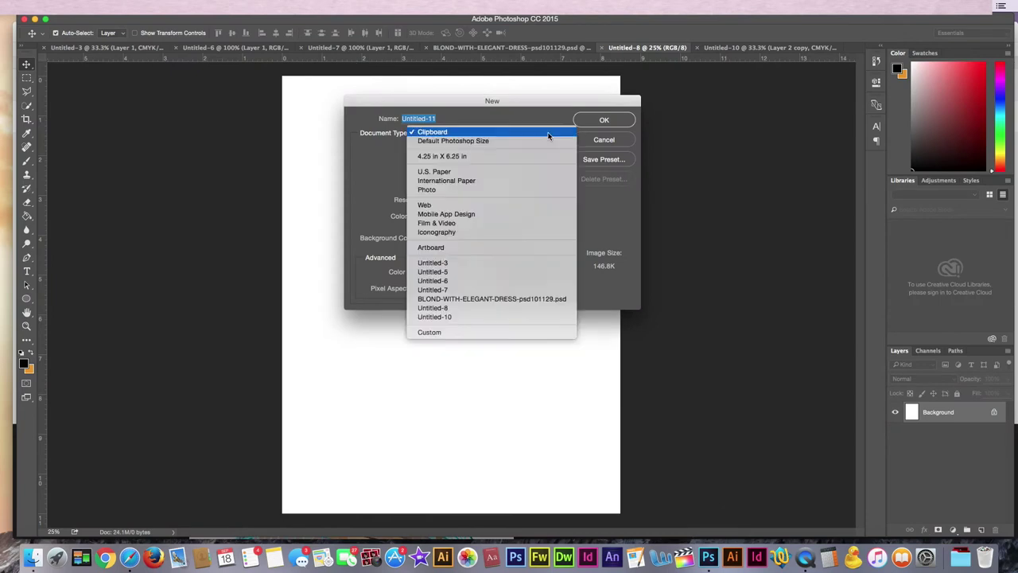
click(531, 160)
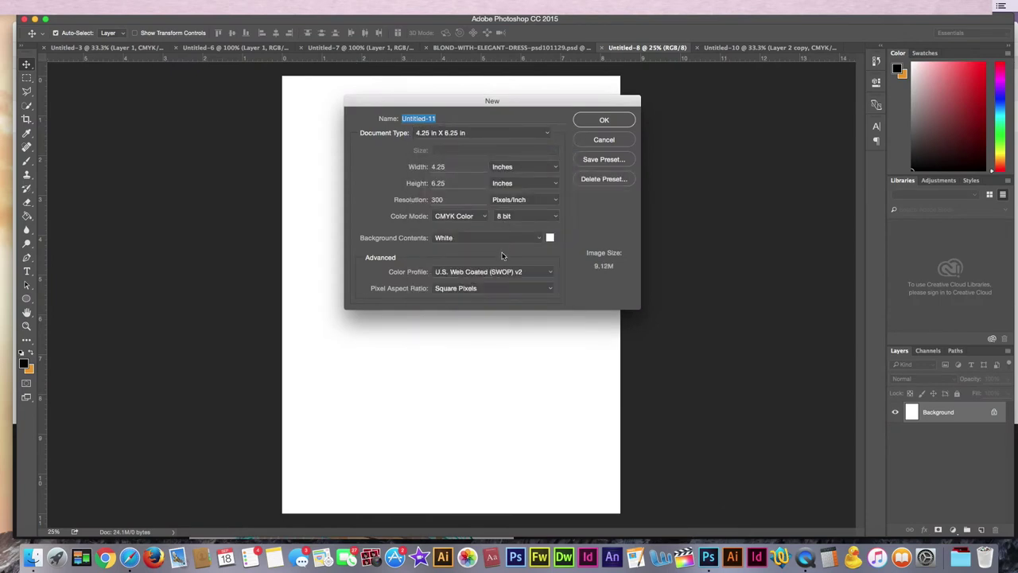
click(481, 216)
click(473, 206)
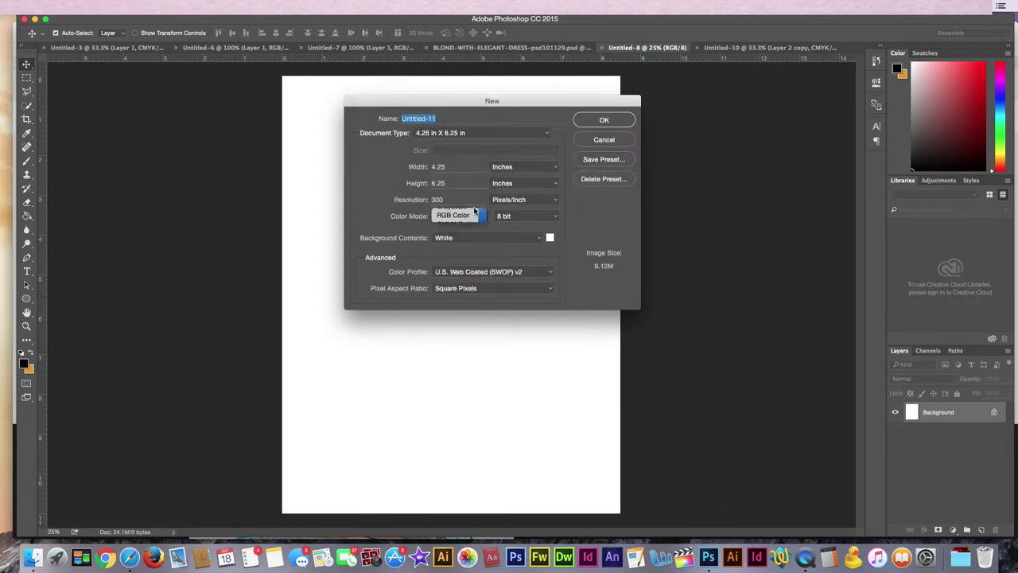
click(606, 121)
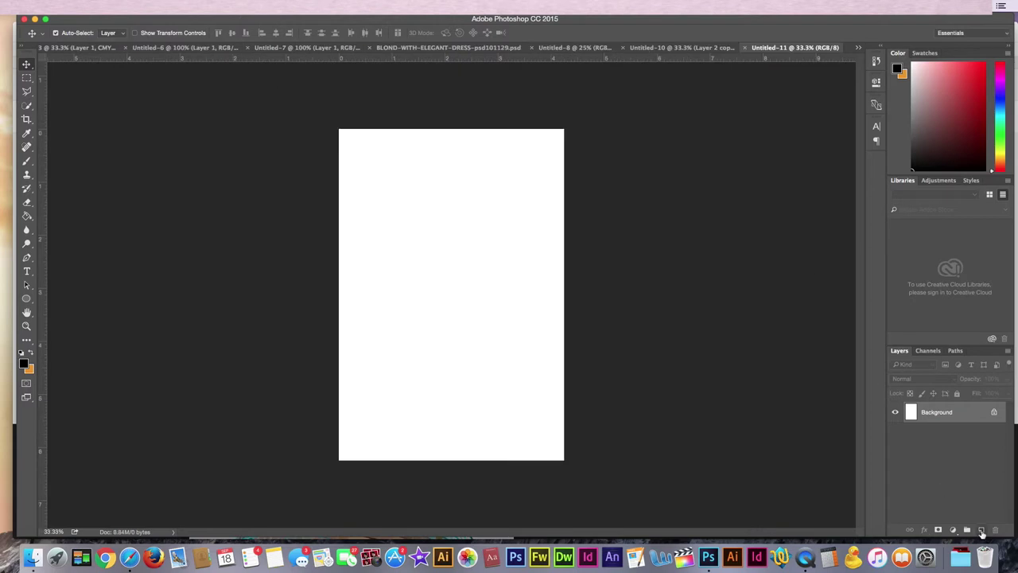
Add a new layer and fill it with black using the Paint Bucket.
click(981, 530)
click(30, 215)
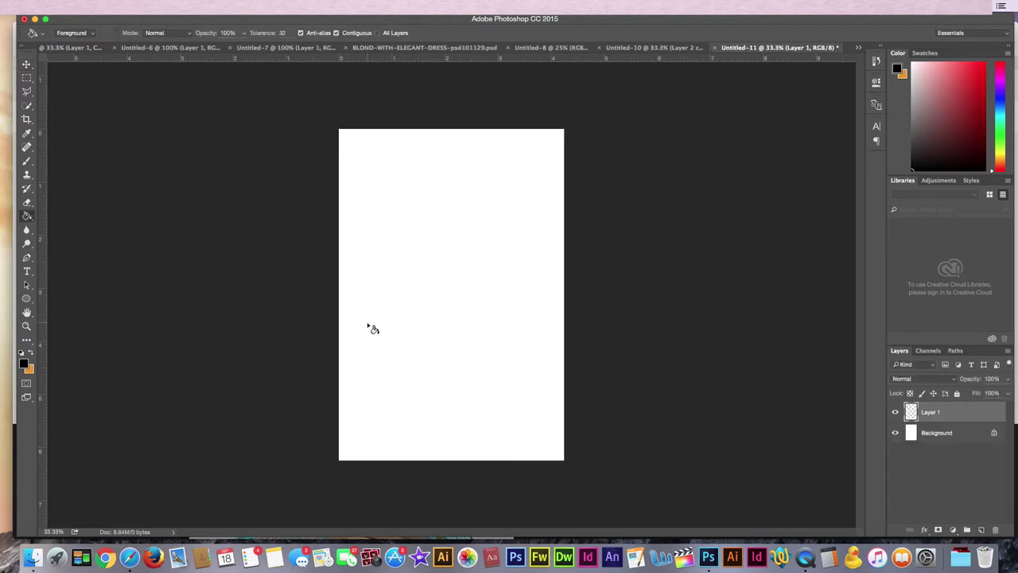
click(455, 318)
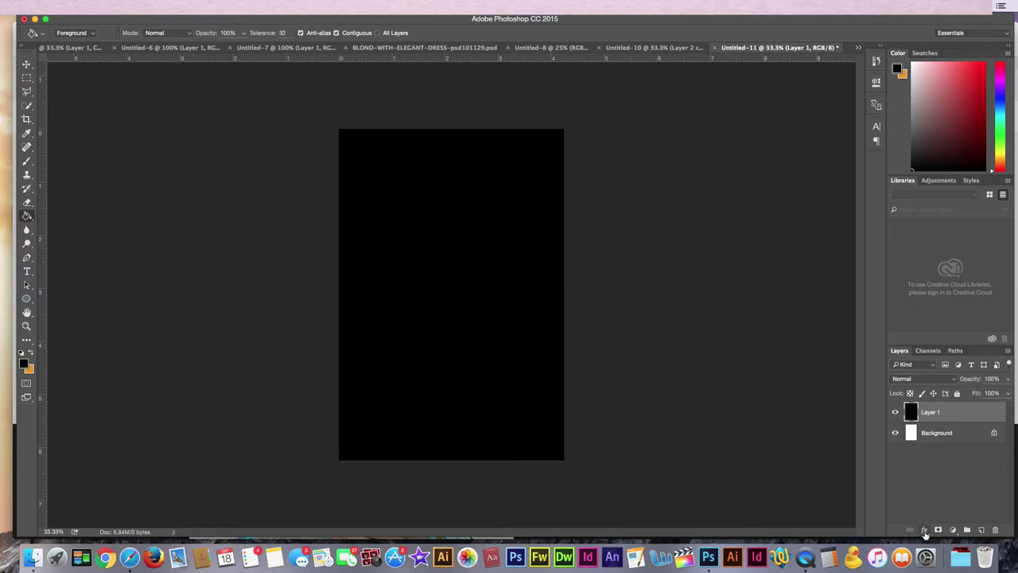
click(924, 529)
Add a Gradient Overlay with stops #050000 and #410310.
click(942, 479)
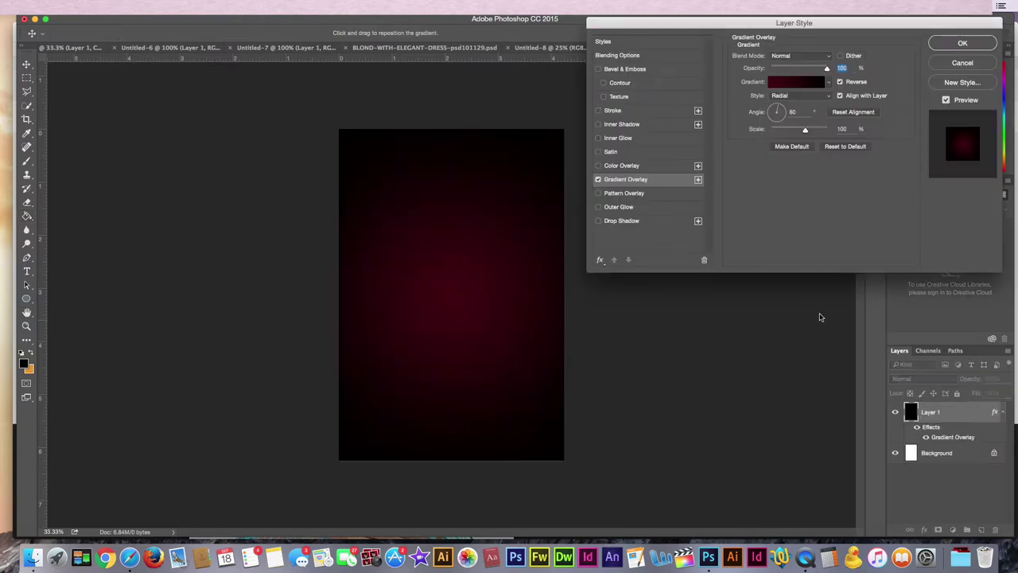
click(803, 81)
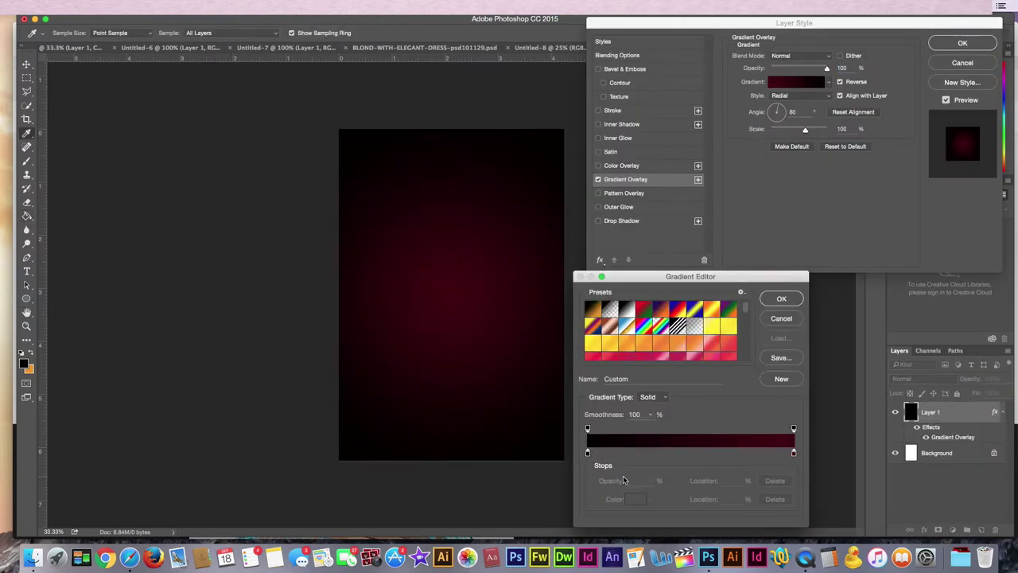
click(588, 453)
click(634, 502)
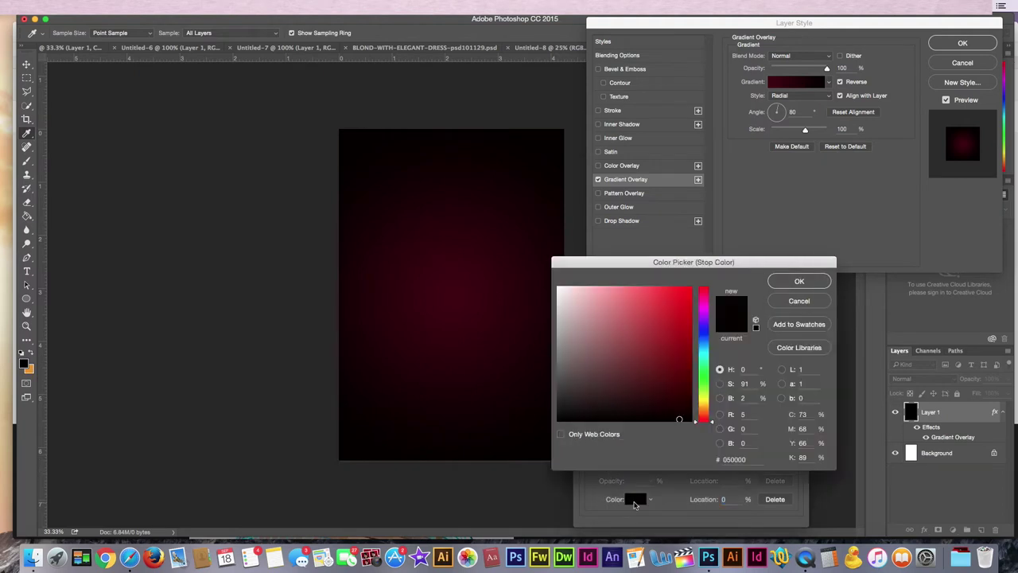
click(800, 283)
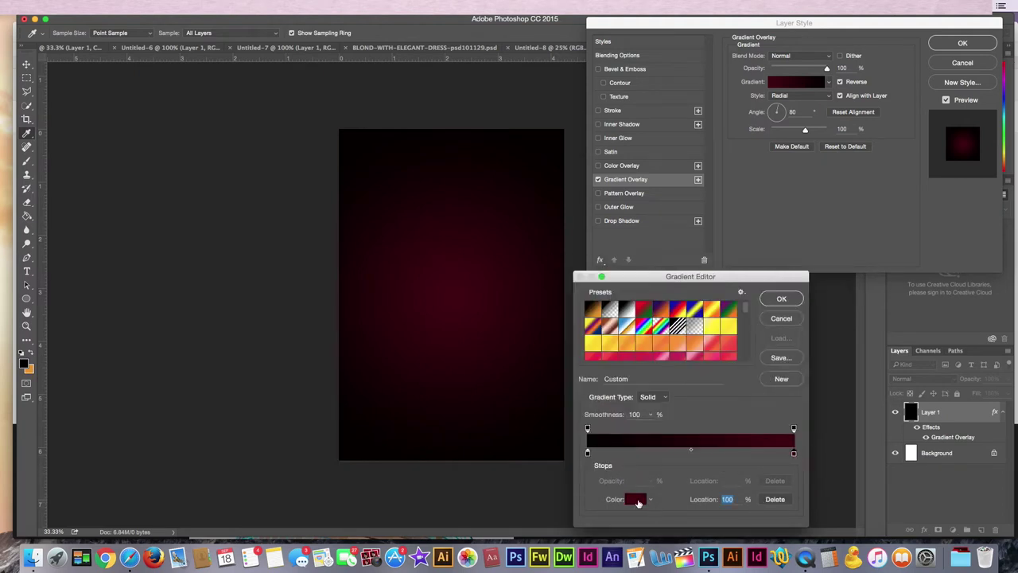
click(635, 499)
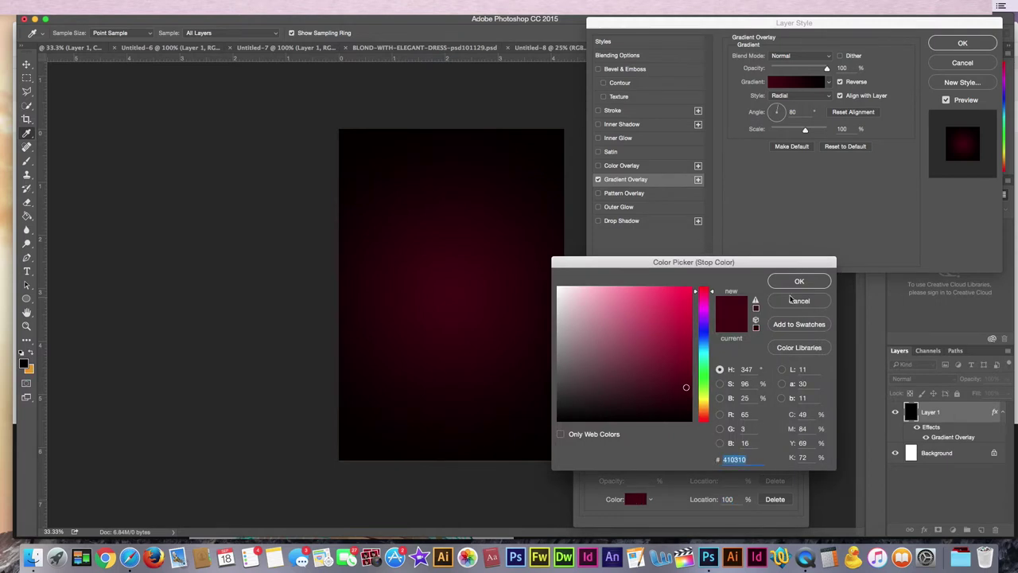
click(790, 283)
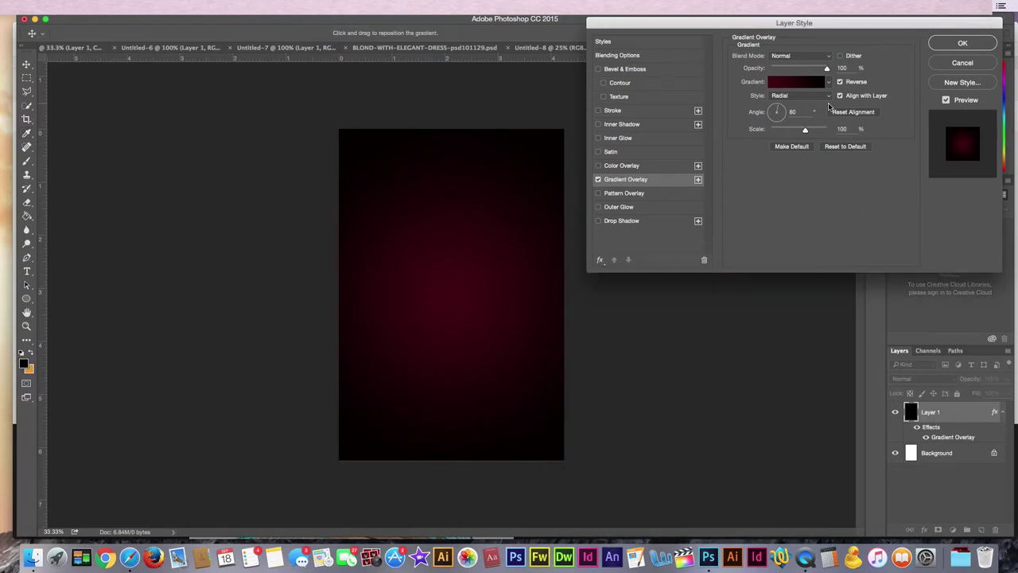
Keep the gradient style Radial and apply the overlay.
click(829, 96)
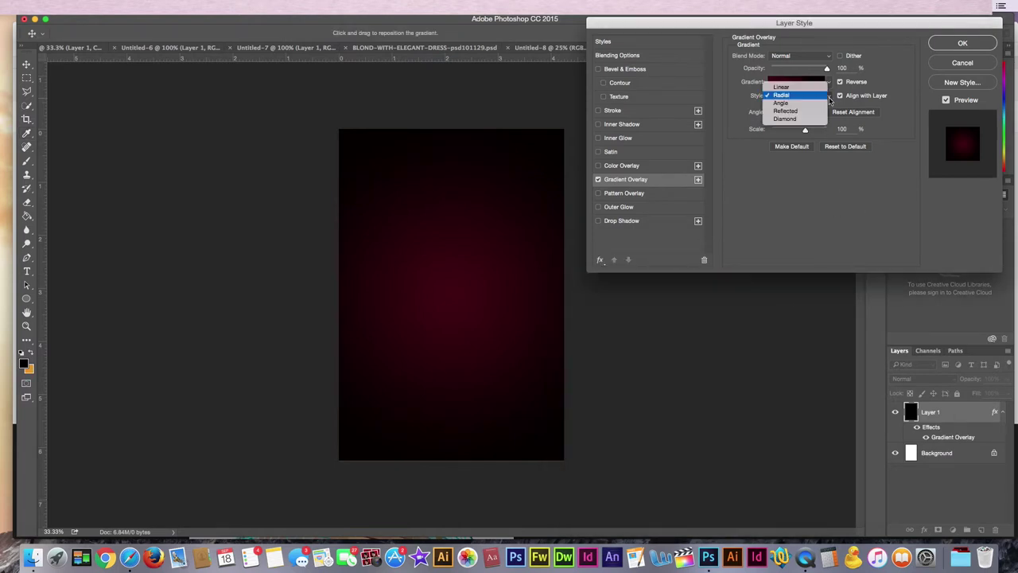
click(780, 96)
click(961, 44)
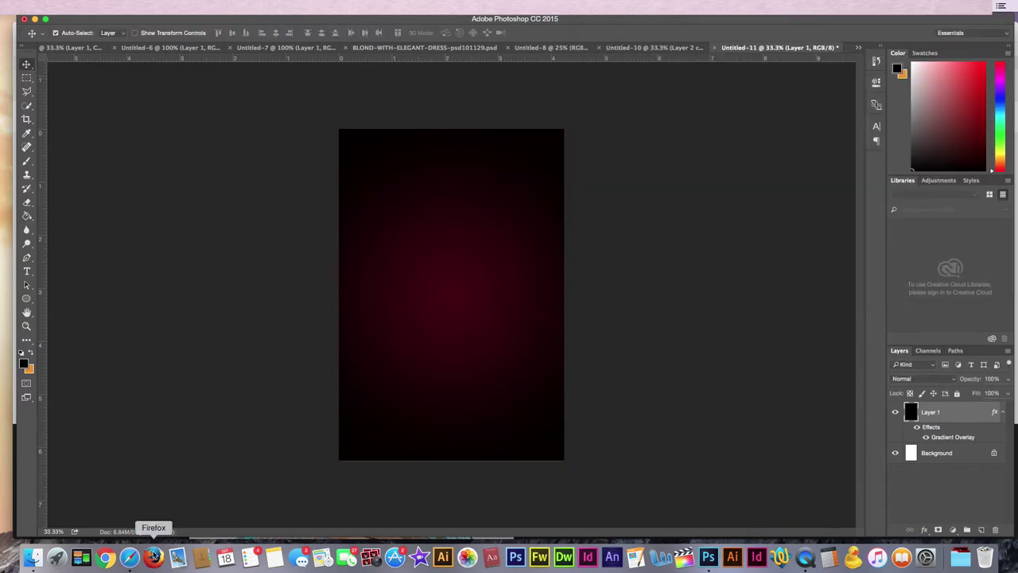
click(130, 556)
Browse the disco ball image results and check the image's store page.
scroll(373, 270, down, 1)
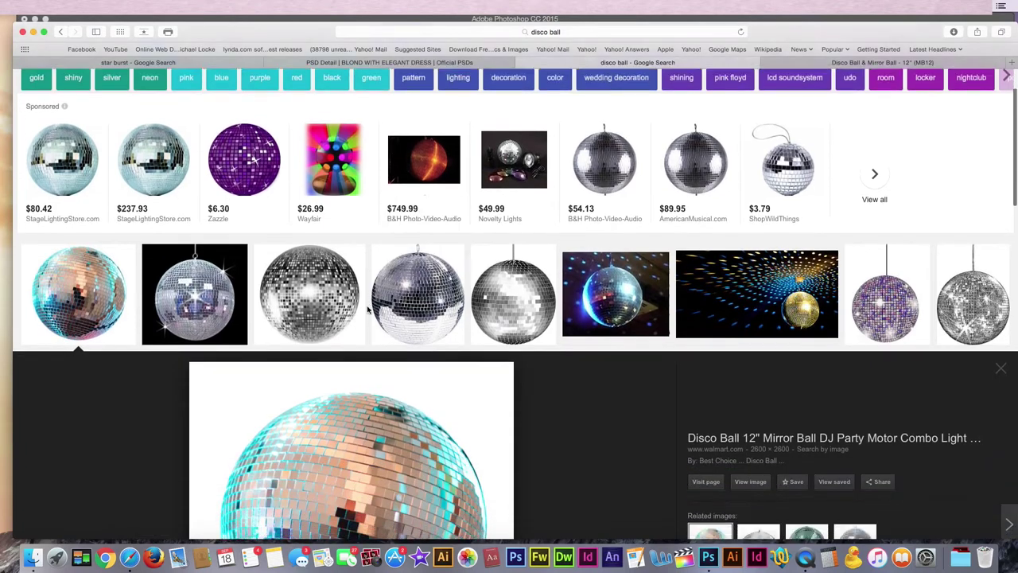
scroll(370, 274, down, 5)
scroll(364, 282, up, 5)
scroll(363, 284, up, 1)
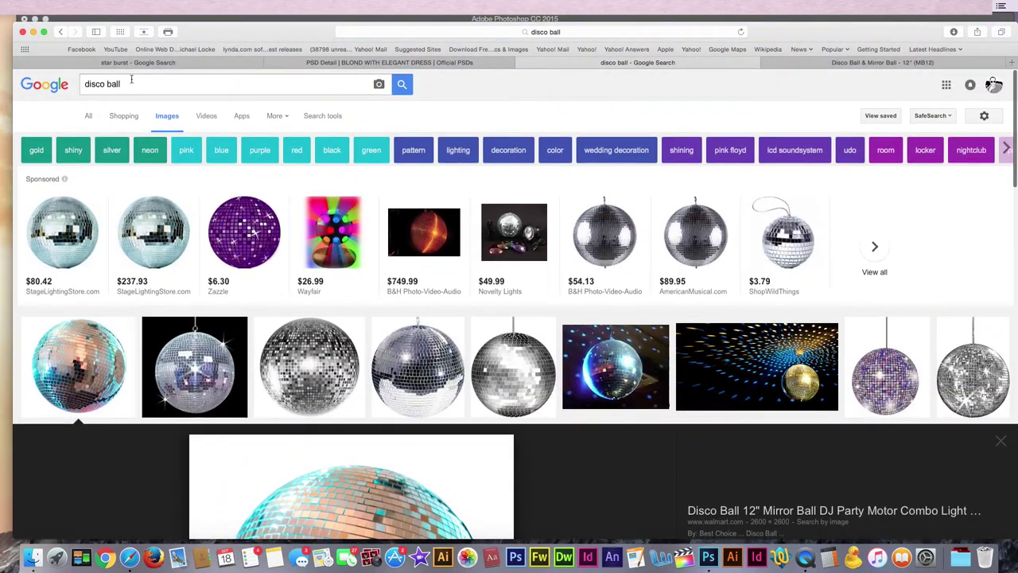
drag(132, 79, 67, 80)
click(324, 457)
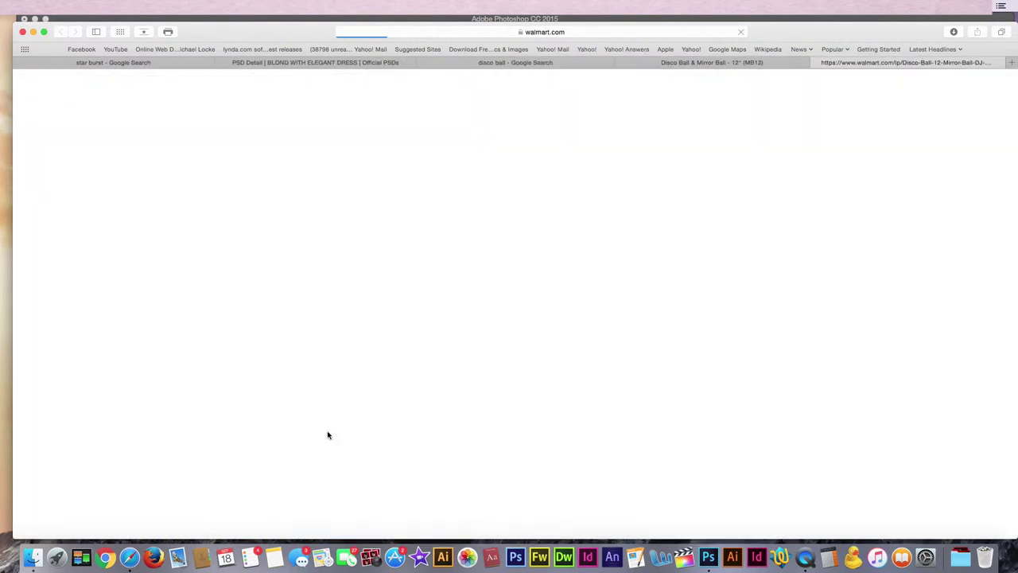
click(657, 62)
click(581, 63)
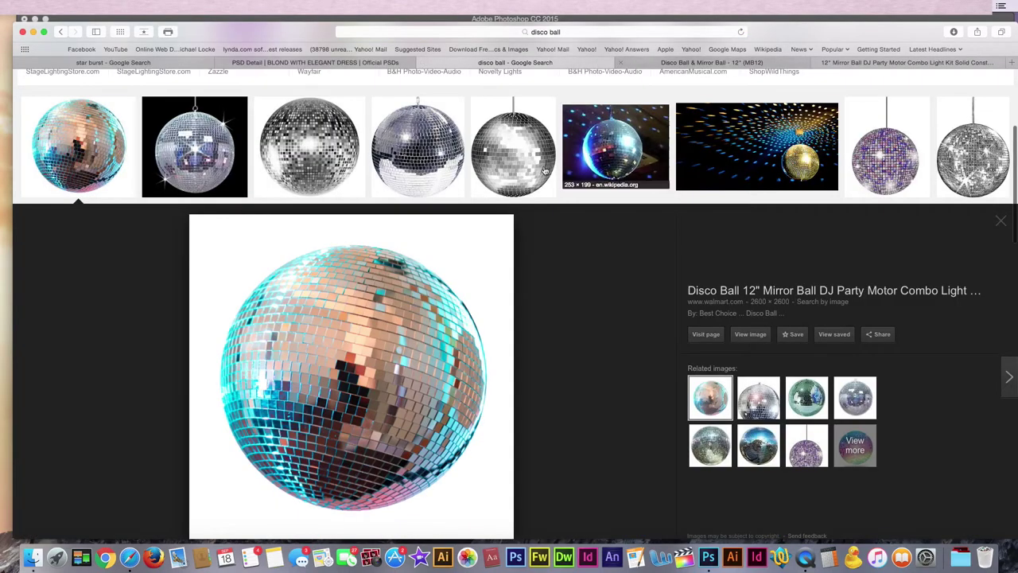
scroll(438, 304, down, 2)
Copy the mirrored disco ball image and return to Photoshop.
right_click(438, 305)
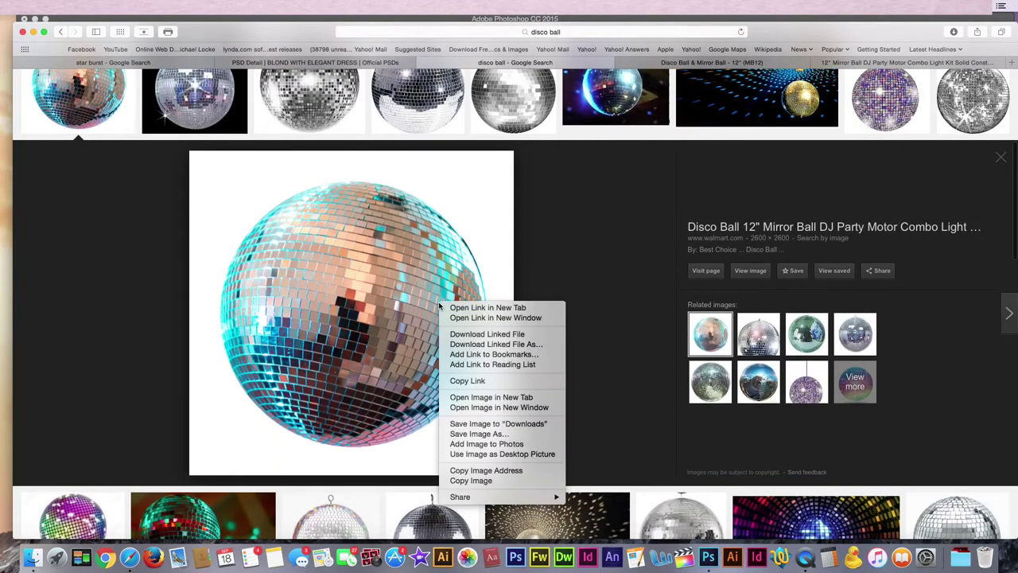
click(478, 480)
scroll(502, 373, up, 5)
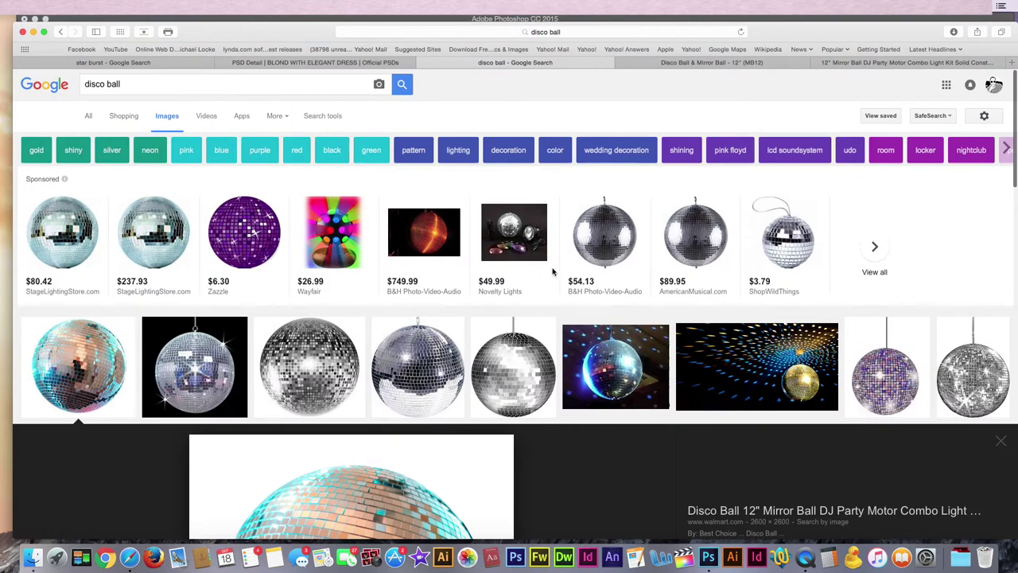
click(708, 557)
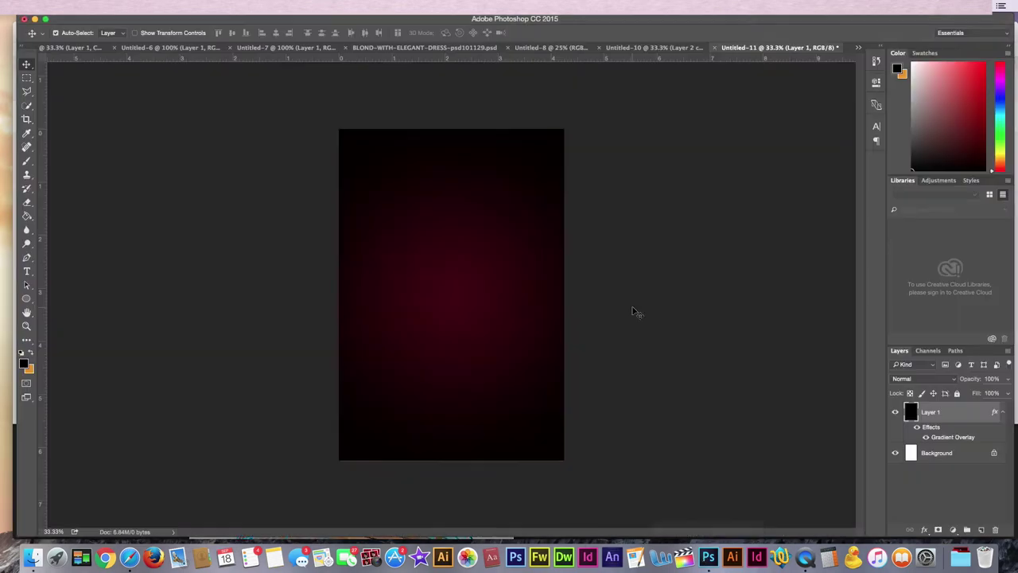
Drag the disco ball layer from Untitled-10 into the poster.
click(621, 50)
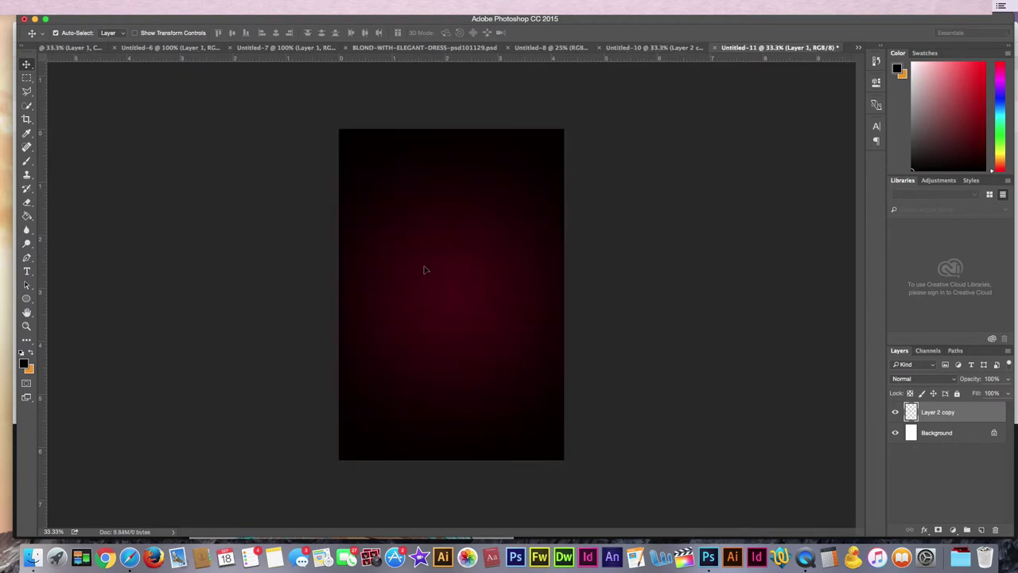
drag(435, 276, 429, 271)
mouse_move(429, 270)
mouse_down()
mouse_move(422, 243)
mouse_move(493, 249)
mouse_up()
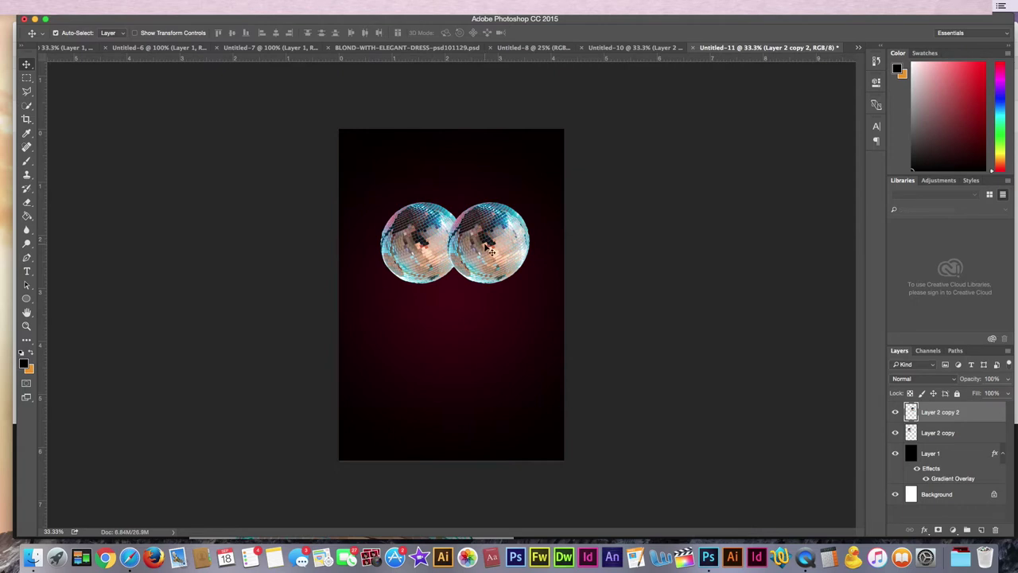
Rotate the right disco ball about 71° and nudge both balls into place.
key(ctrl+t)
mouse_move(537, 195)
mouse_down()
mouse_move(547, 272)
mouse_move(519, 295)
mouse_up()
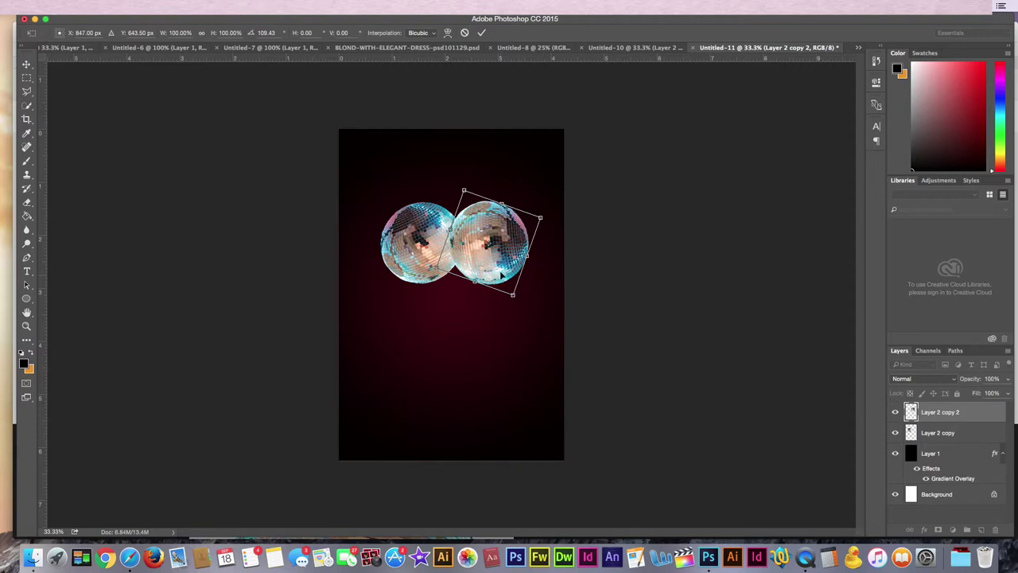
key(Return)
shift+click(447, 260)
mouse_move(447, 260)
mouse_down()
mouse_move(439, 257)
mouse_move(444, 264)
mouse_up()
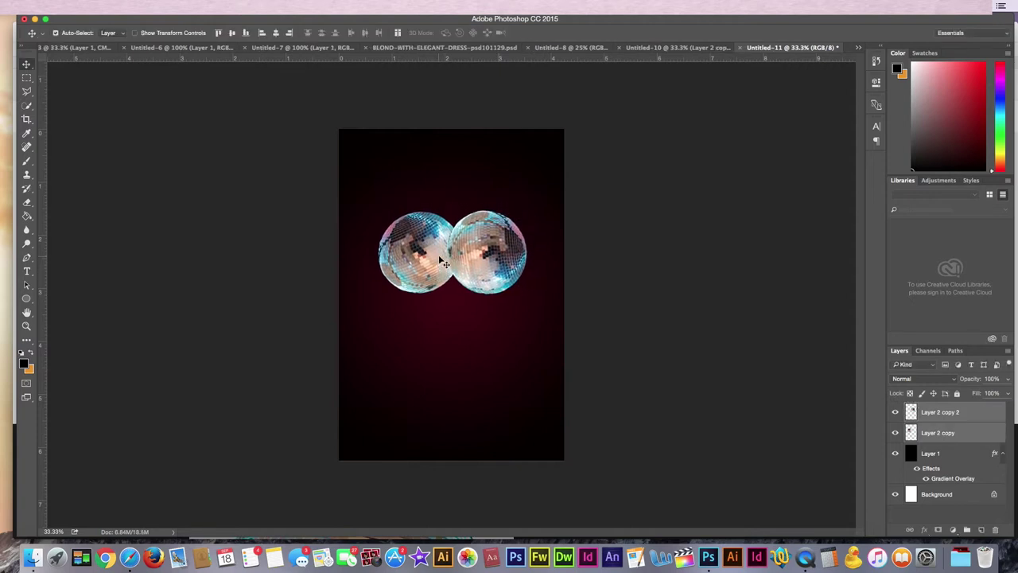
click(539, 268)
Bring up the 'star burst' image results in Safari.
click(131, 558)
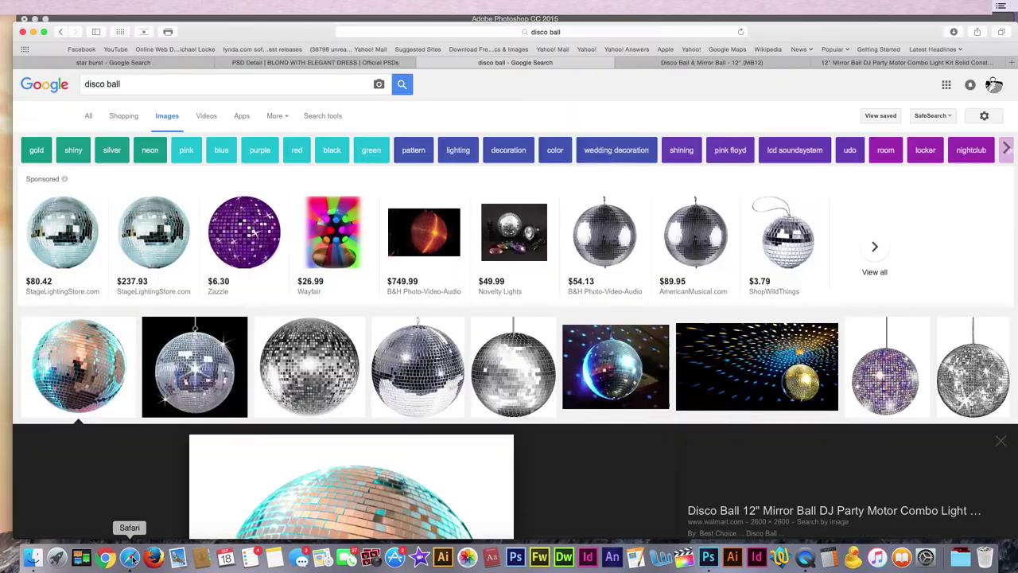
click(113, 62)
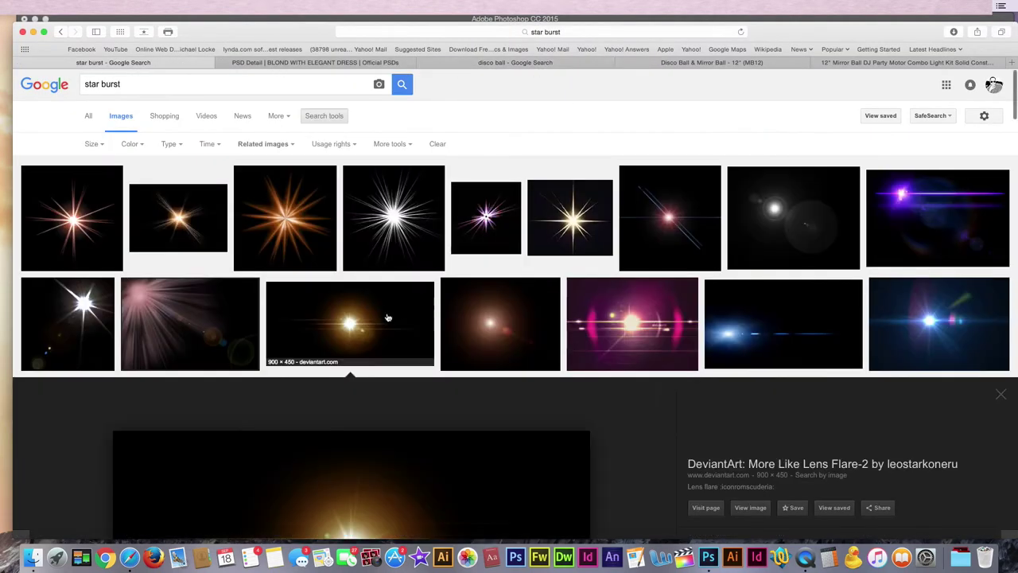
scroll(387, 316, down, 3)
scroll(387, 316, up, 5)
click(125, 84)
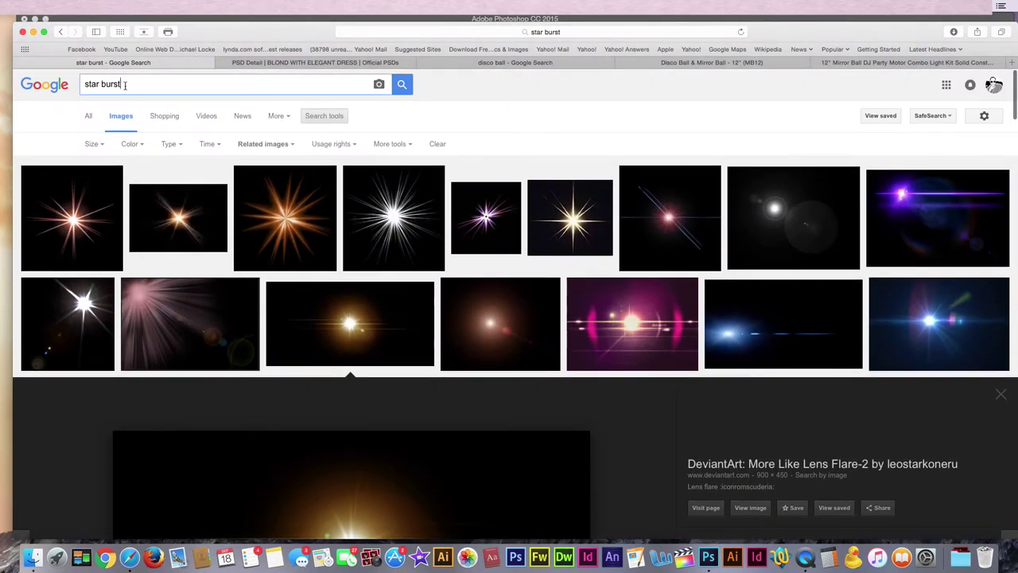
Find the golden lens-flare image and copy it.
scroll(299, 453, down, 5)
scroll(299, 452, down, 2)
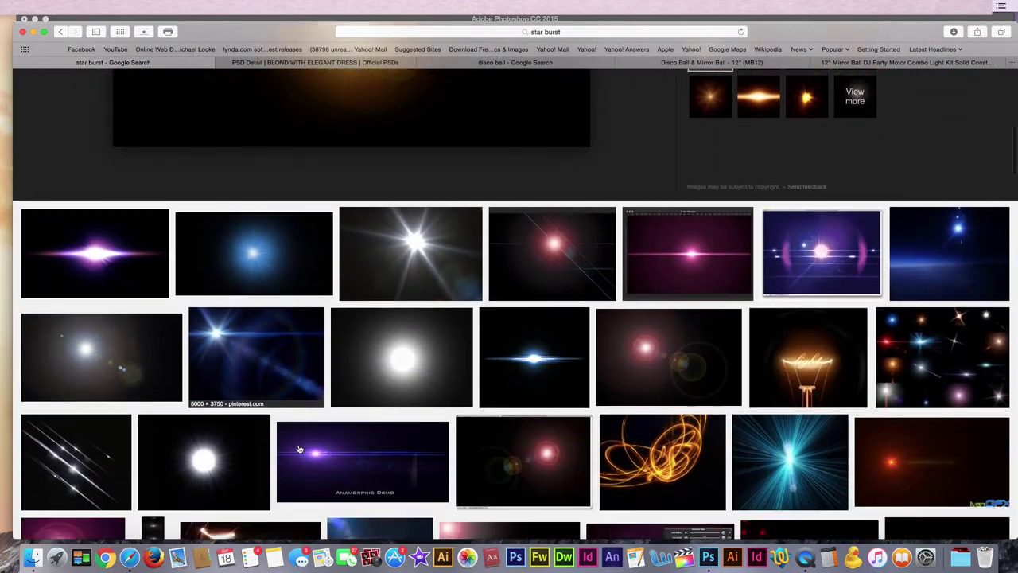
scroll(299, 451, down, 5)
scroll(299, 450, down, 5)
scroll(299, 449, down, 5)
scroll(299, 449, down, 5)
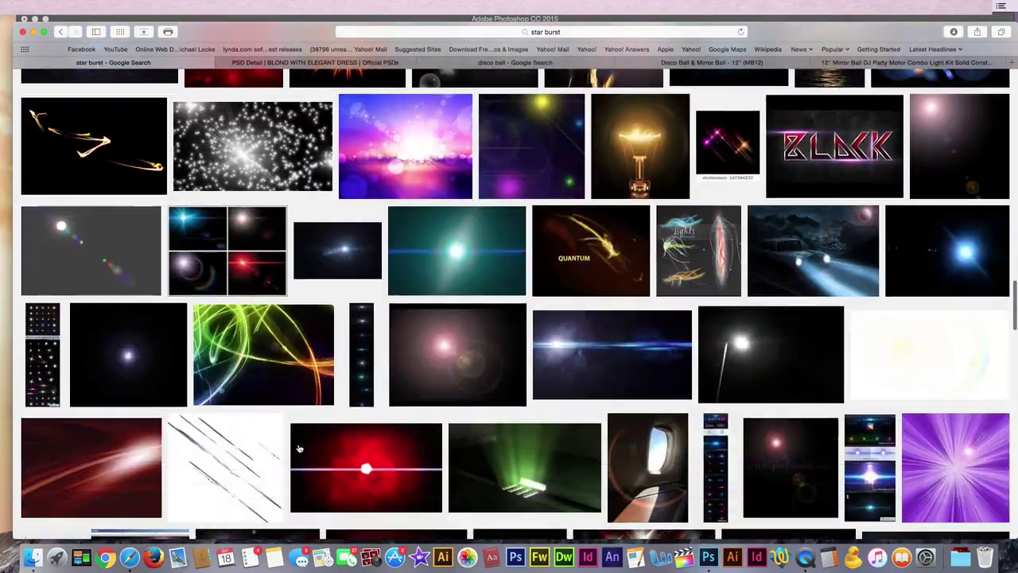
scroll(299, 449, up, 10)
scroll(299, 449, up, 5)
scroll(299, 448, up, 5)
scroll(299, 448, up, 2)
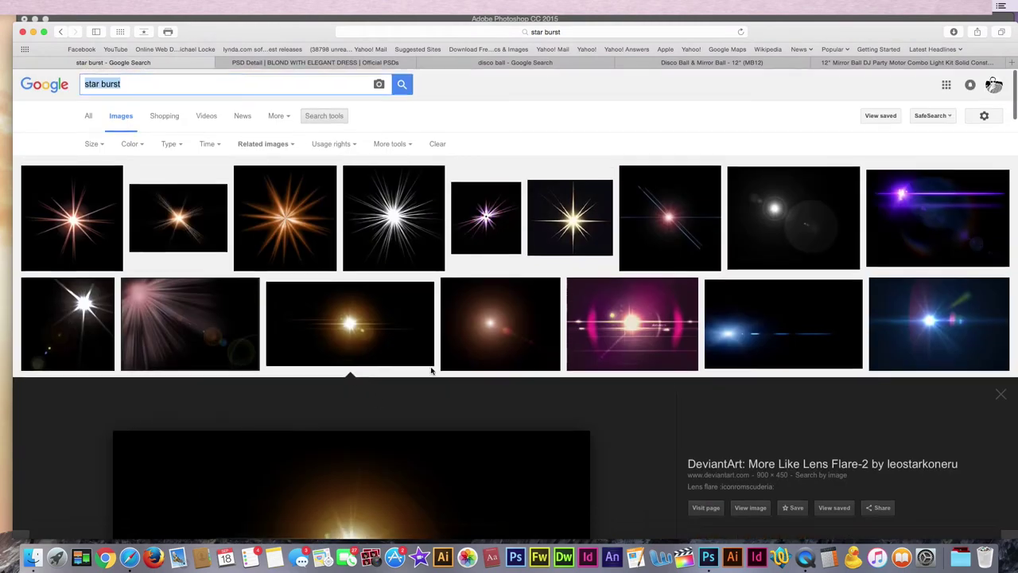
scroll(493, 279, down, 4)
scroll(493, 279, down, 1)
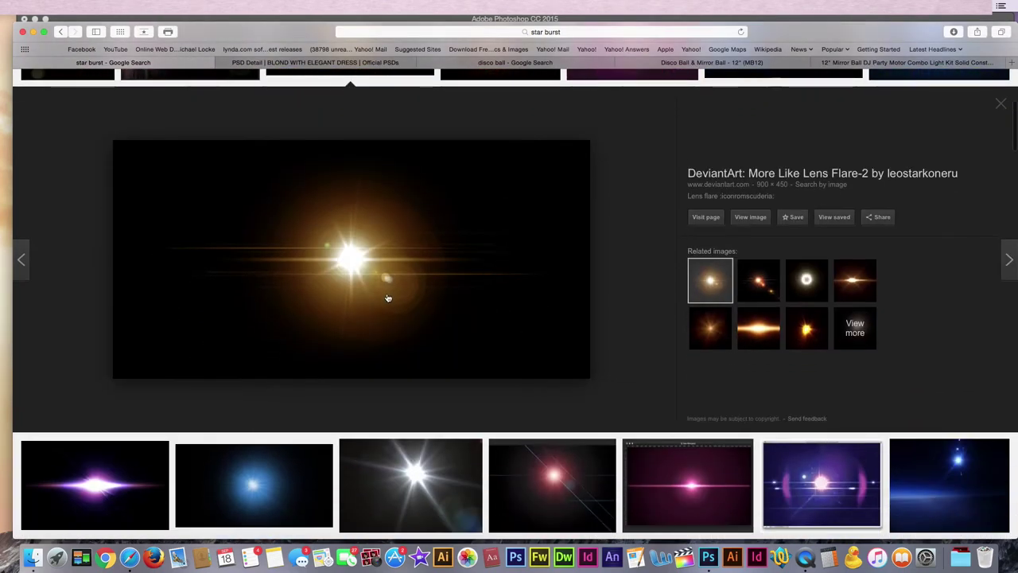
right_click(387, 298)
click(422, 471)
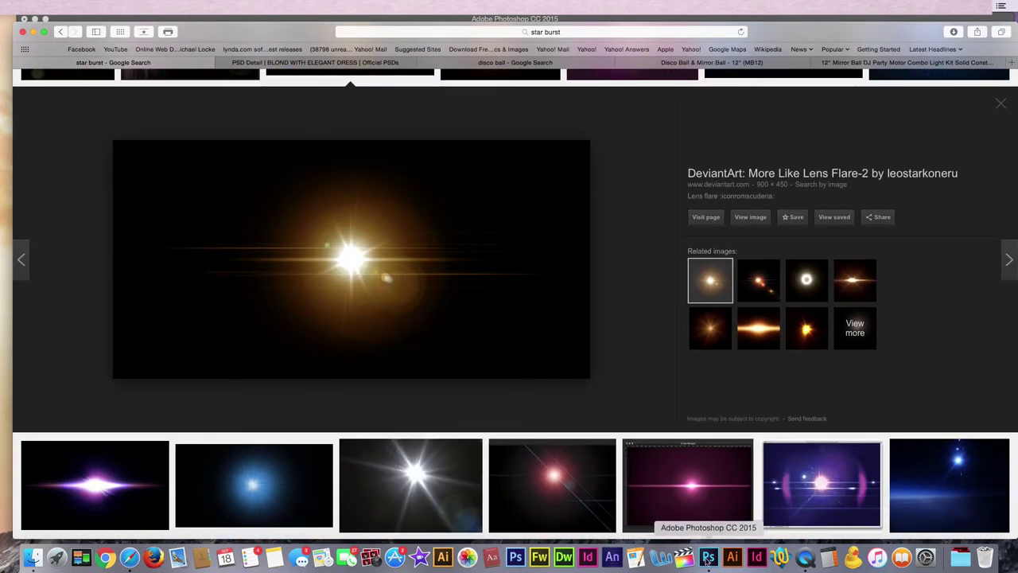
Paste the golden flare, set it to Screen, and move it to the balls' upper-left.
click(706, 560)
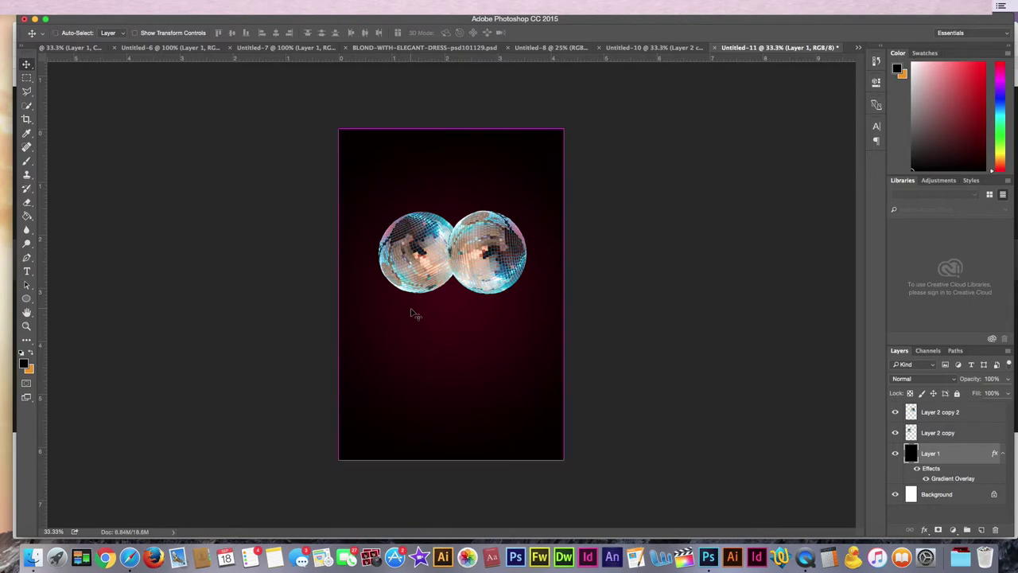
key(super+v)
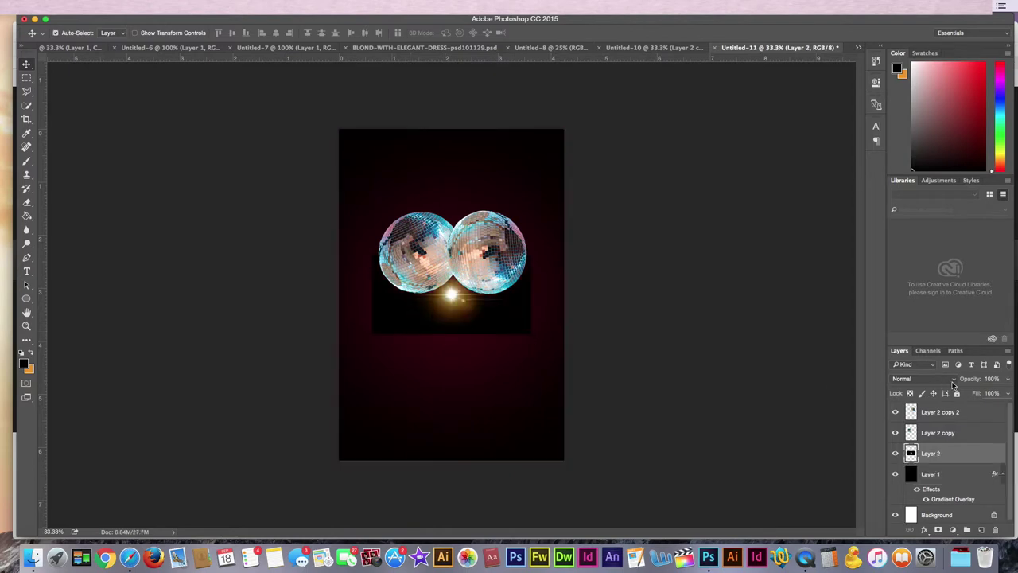
click(953, 380)
click(924, 454)
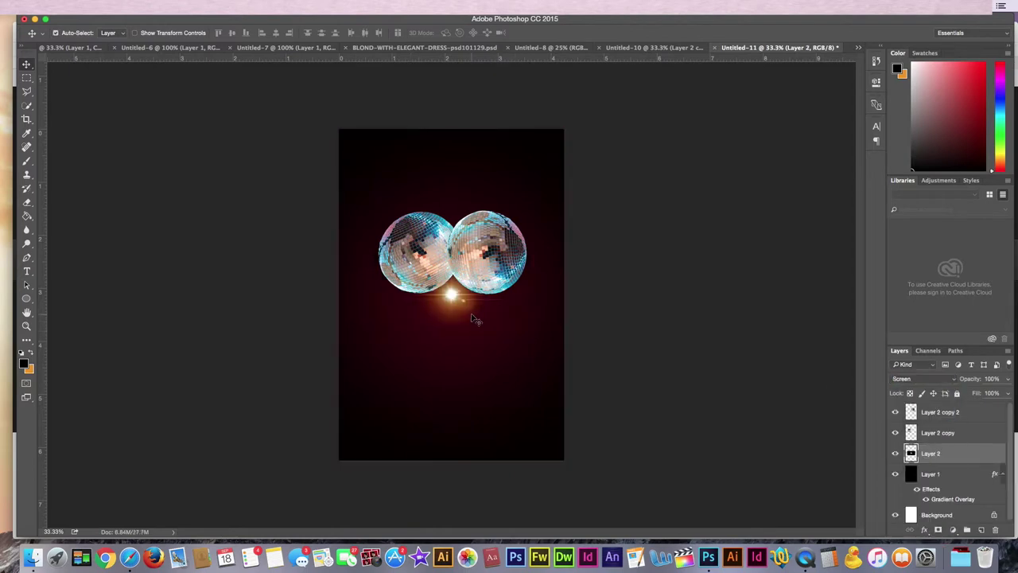
drag(471, 318, 393, 238)
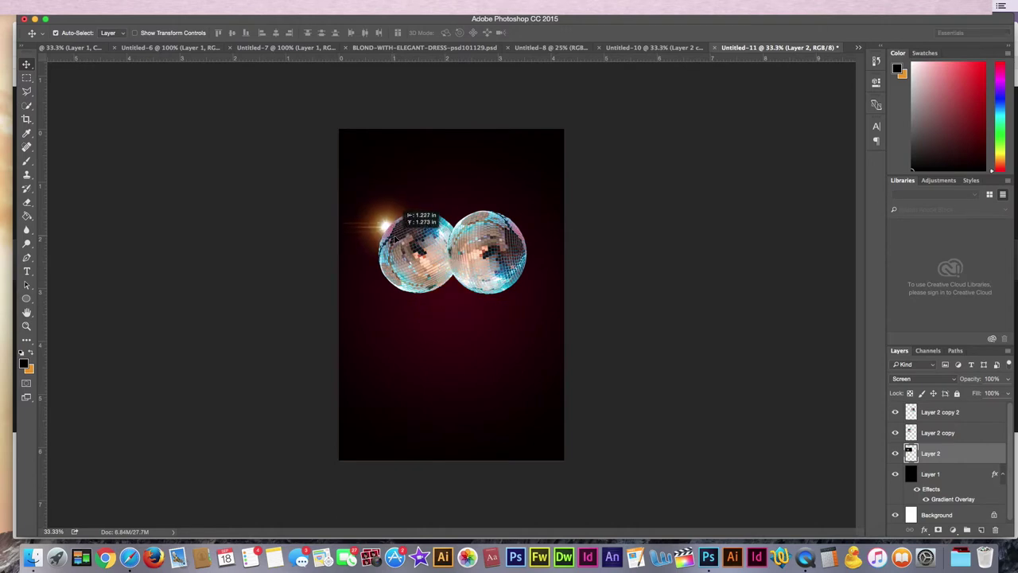
Bring in the blue disco glow, scale it to about 74%, and set it to Screen.
click(179, 50)
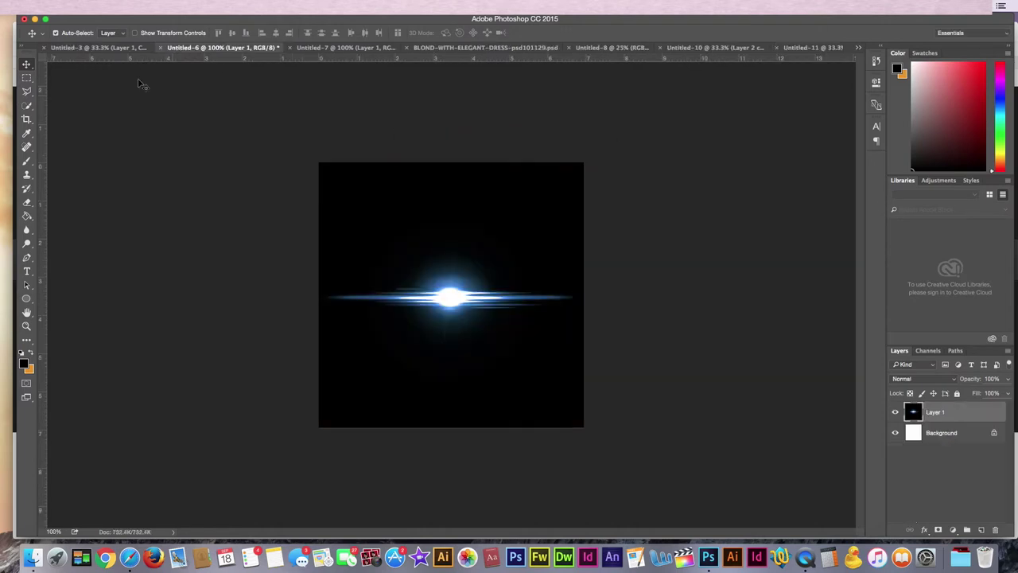
click(99, 48)
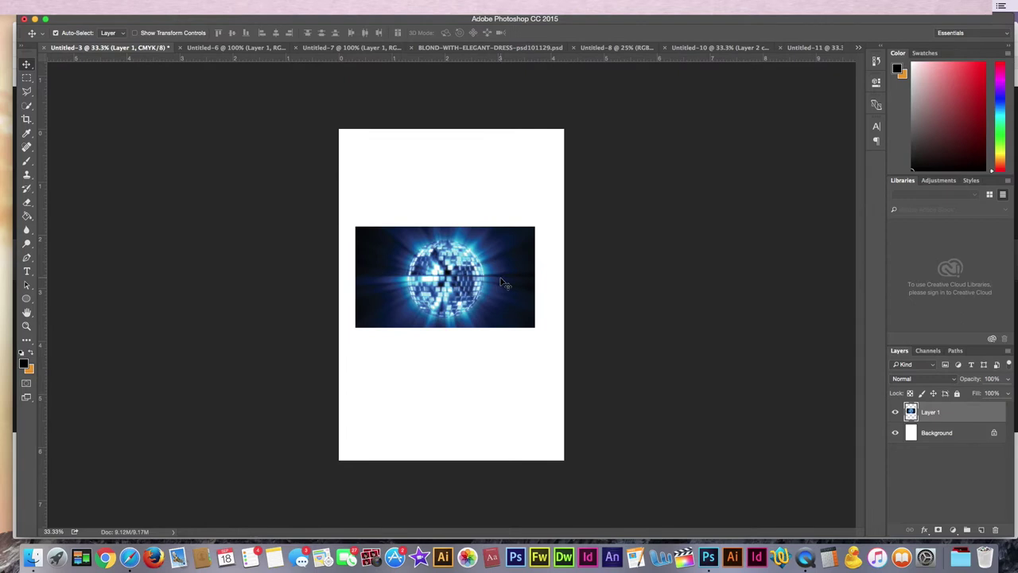
mouse_move(501, 283)
mouse_down()
mouse_move(543, 205)
mouse_move(481, 236)
mouse_up()
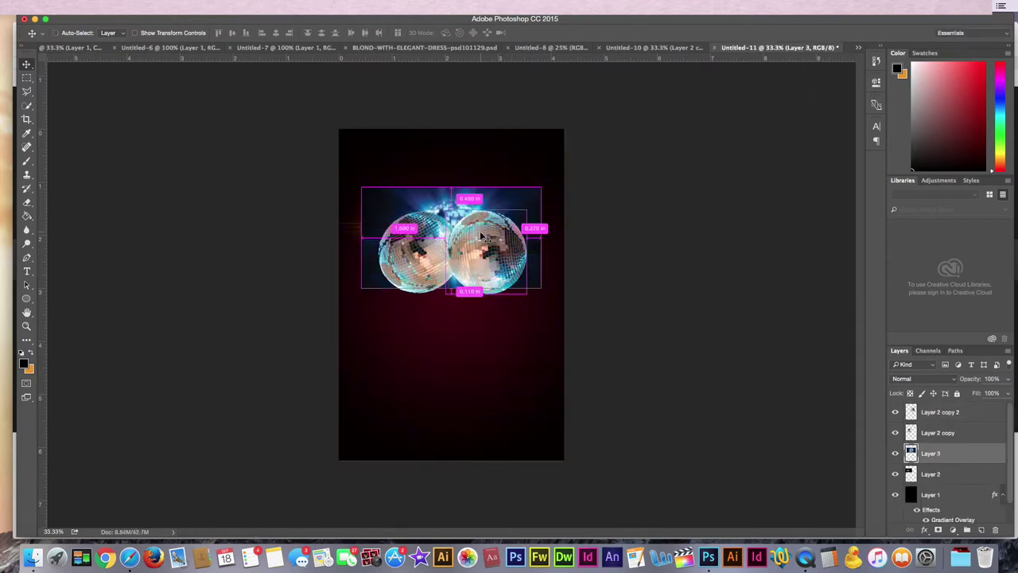
key(ctrl+t)
drag(543, 291, 496, 264)
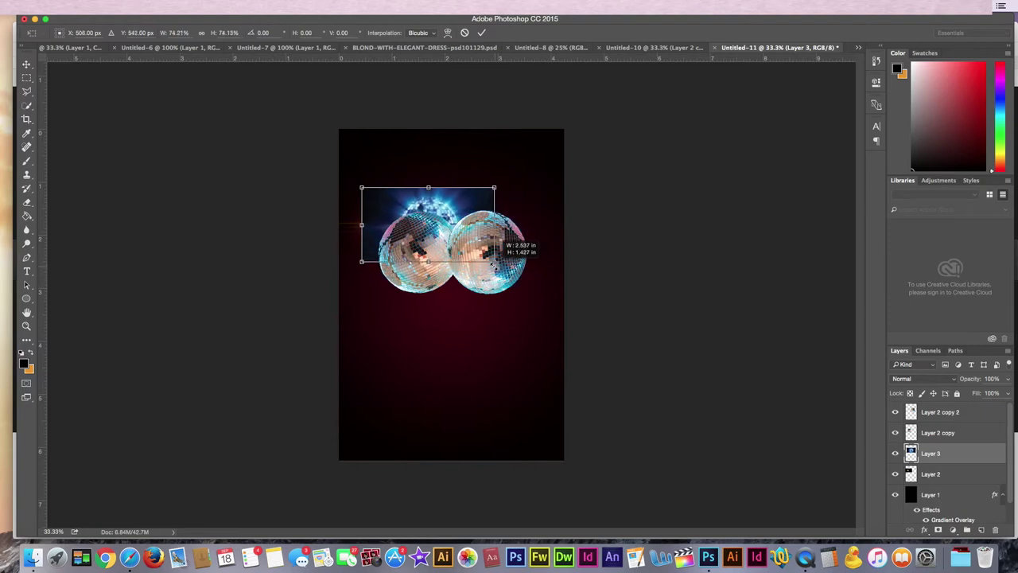
mouse_move(432, 214)
mouse_down()
mouse_move(456, 218)
mouse_move(459, 208)
mouse_up()
key(Return)
click(903, 380)
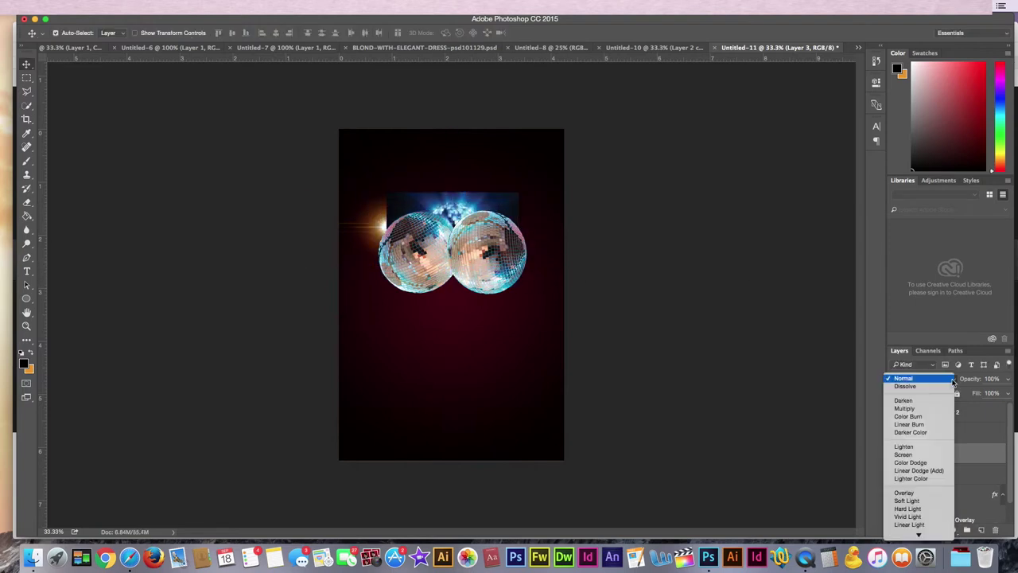
click(938, 454)
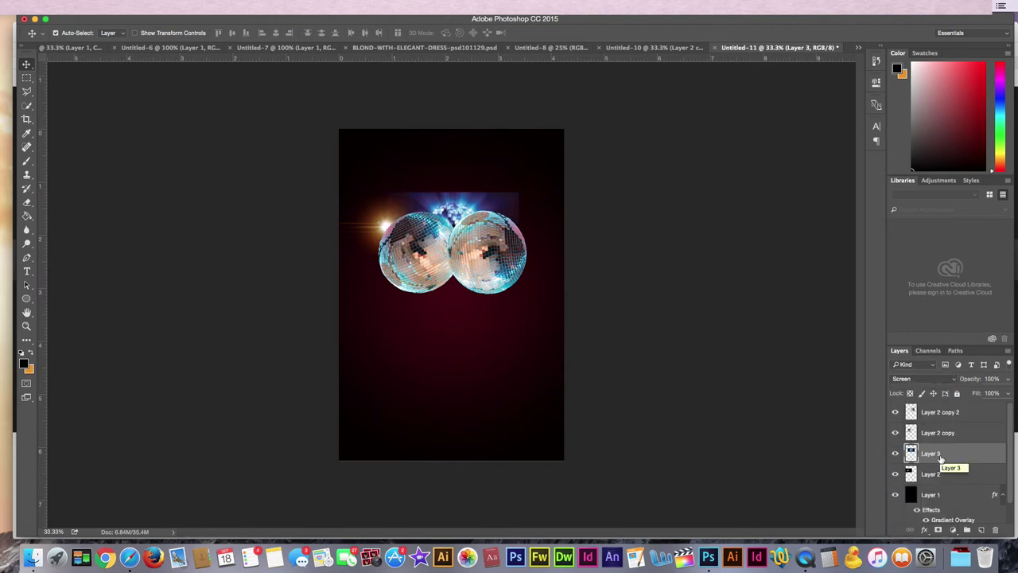
drag(465, 205, 466, 210)
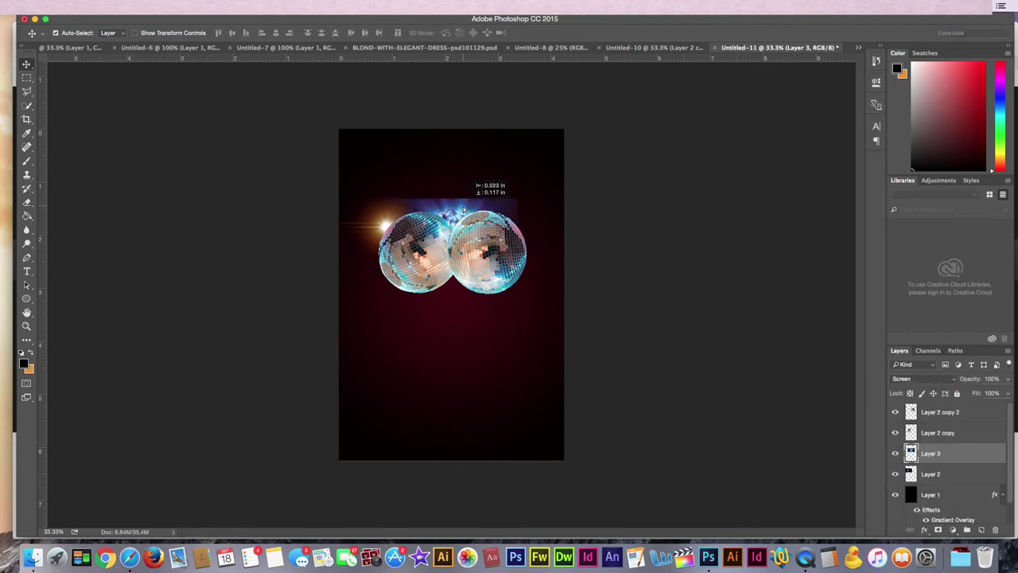
Erase the glow's hard top edge with the standard Eraser.
right_click(29, 204)
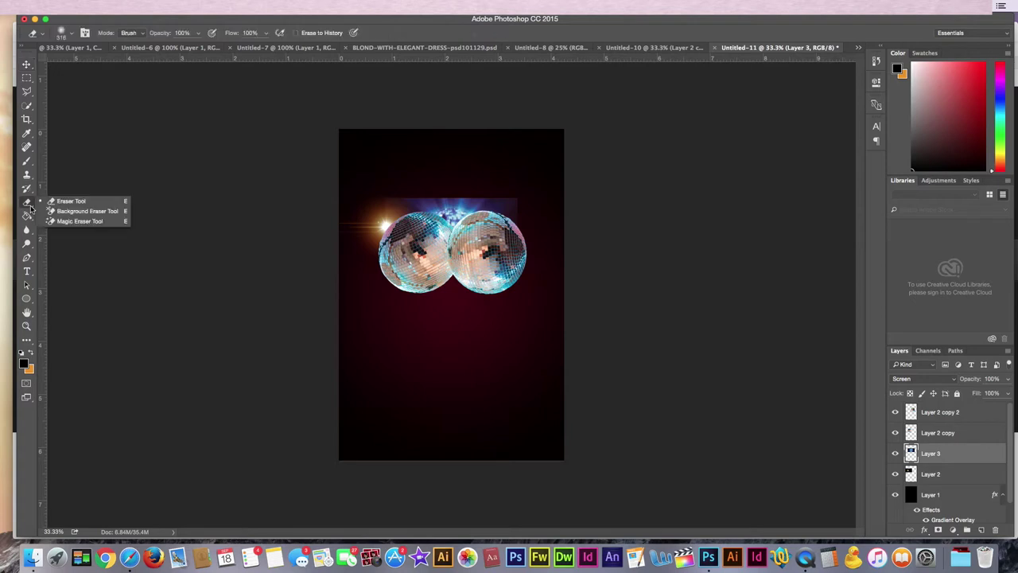
click(64, 199)
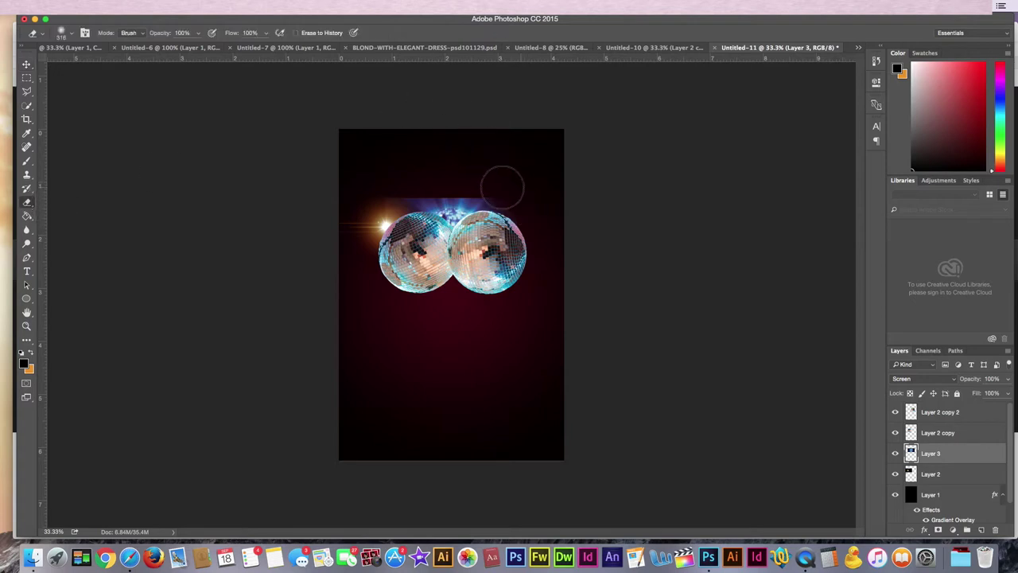
mouse_move(521, 189)
mouse_down()
mouse_move(438, 182)
mouse_move(498, 172)
mouse_move(533, 203)
mouse_up()
click(27, 64)
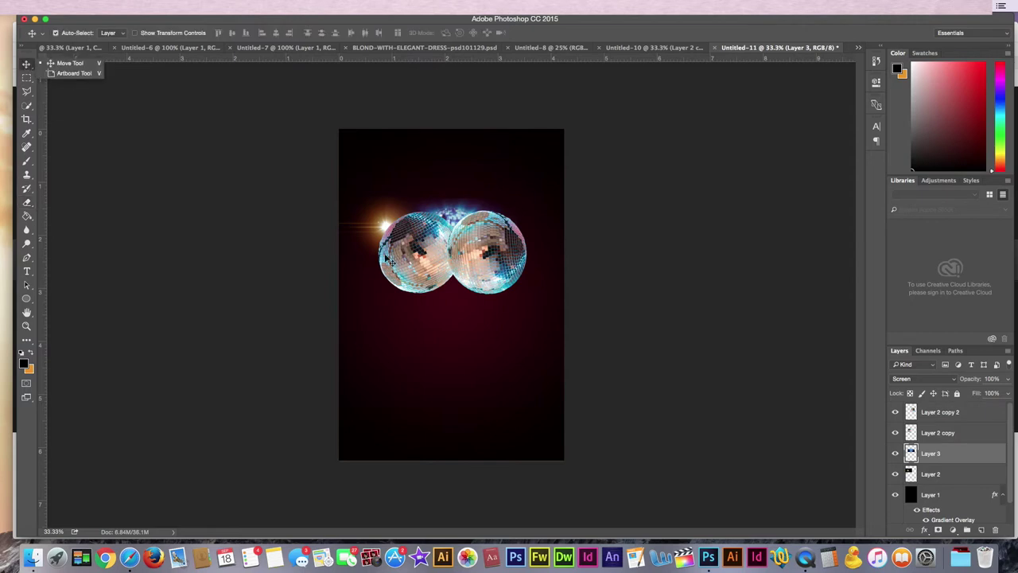
click(495, 280)
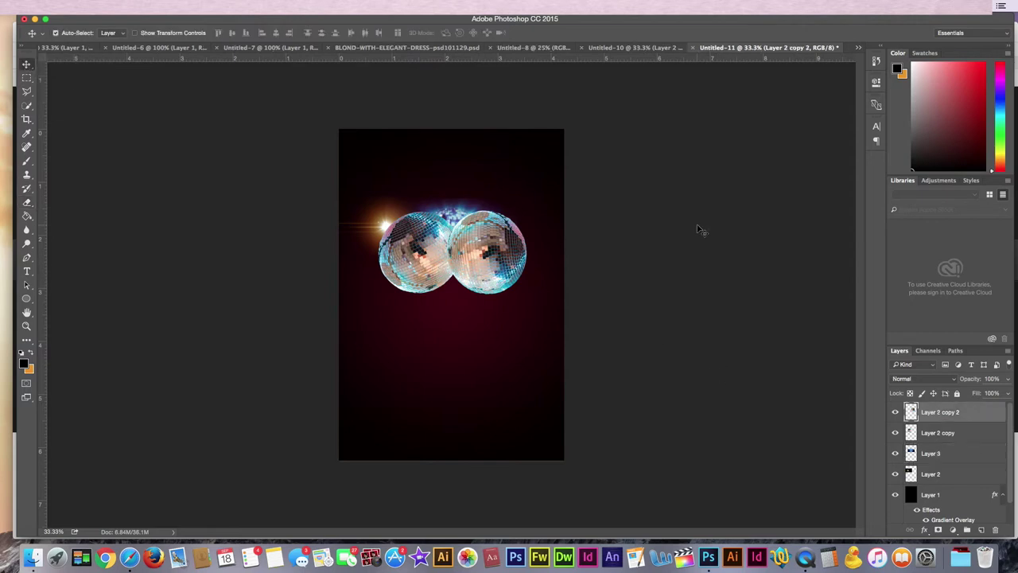
Drag the dancer in the white dress into the poster document.
click(647, 49)
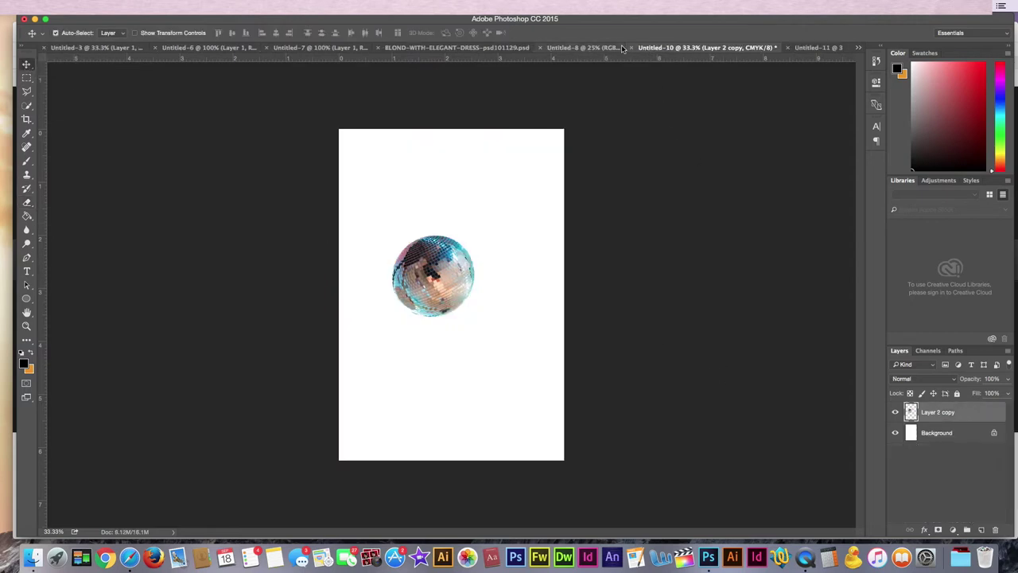
click(480, 49)
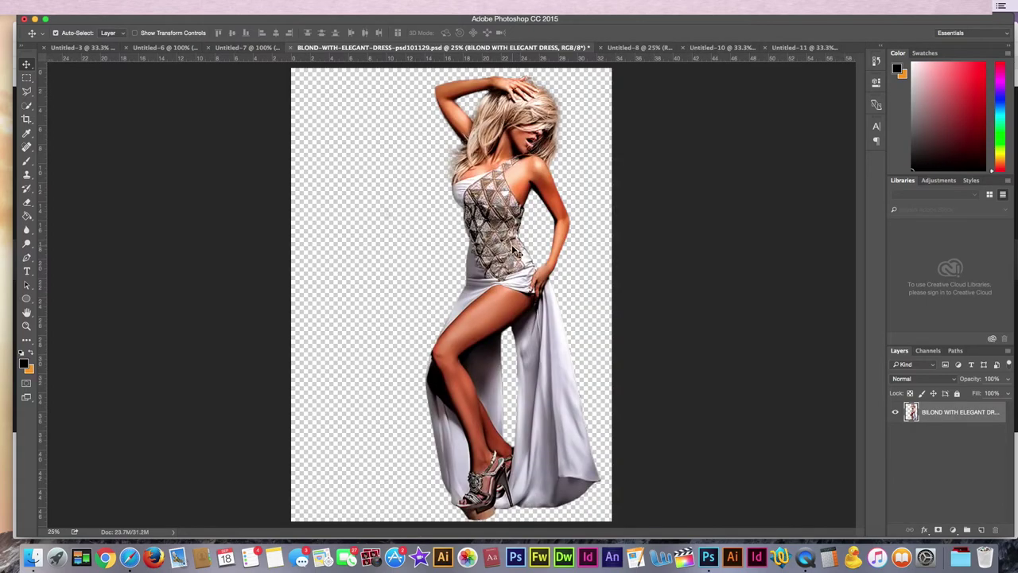
drag(515, 251, 806, 48)
drag(465, 328, 465, 328)
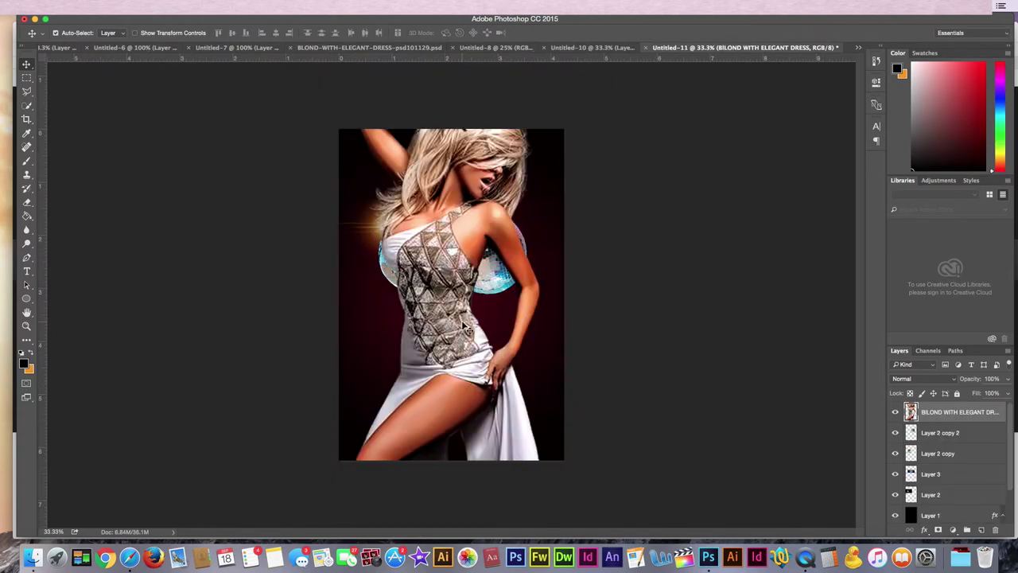
Scale the dancer to about 25% over the disco balls and move a ball beside her.
key(ctrl+t)
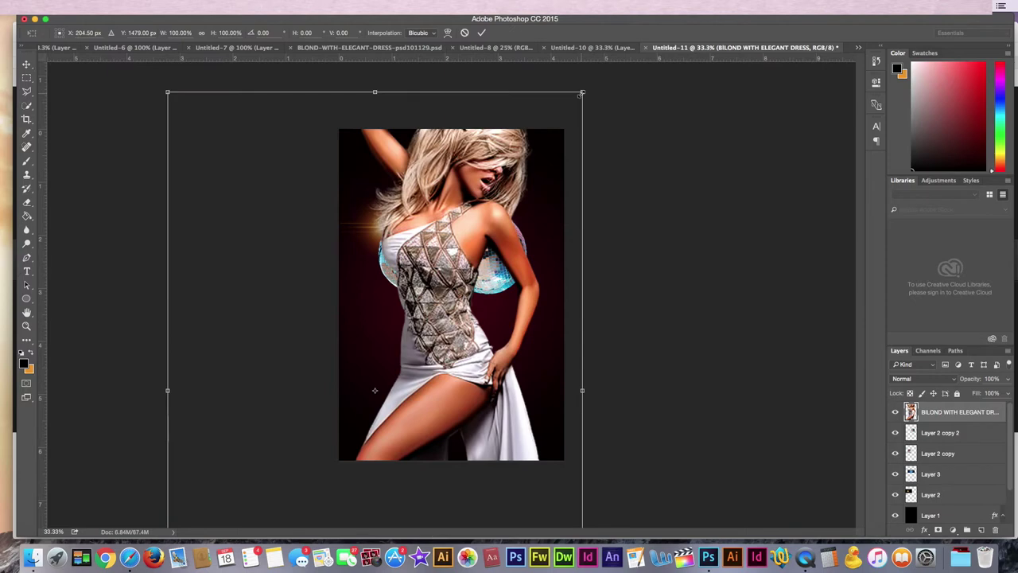
drag(582, 93, 327, 457)
drag(300, 495, 478, 239)
mouse_move(532, 200)
mouse_down()
mouse_move(517, 188)
mouse_move(477, 265)
mouse_up()
drag(428, 349, 451, 264)
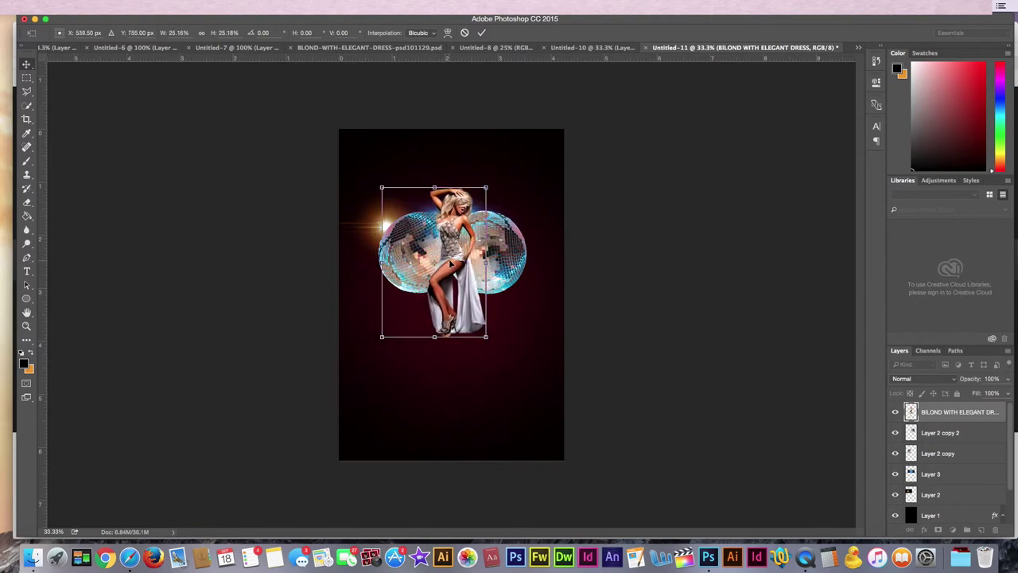
key(Return)
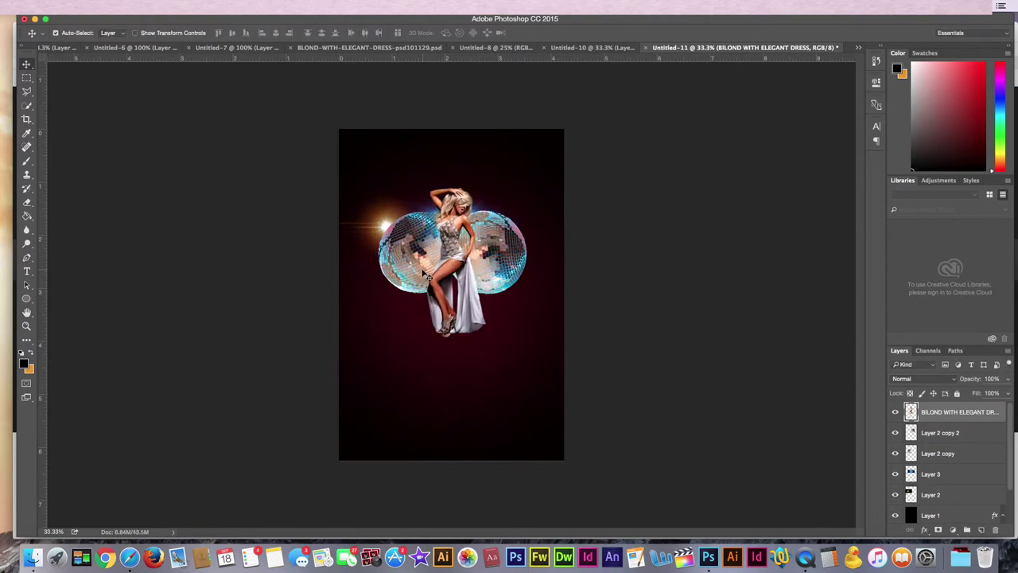
drag(424, 274, 488, 288)
Spread the disco balls, flare and blue glow, and duplicate the golden flare.
drag(472, 241, 473, 249)
drag(385, 228, 362, 247)
click(355, 229)
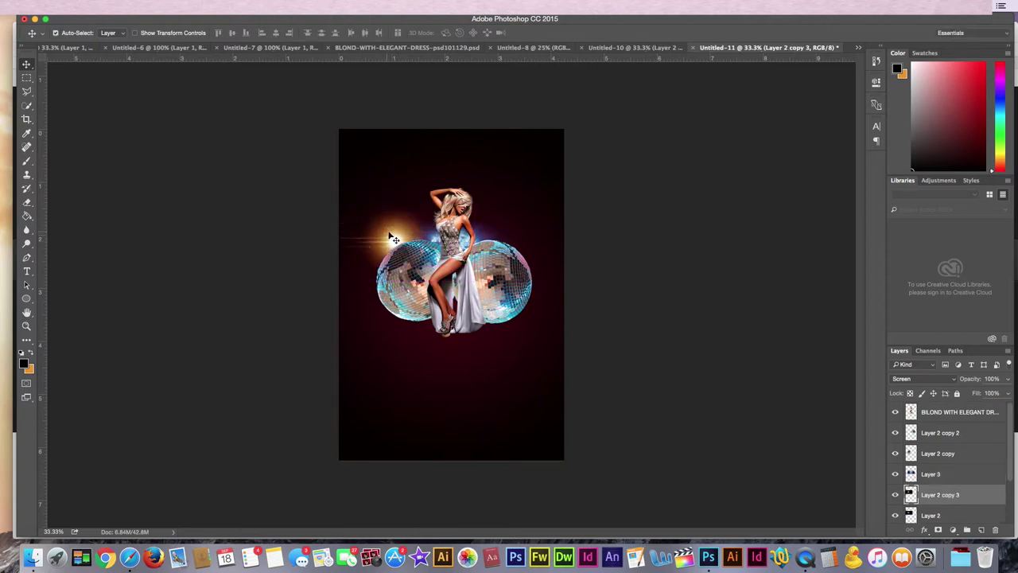
drag(362, 246, 430, 329)
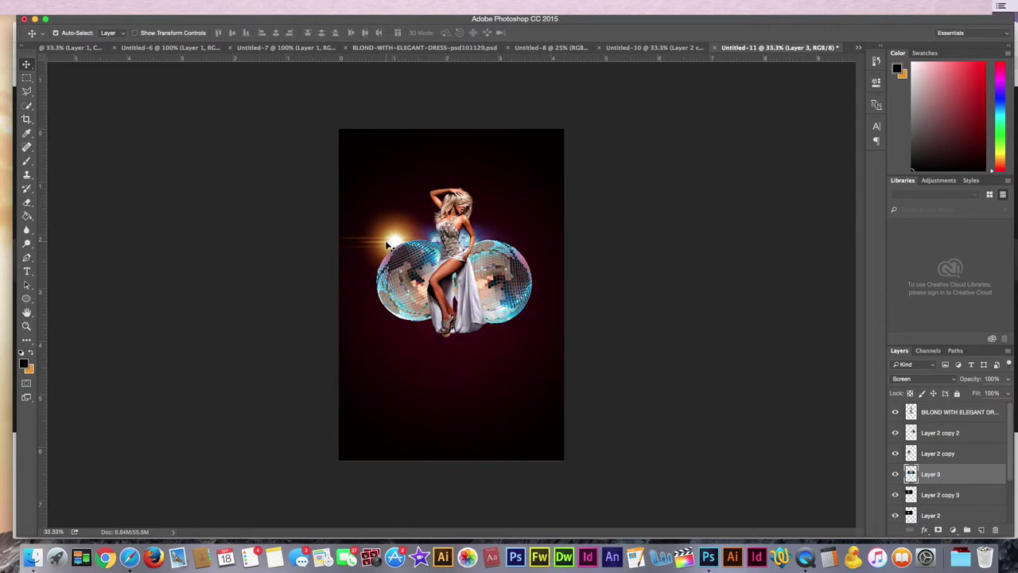
drag(387, 245, 459, 220)
Squash the flare copy to about a third of its height beneath the dancer's feet.
drag(389, 239, 436, 343)
key(ctrl+t)
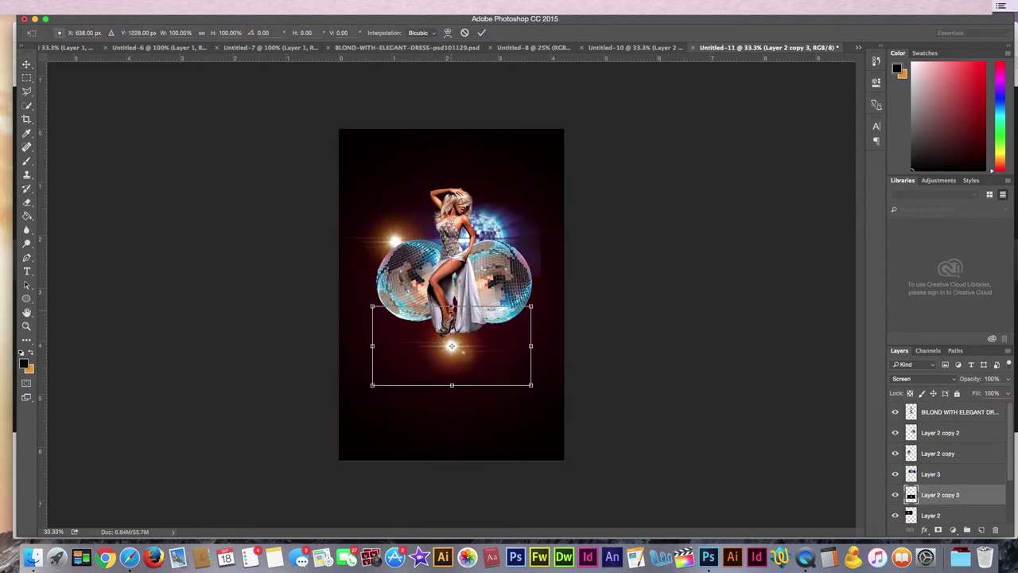
drag(451, 306, 450, 360)
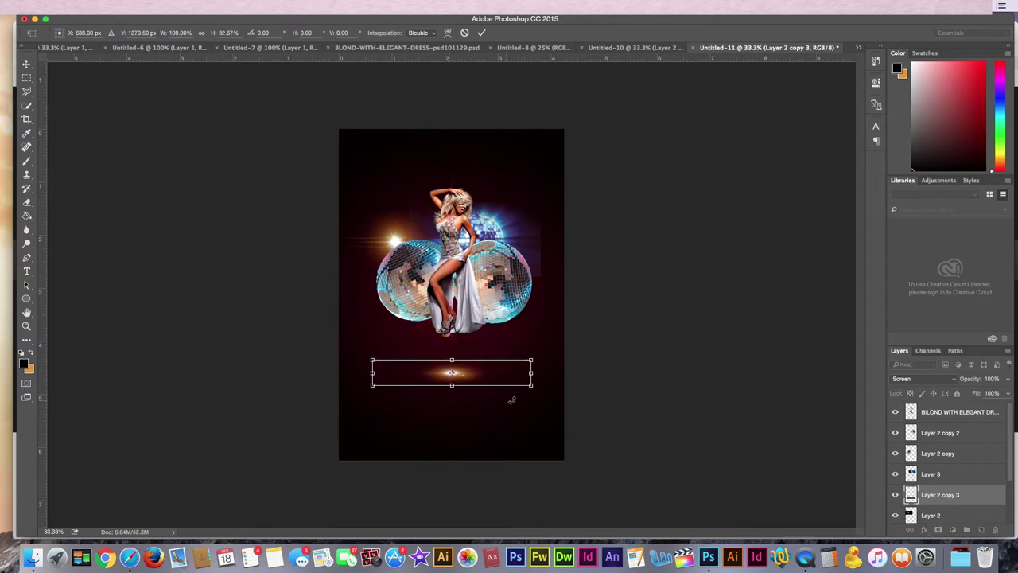
drag(532, 384, 533, 384)
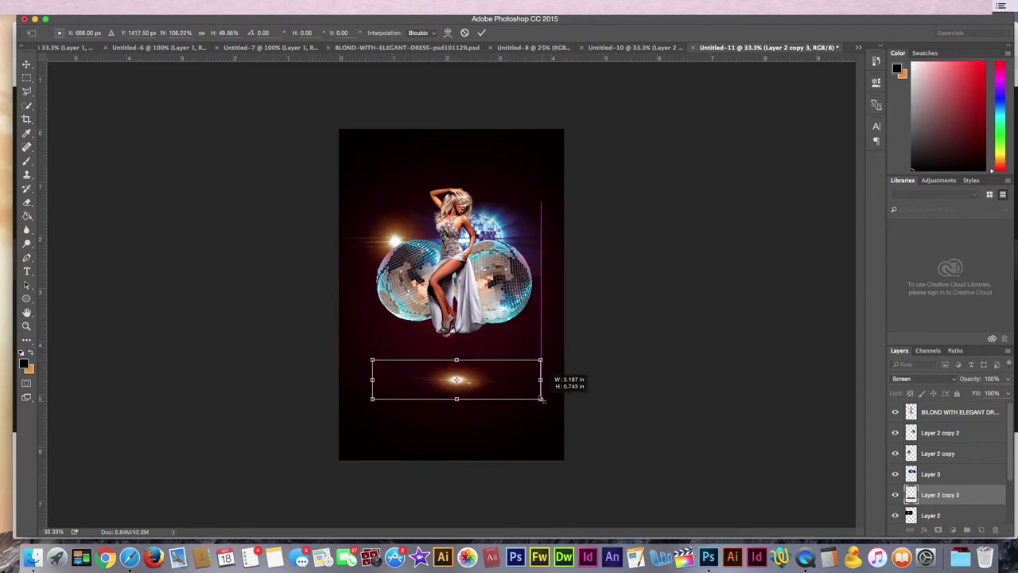
key(Return)
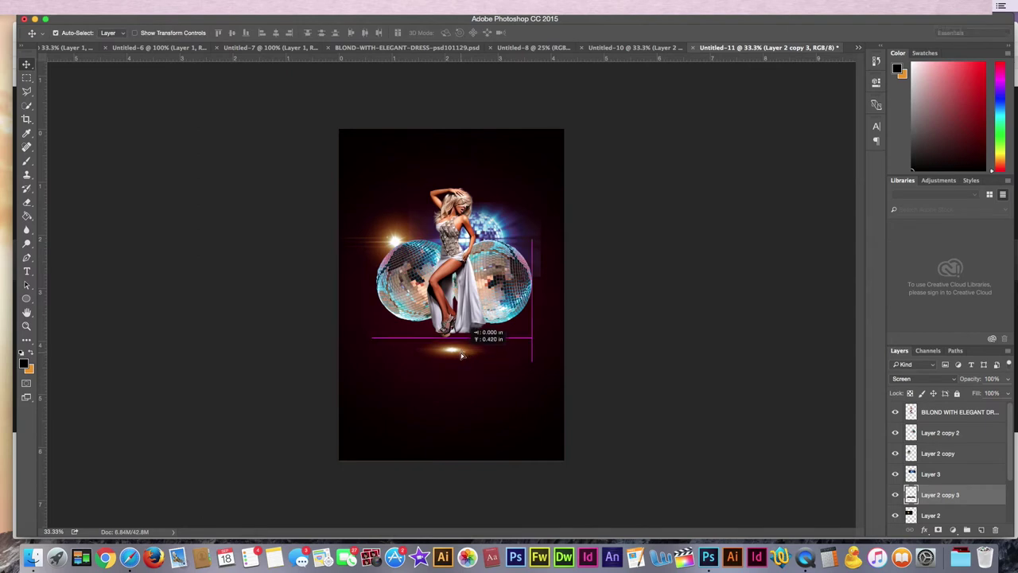
drag(455, 372, 457, 345)
click(400, 234)
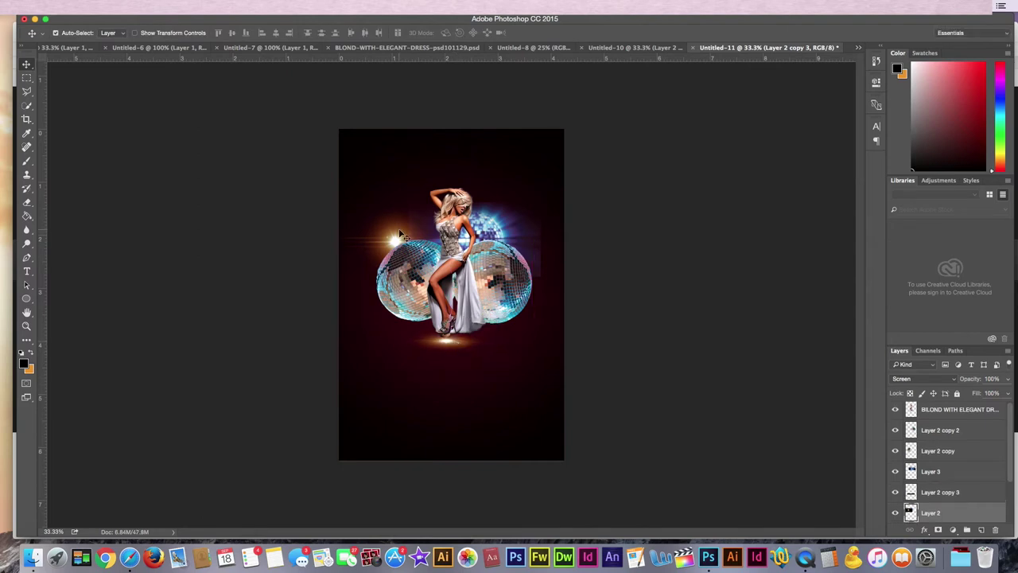
Bring the red rose from Untitled-7 into the poster beside the dancer.
click(620, 48)
click(569, 48)
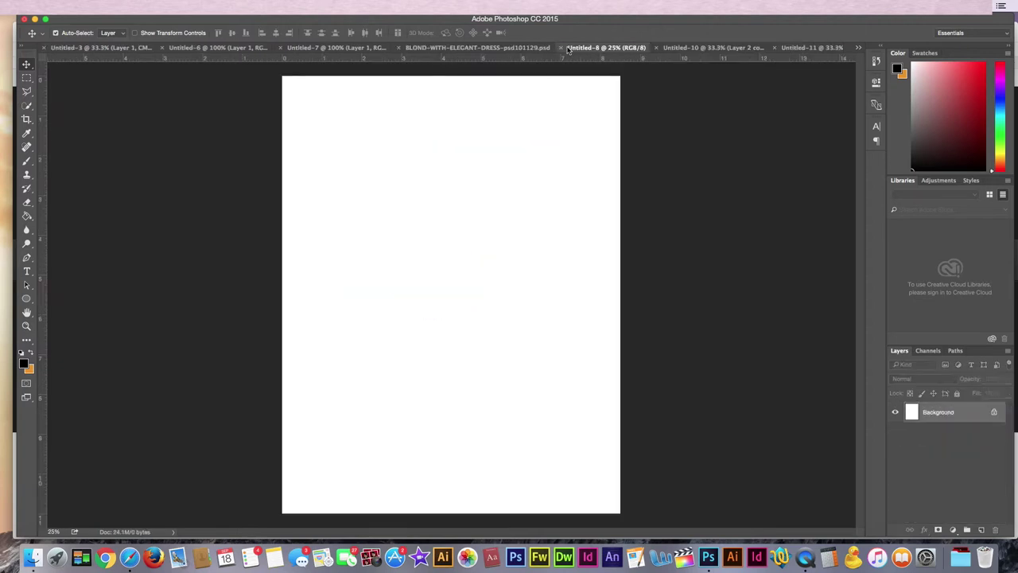
click(303, 48)
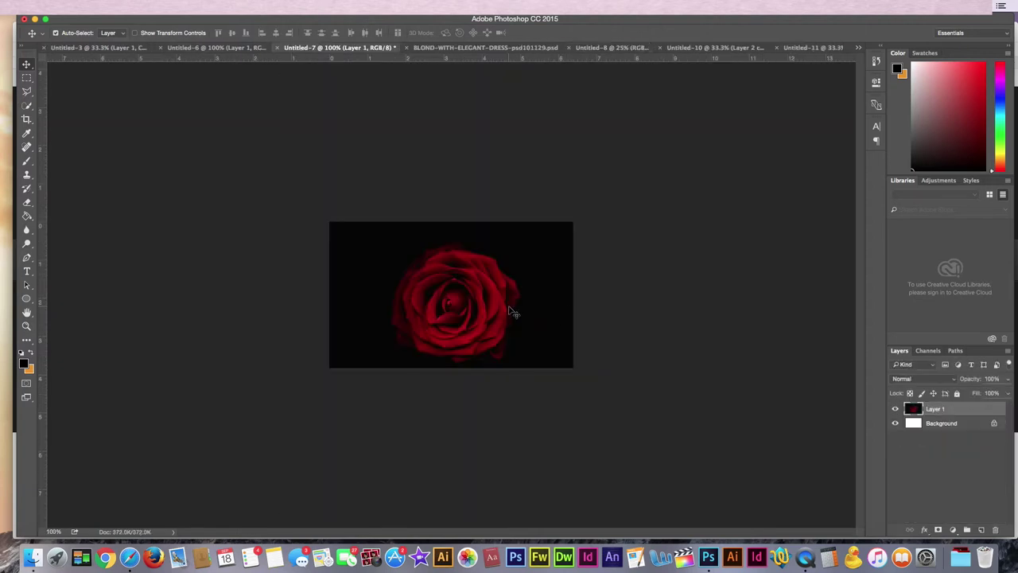
click(797, 47)
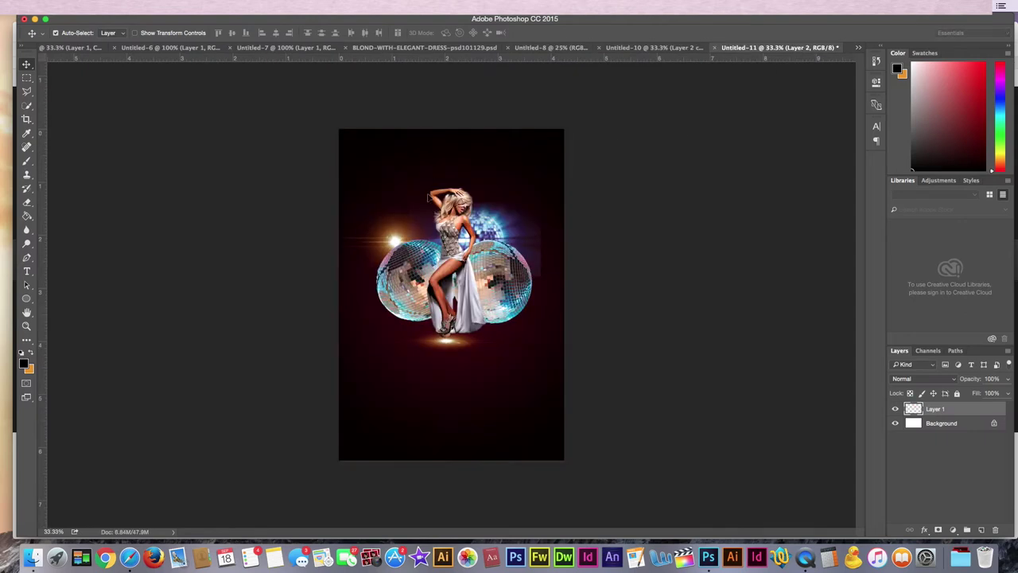
mouse_move(428, 197)
mouse_down()
mouse_move(429, 224)
mouse_move(386, 220)
mouse_up()
click(384, 205)
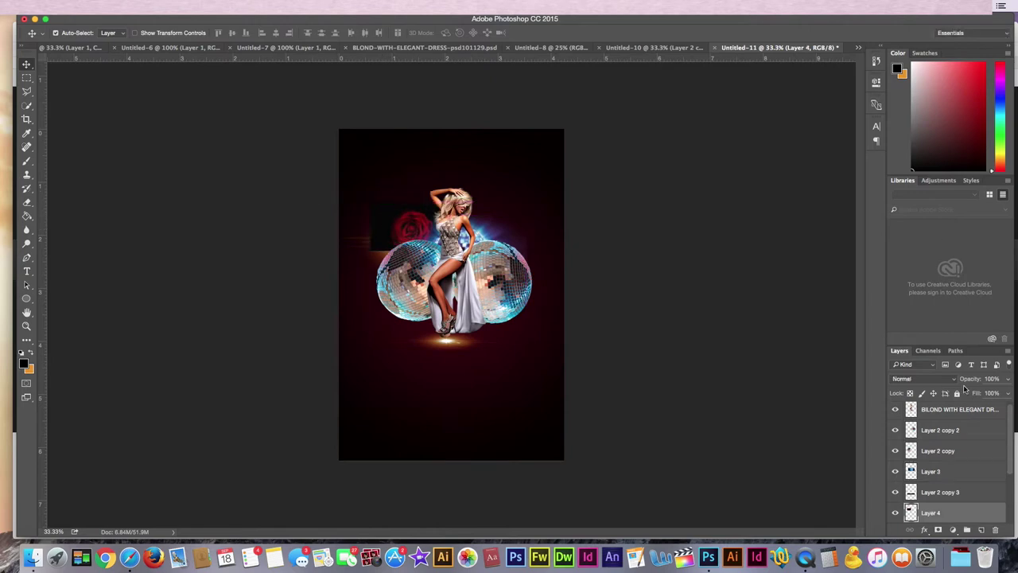
Set the rose layer to Screen and enlarge it slightly toward the upper left.
click(953, 380)
click(939, 455)
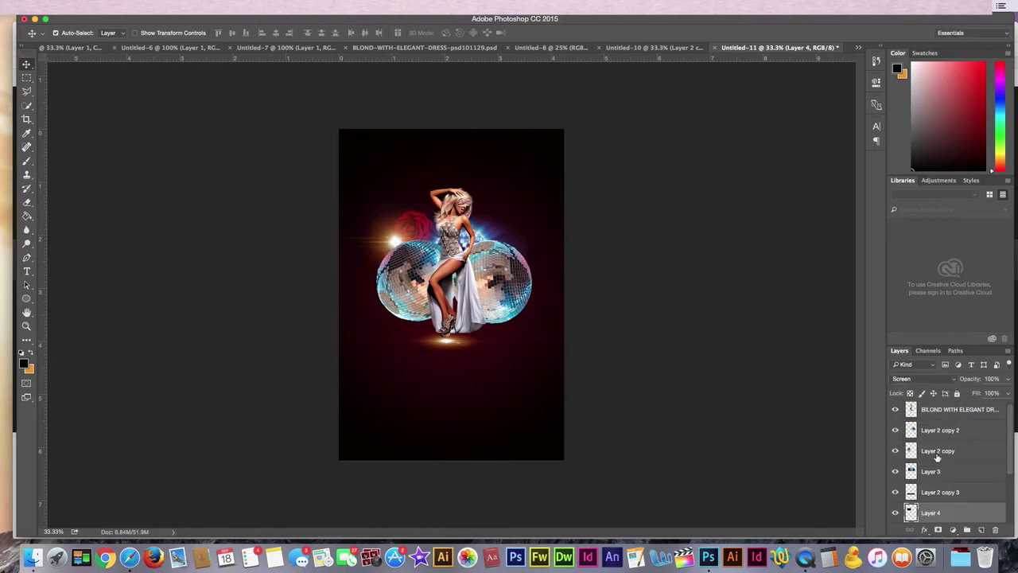
key(ctrl+t)
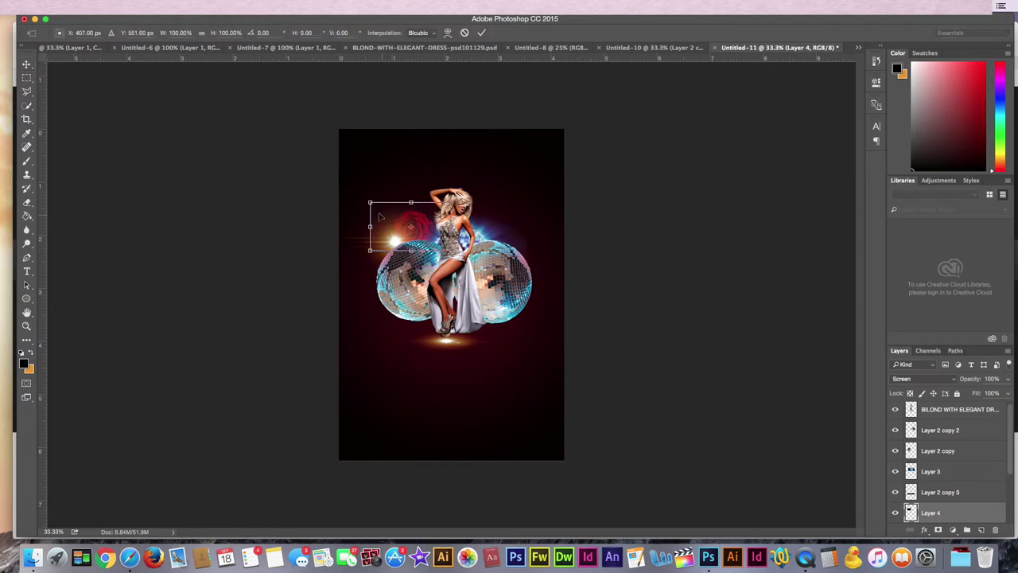
drag(369, 202, 360, 195)
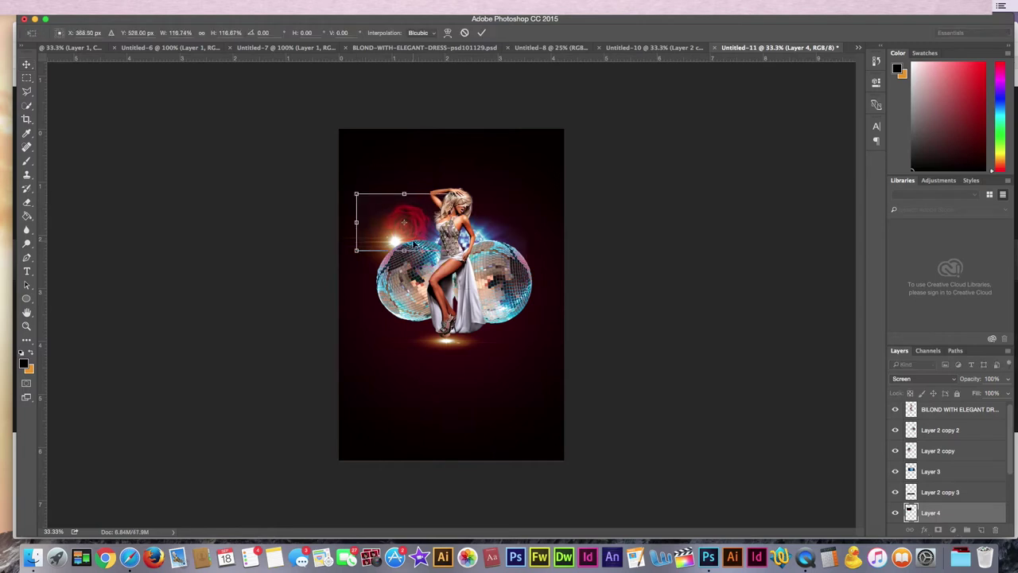
key(Return)
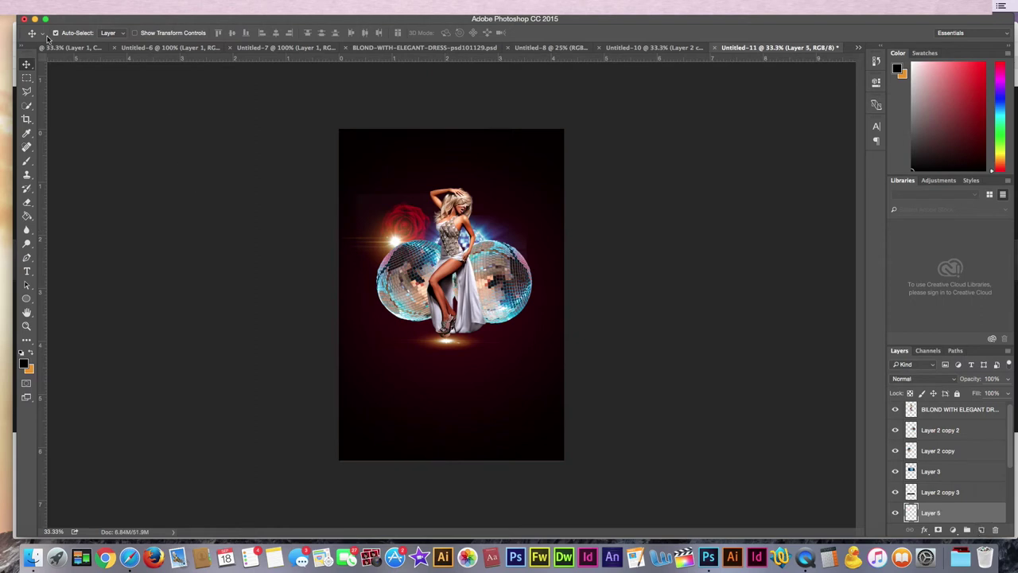
Select the Brush tool with a smoke preset and increase its size.
click(26, 161)
click(71, 35)
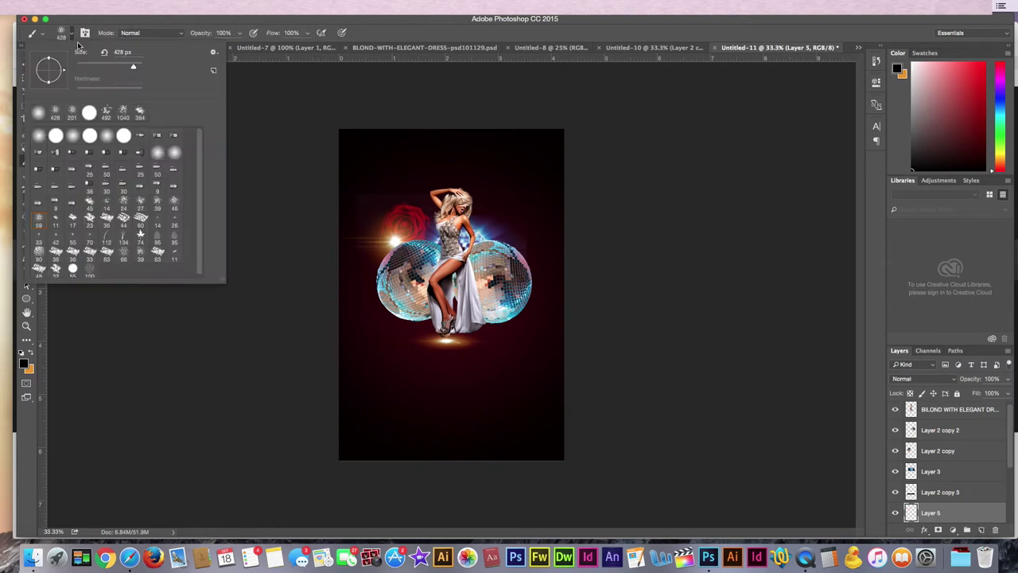
click(174, 202)
drag(91, 65, 124, 66)
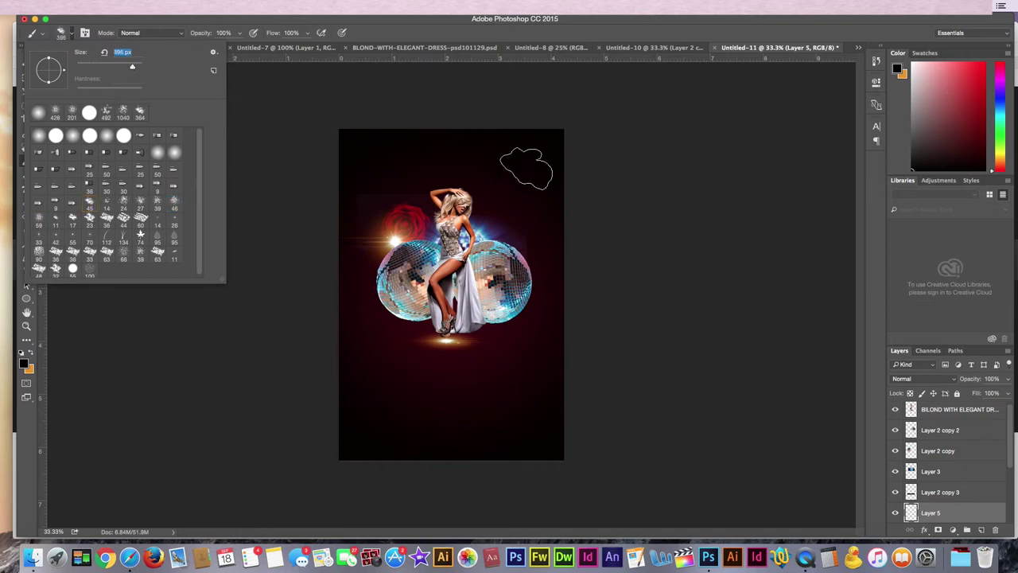
Stamp smoke puffs at the upper right and lower right, then show the blue lens-flare document.
click(526, 165)
click(368, 392)
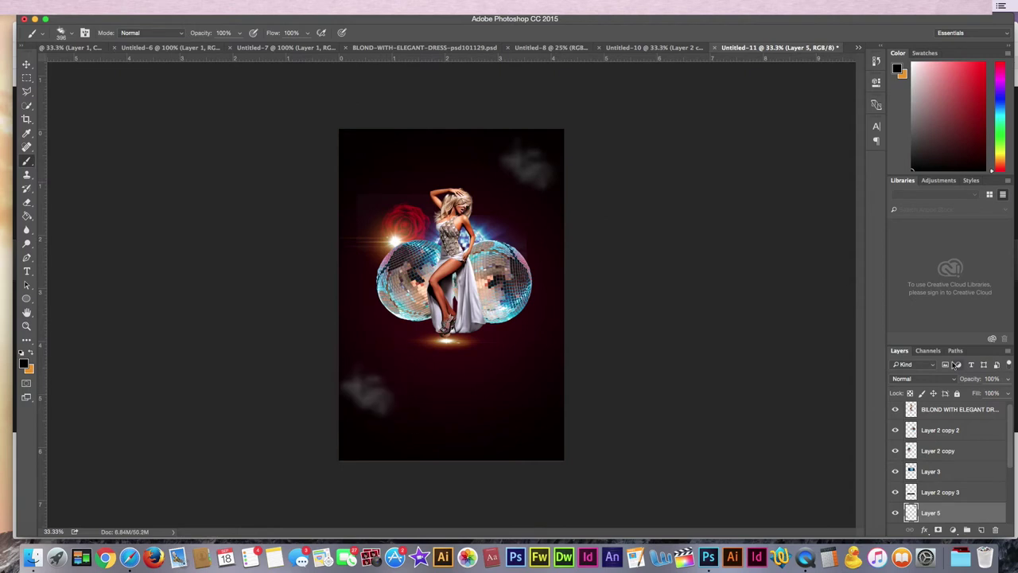
key(ctrl+z)
click(538, 366)
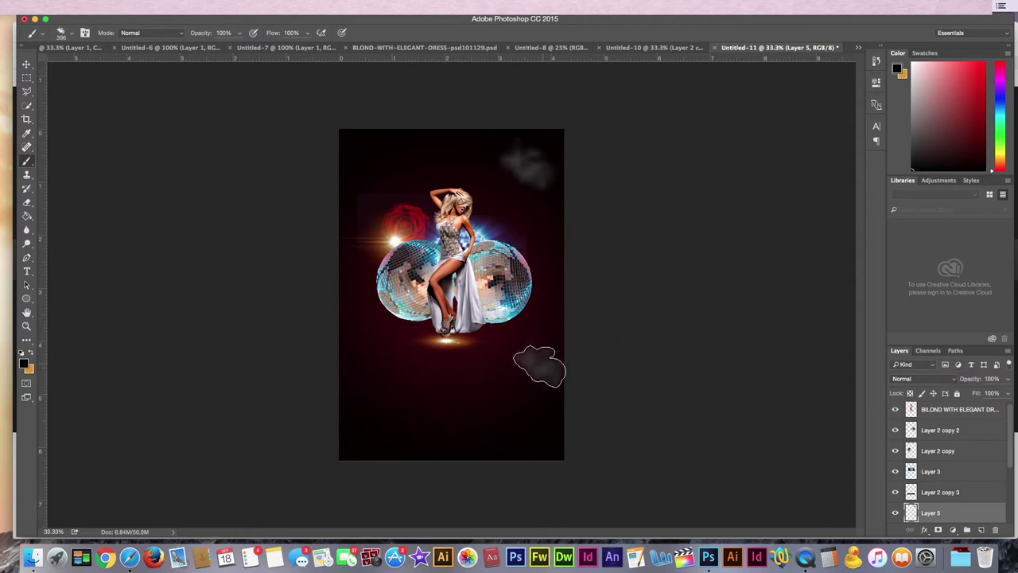
click(27, 63)
click(170, 48)
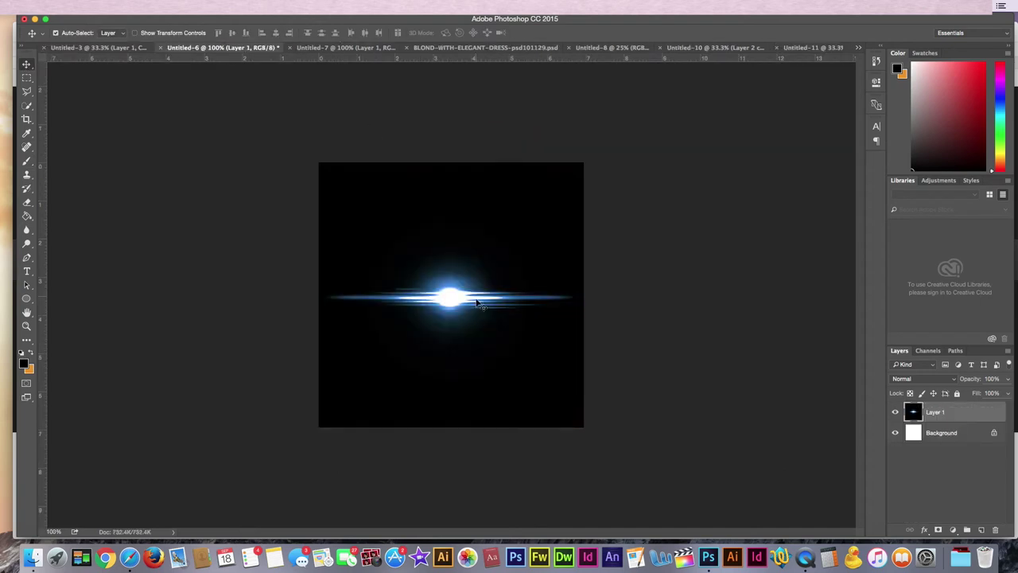
Bring the flare into the poster, set it to Screen, and place it under the right disco ball.
drag(477, 304, 649, 172)
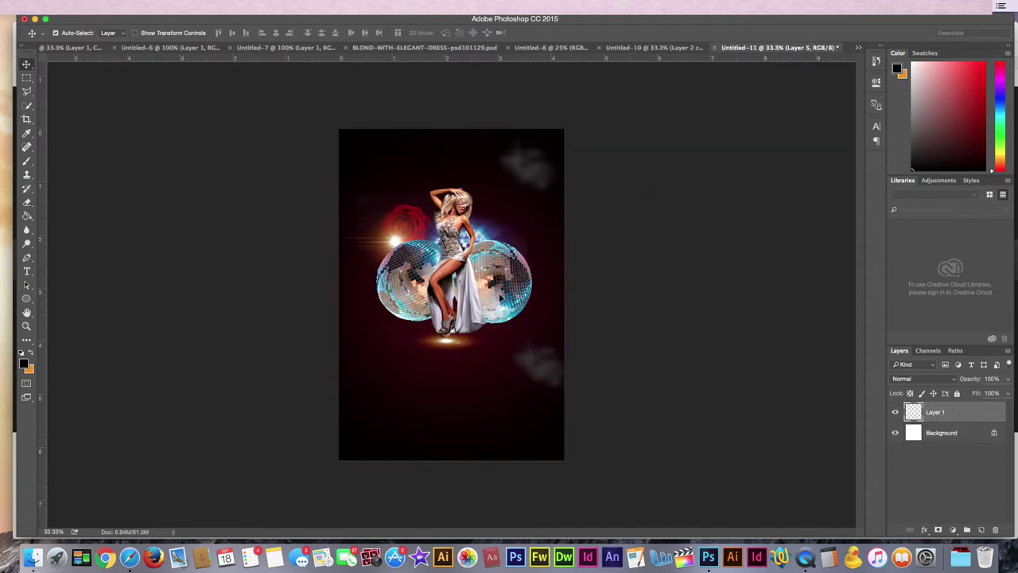
drag(500, 297, 509, 294)
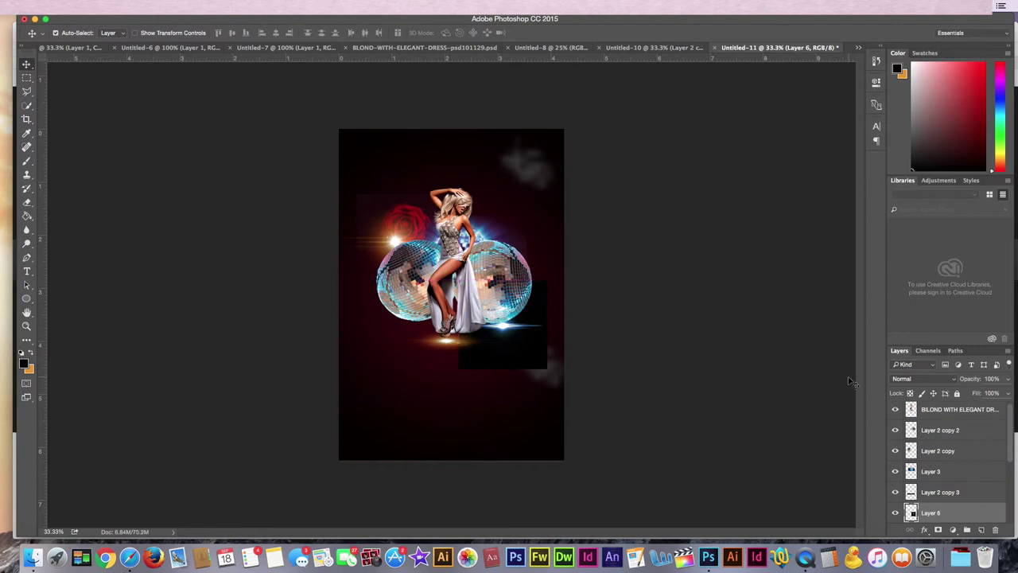
click(923, 378)
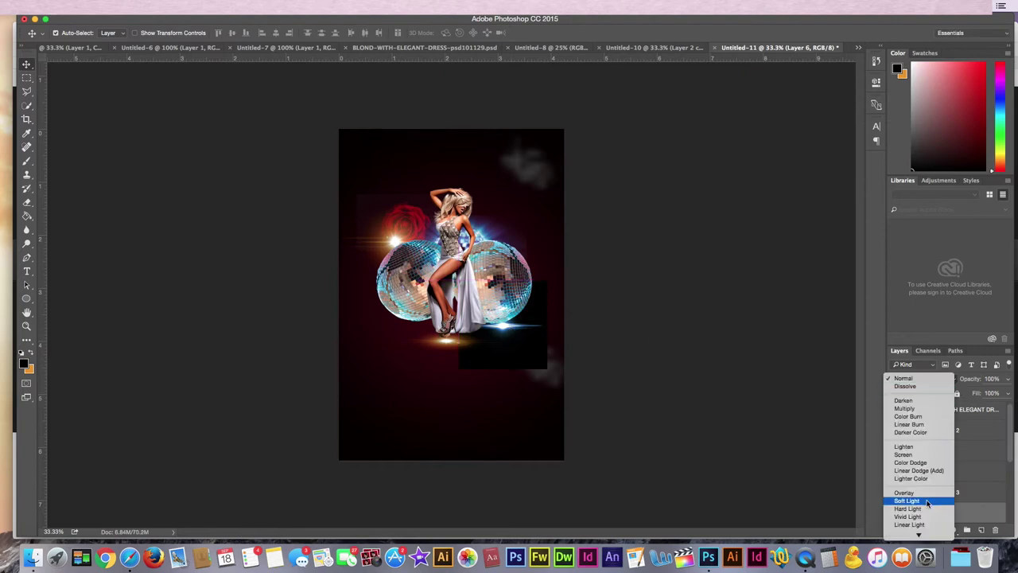
click(926, 503)
click(922, 379)
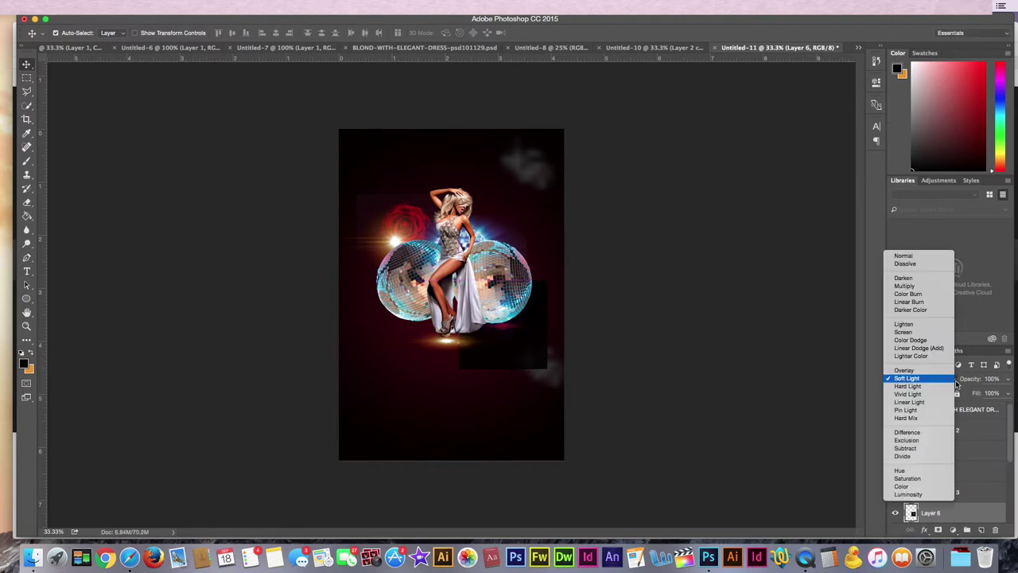
click(934, 332)
drag(513, 331, 514, 329)
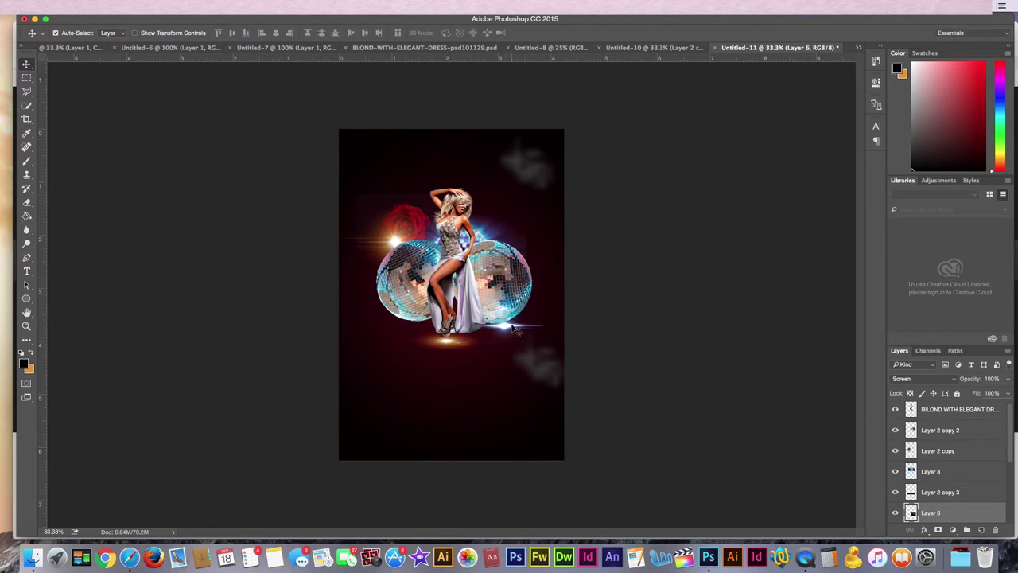
Duplicate the flare onto the left disco ball and begin a text box above the dancer.
key(ctrl+j)
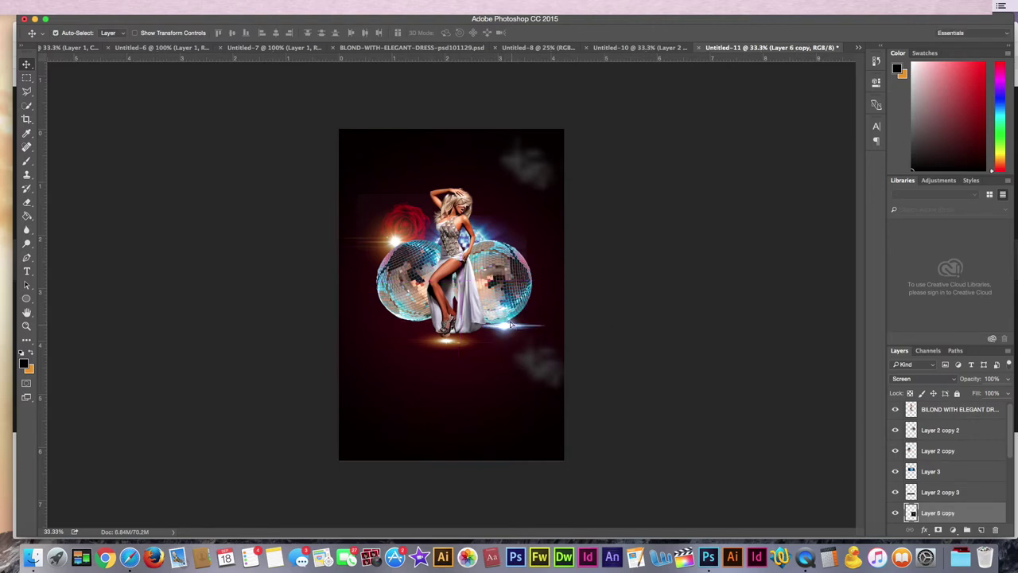
mouse_move(510, 325)
mouse_down()
mouse_move(513, 248)
mouse_move(537, 253)
mouse_move(419, 321)
mouse_move(404, 292)
mouse_up()
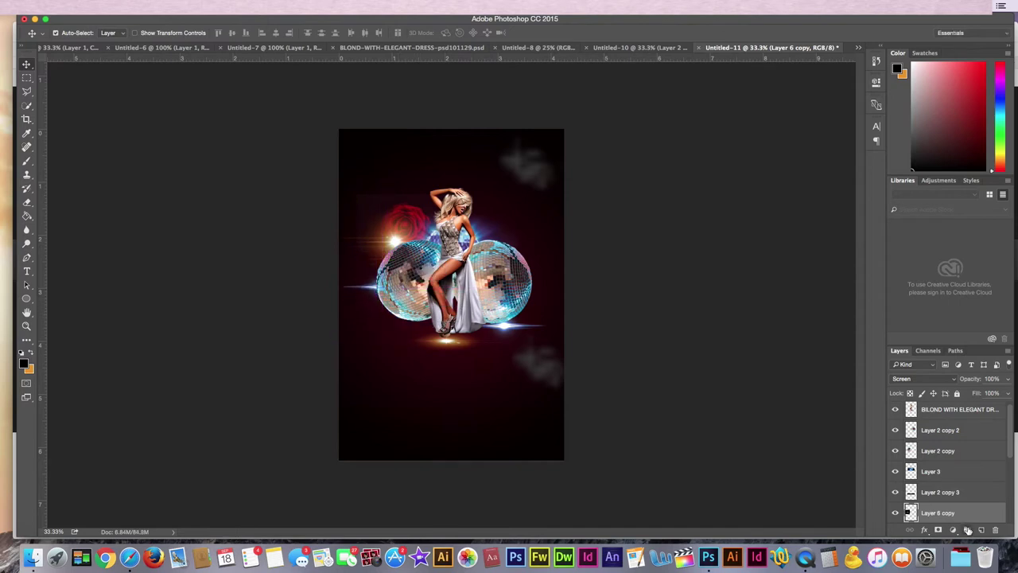
drag(964, 515, 937, 427)
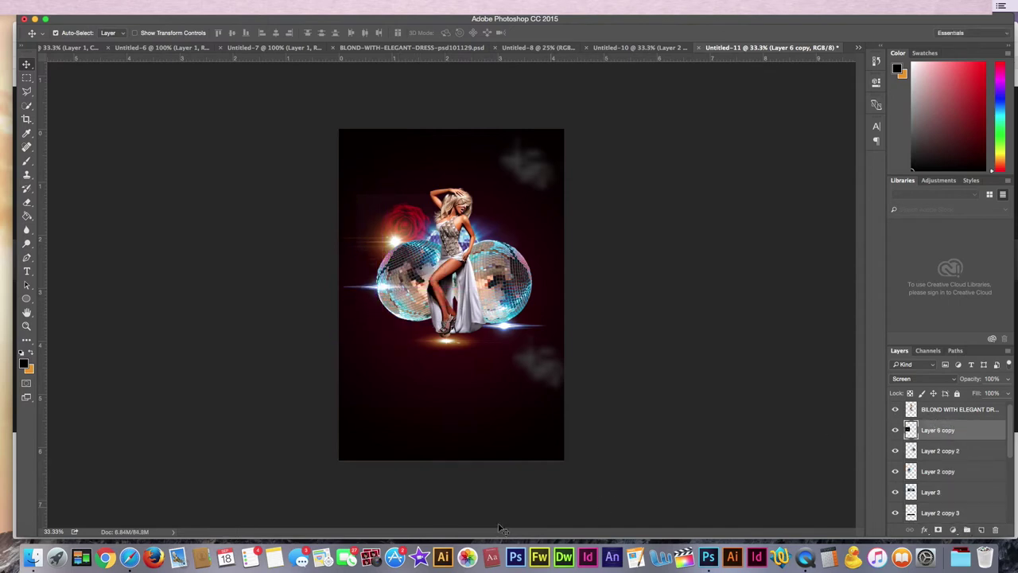
drag(387, 292, 396, 283)
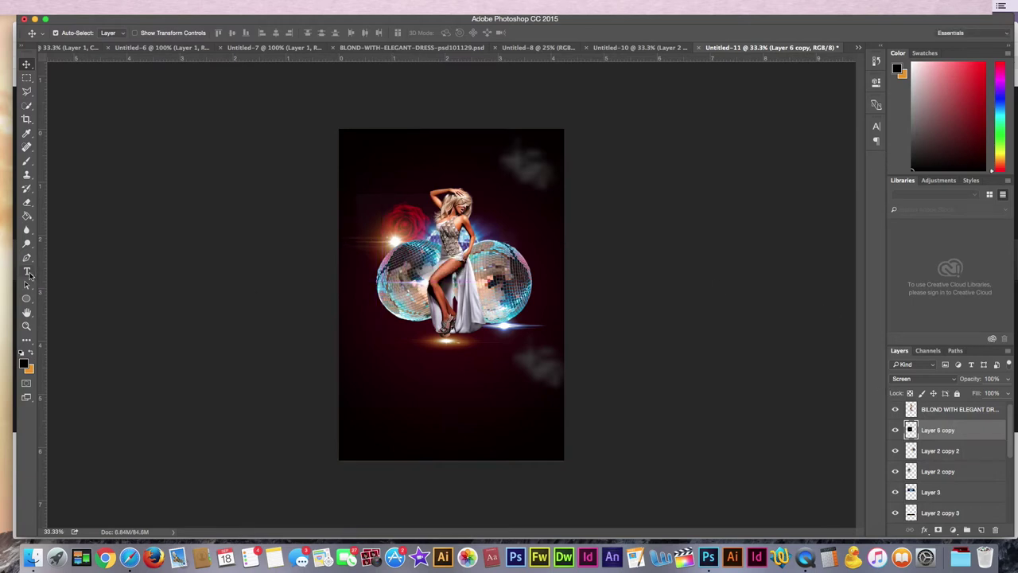
click(27, 271)
click(405, 174)
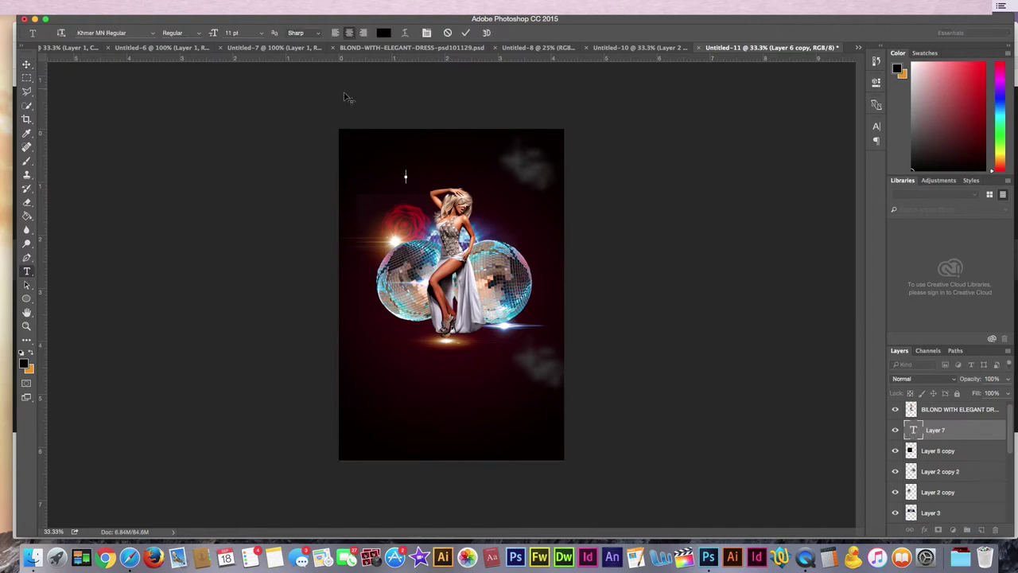
Make the Elegant text 16 pt and near-white.
click(261, 34)
click(242, 112)
drag(424, 172, 341, 173)
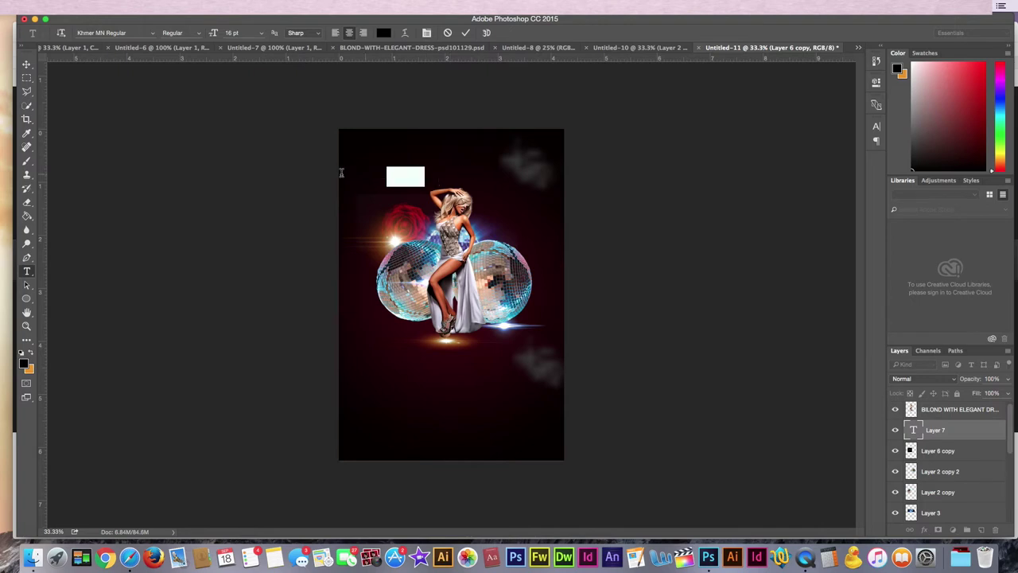
click(384, 32)
click(562, 293)
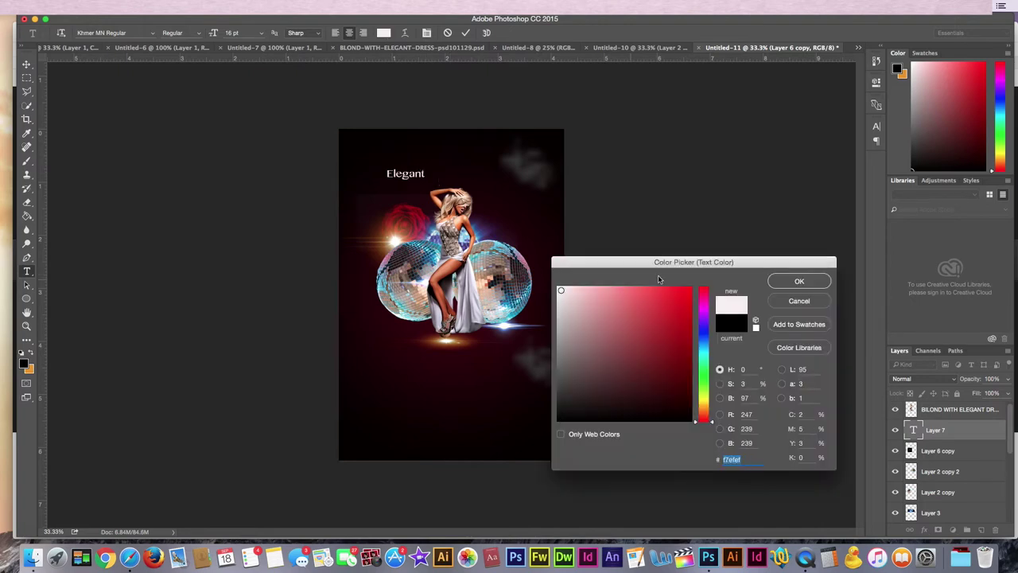
click(800, 280)
Change the Elegant font to Snell Roundhand Bold.
click(130, 32)
scroll(153, 153, up, 5)
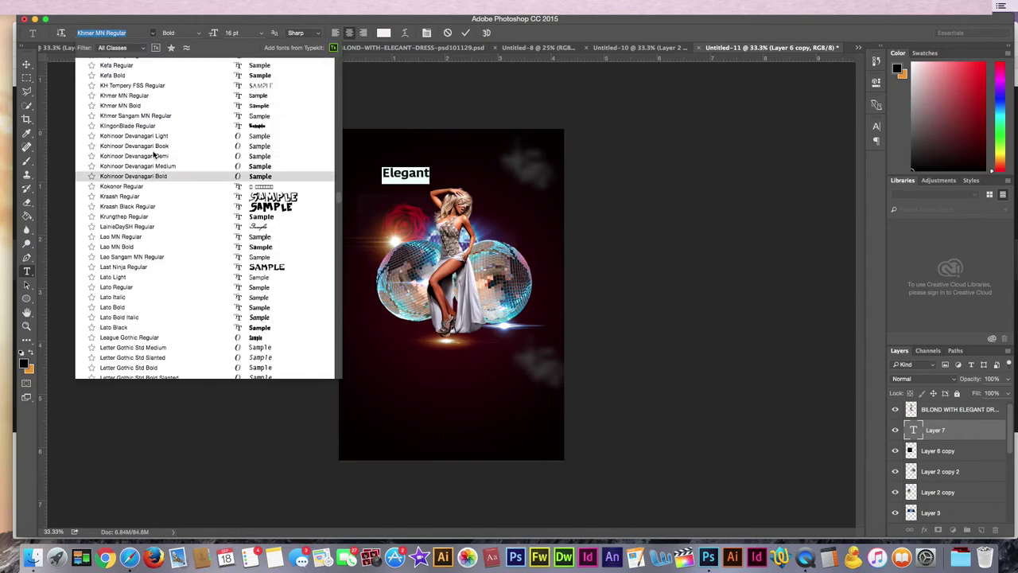
scroll(153, 154, up, 5)
scroll(153, 154, up, 5)
scroll(154, 153, up, 5)
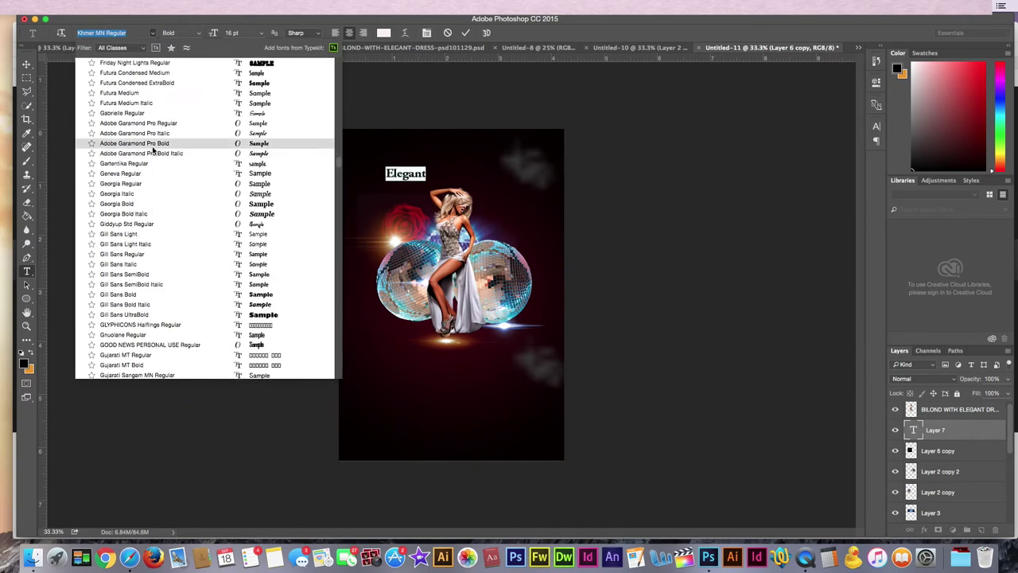
scroll(155, 154, up, 5)
text(sn)
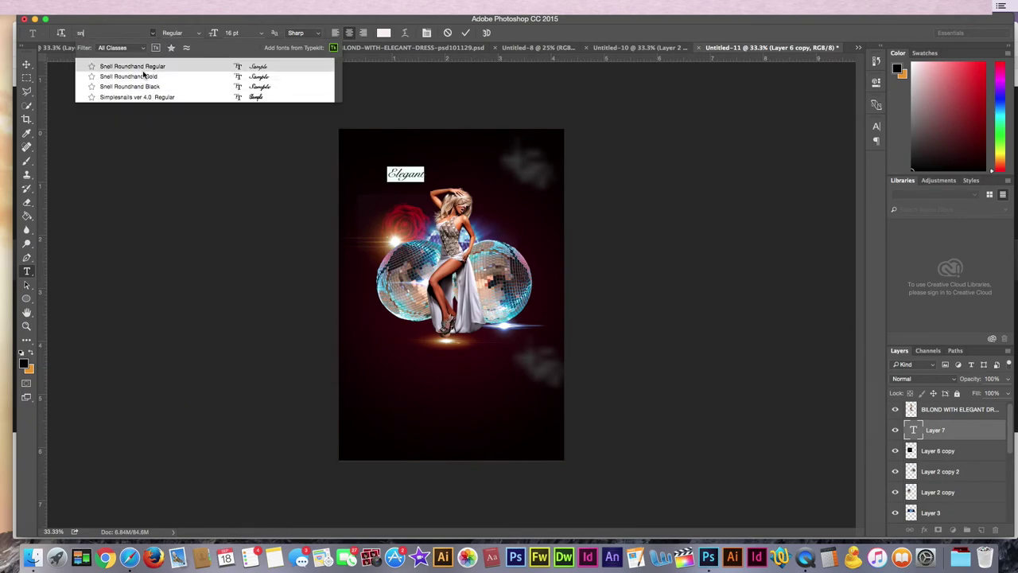
click(144, 80)
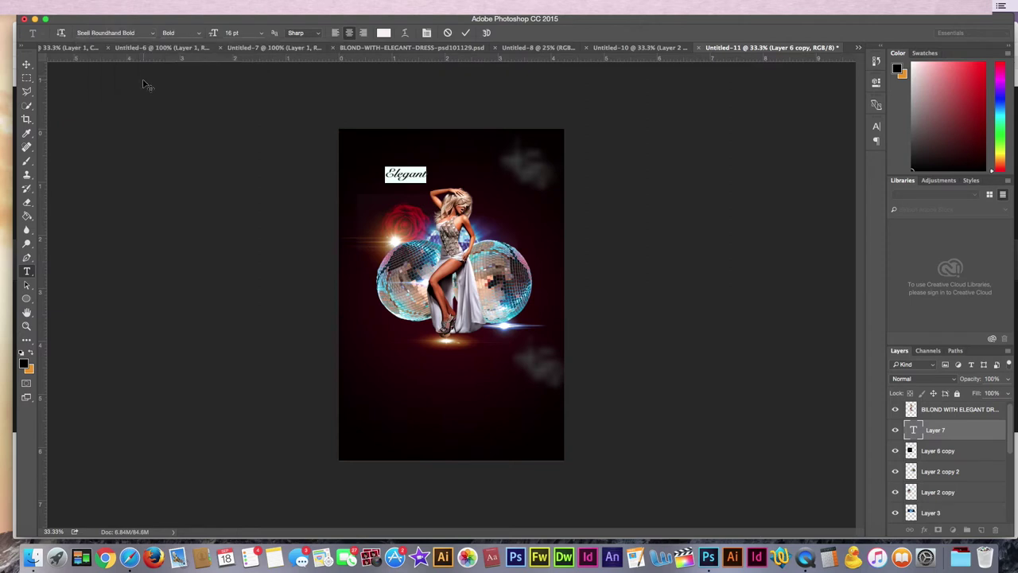
Enlarge Elegant to 48 pt, commit it, and centre it above the dancer.
click(264, 35)
click(256, 156)
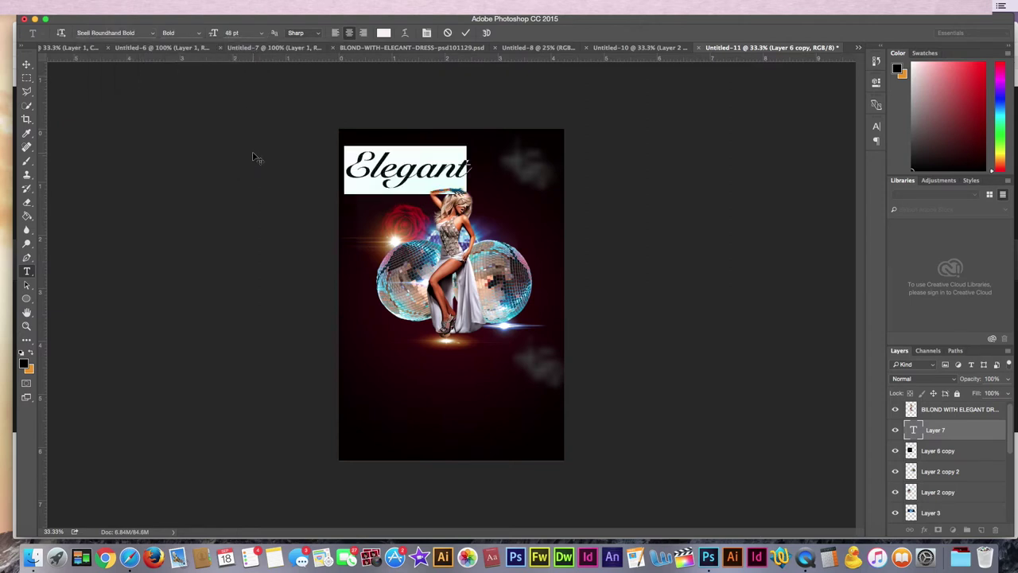
click(26, 64)
drag(404, 178, 436, 175)
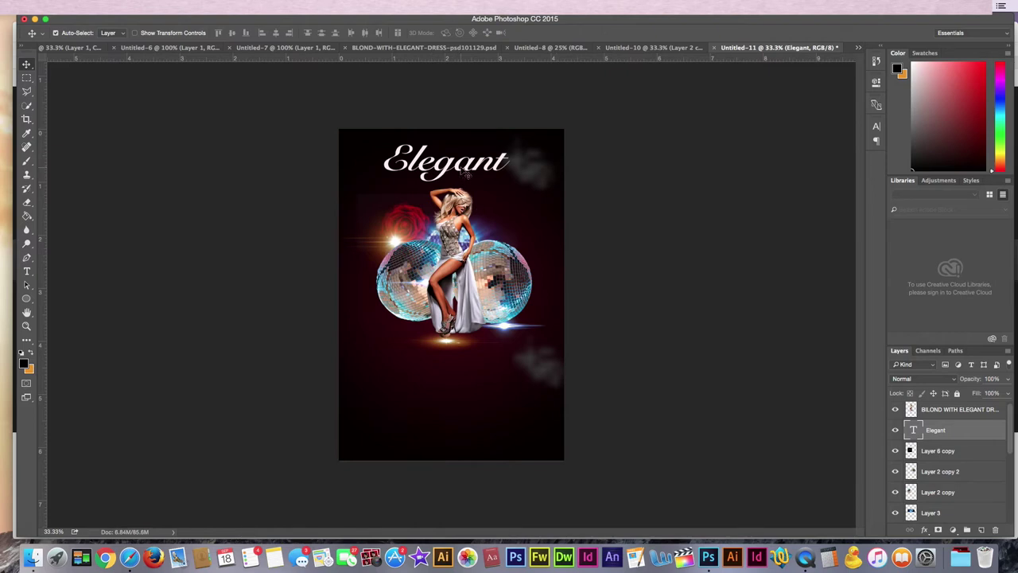
drag(464, 170, 475, 173)
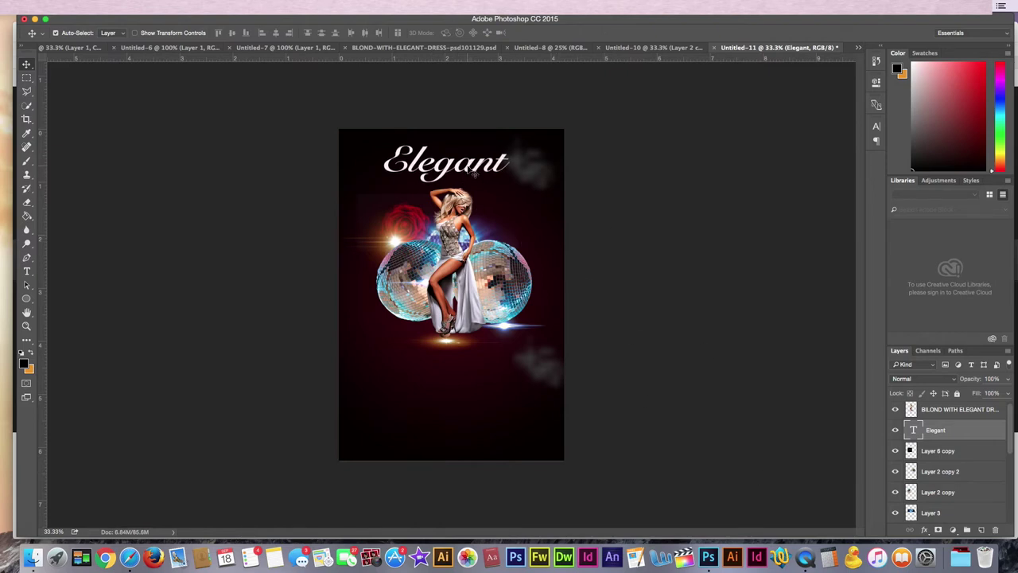
Add a Gradient Overlay to Elegant with a cyan #49caf3 left stop.
click(924, 529)
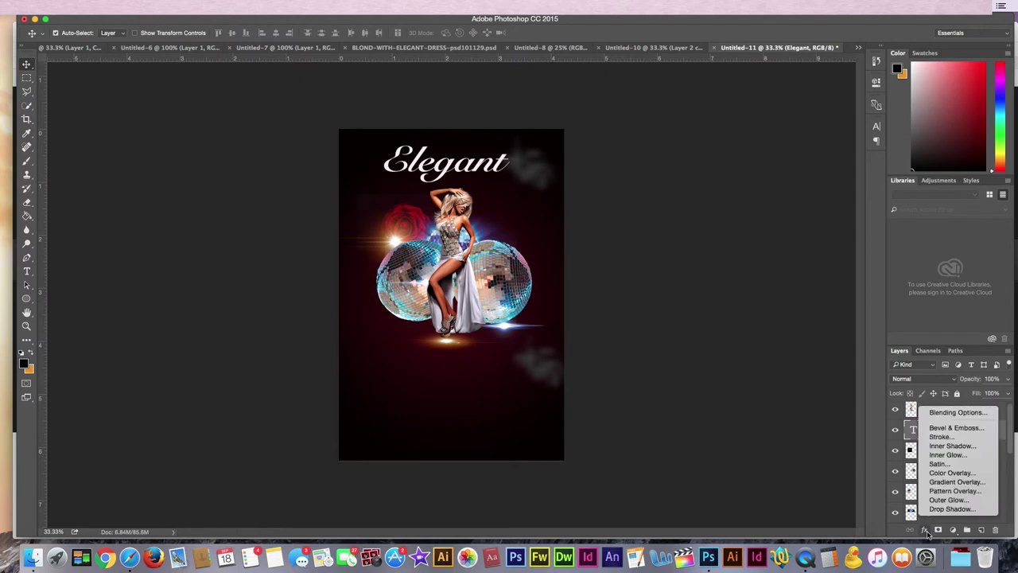
click(951, 481)
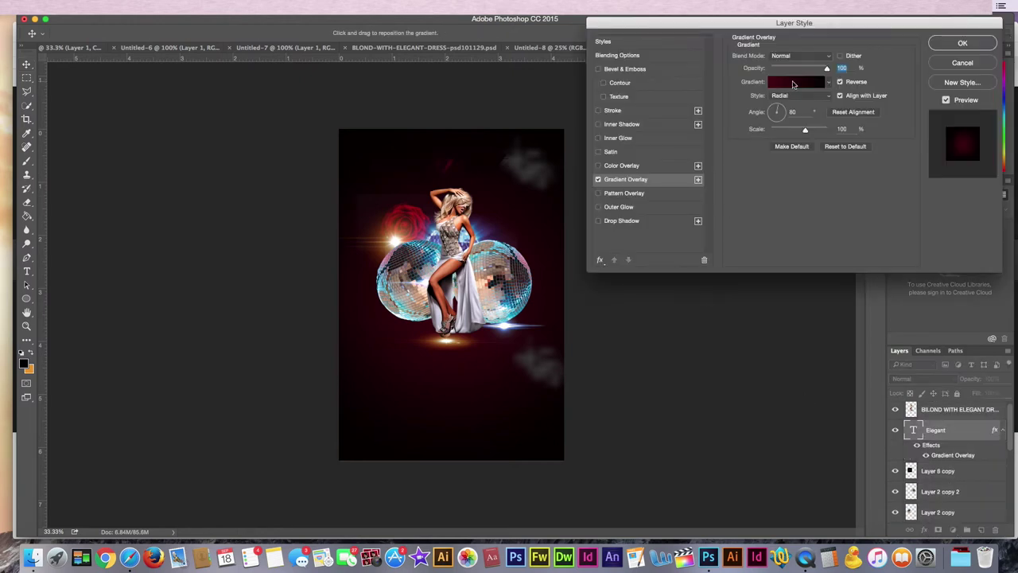
click(793, 83)
click(587, 453)
click(635, 498)
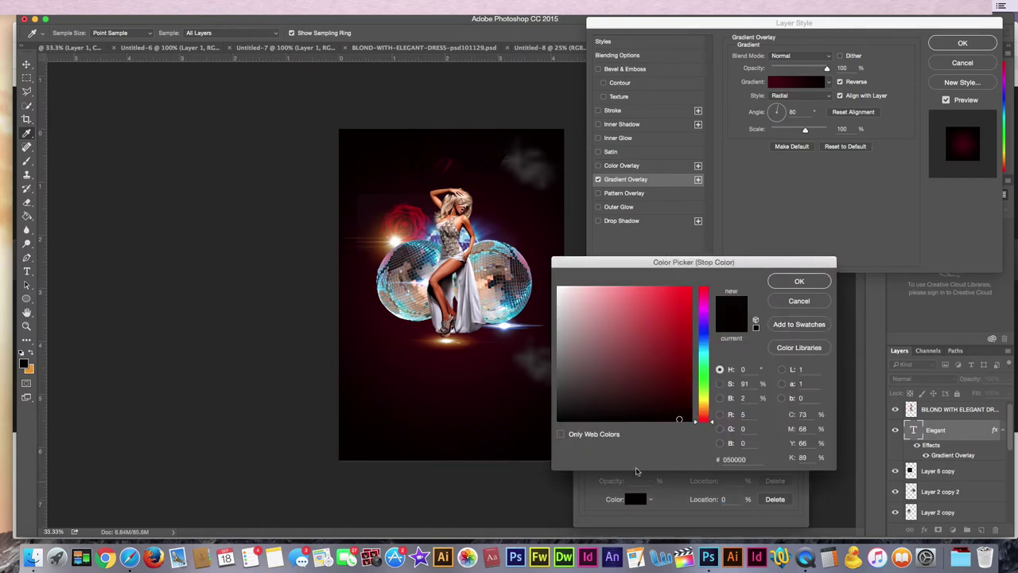
drag(505, 312, 508, 323)
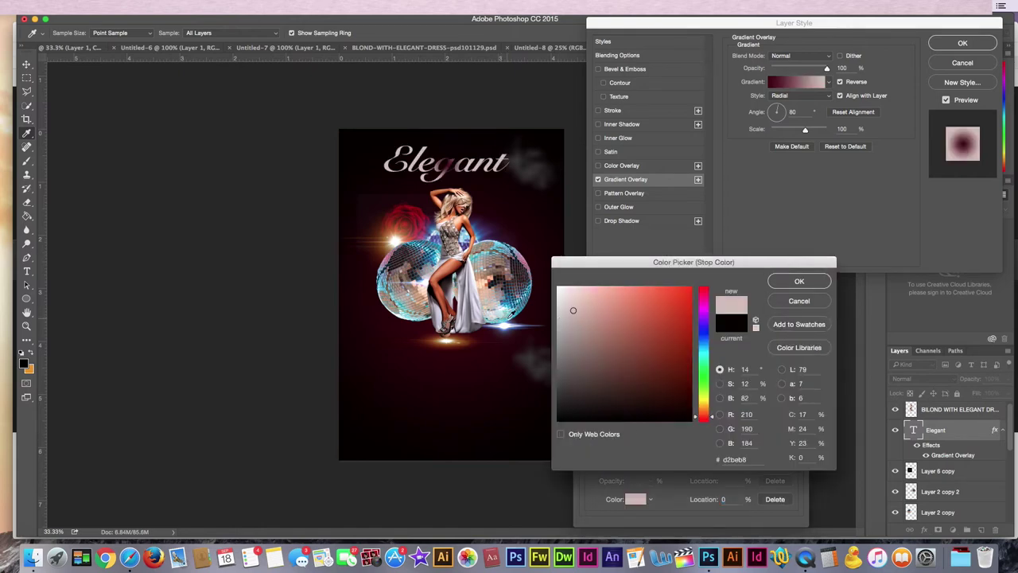
click(652, 292)
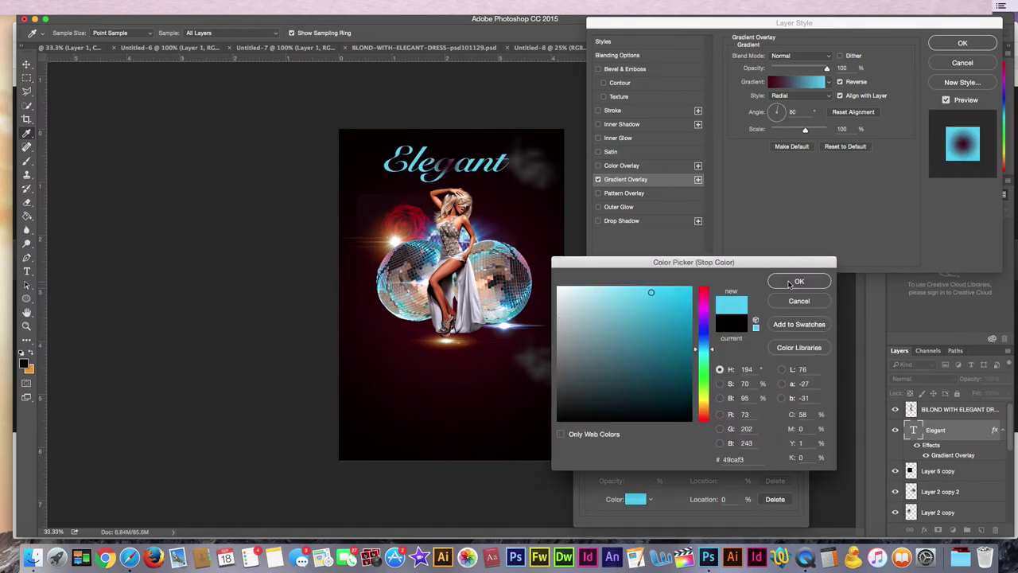
click(796, 281)
Set the right stop to near-white #f9f2f4, make the gradient Linear, and enable Bevel & Emboss.
click(794, 453)
click(639, 499)
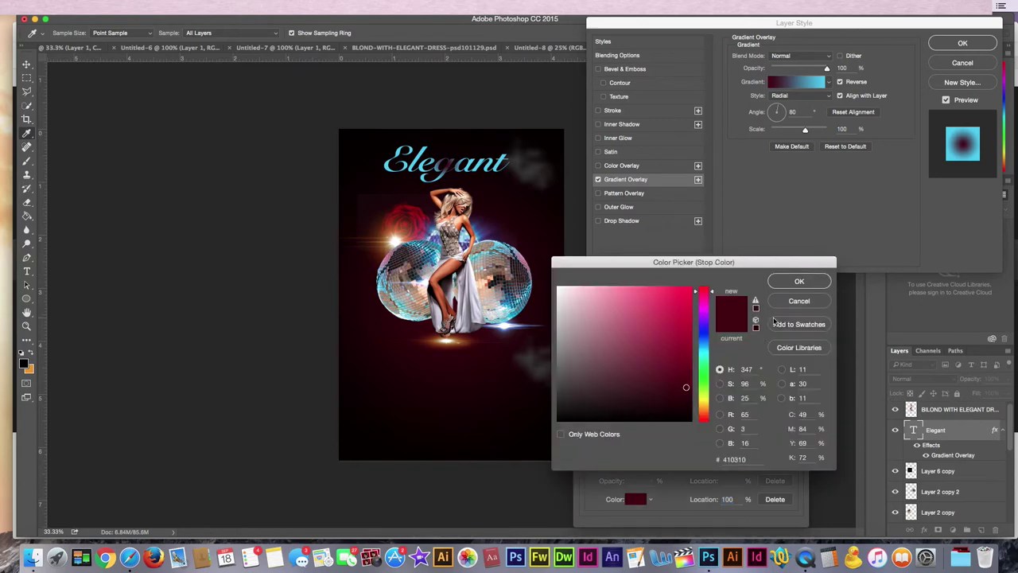
click(560, 290)
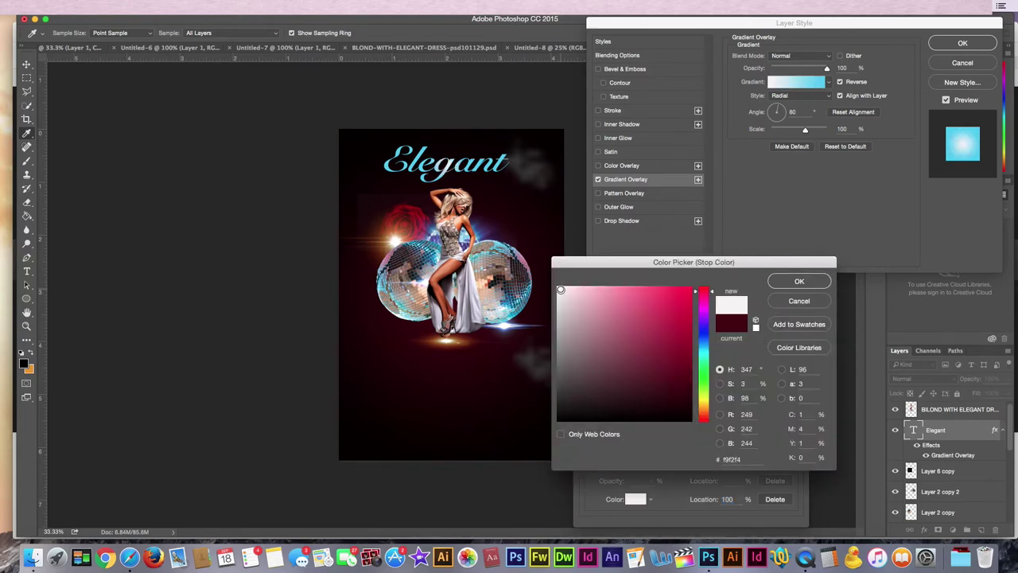
click(798, 283)
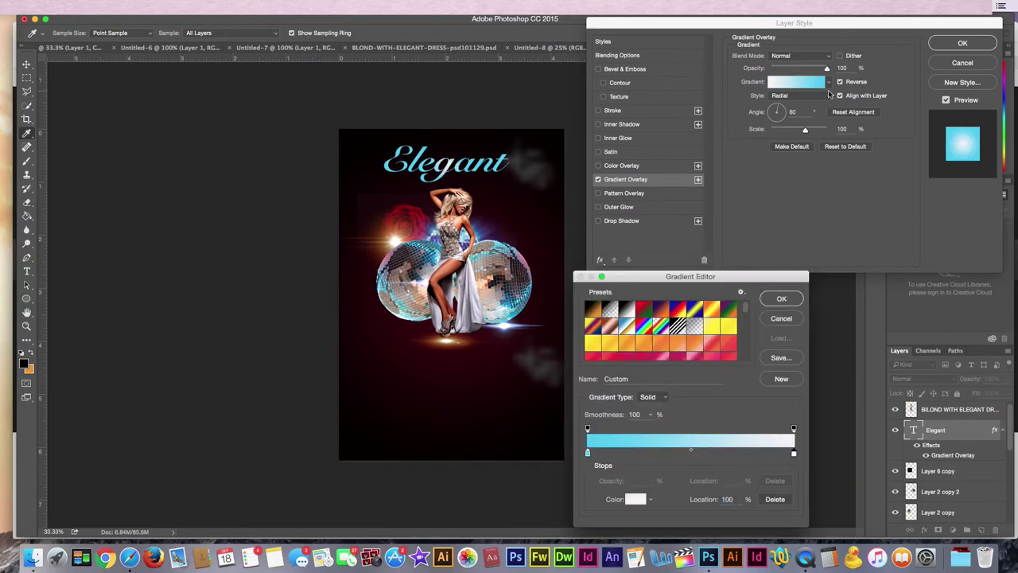
click(783, 299)
click(819, 96)
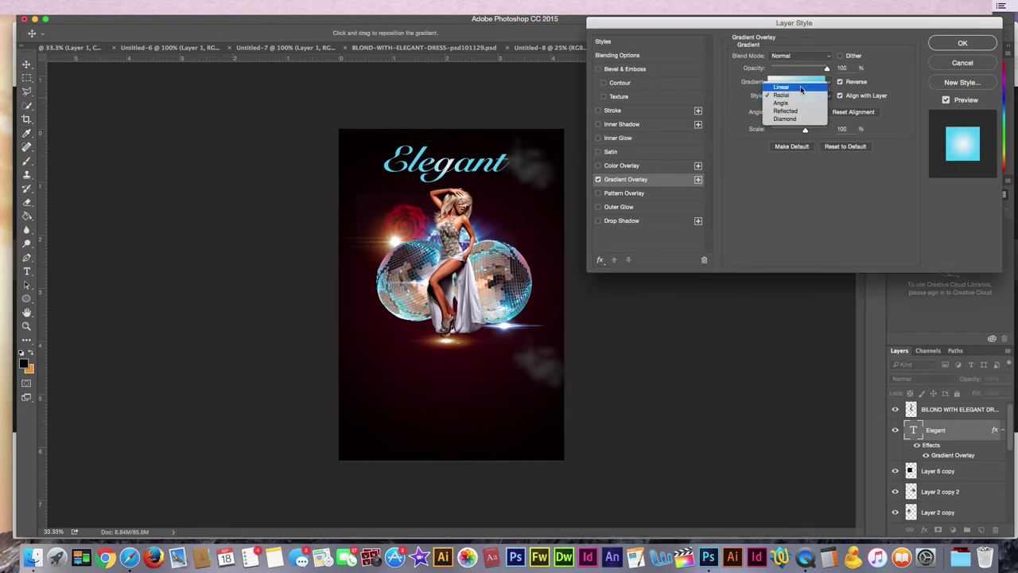
click(802, 86)
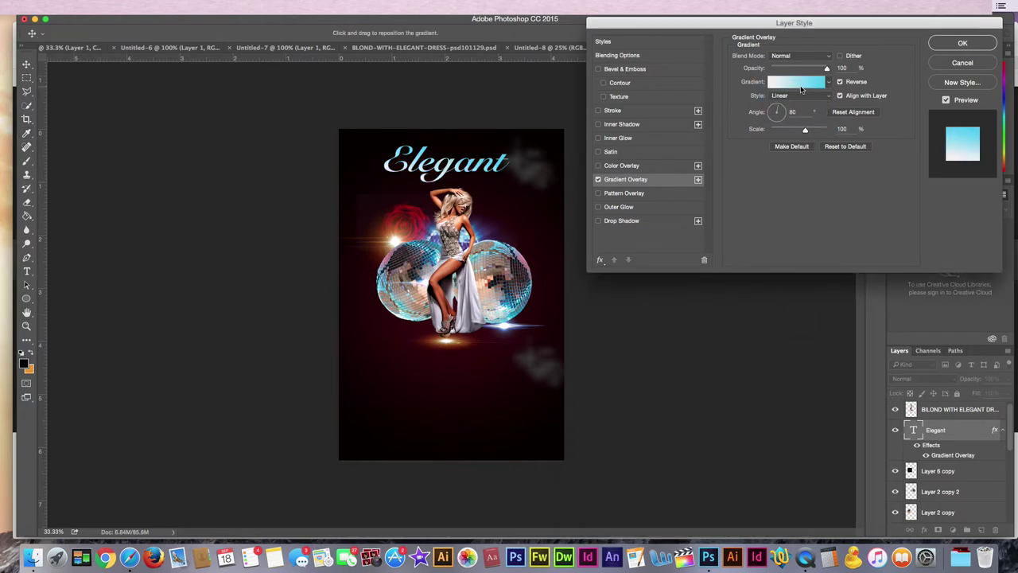
click(598, 70)
Set Elegant's Bevel & Emboss to Smooth technique and Inner Bevel with more depth, then apply.
click(623, 69)
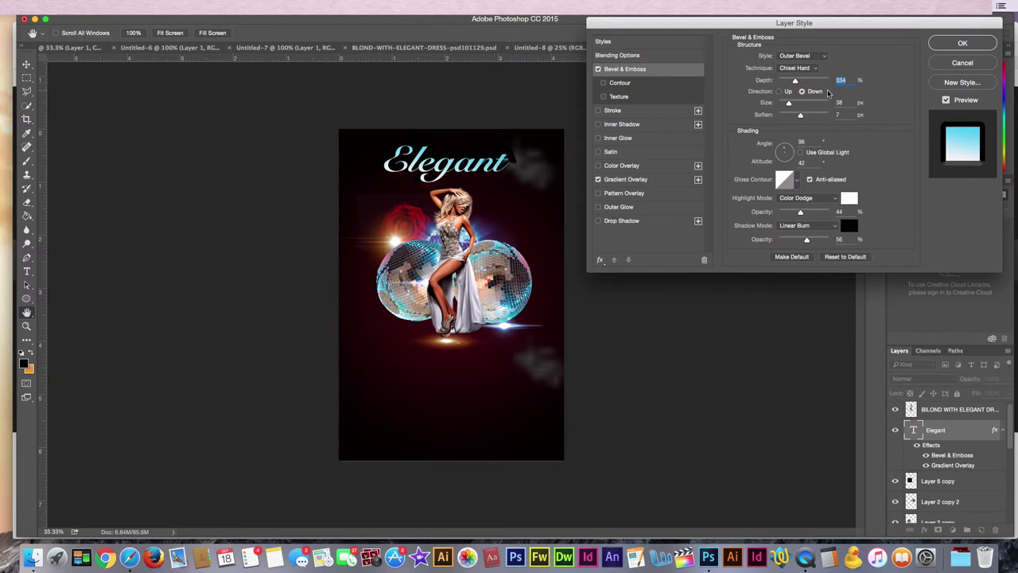
click(827, 56)
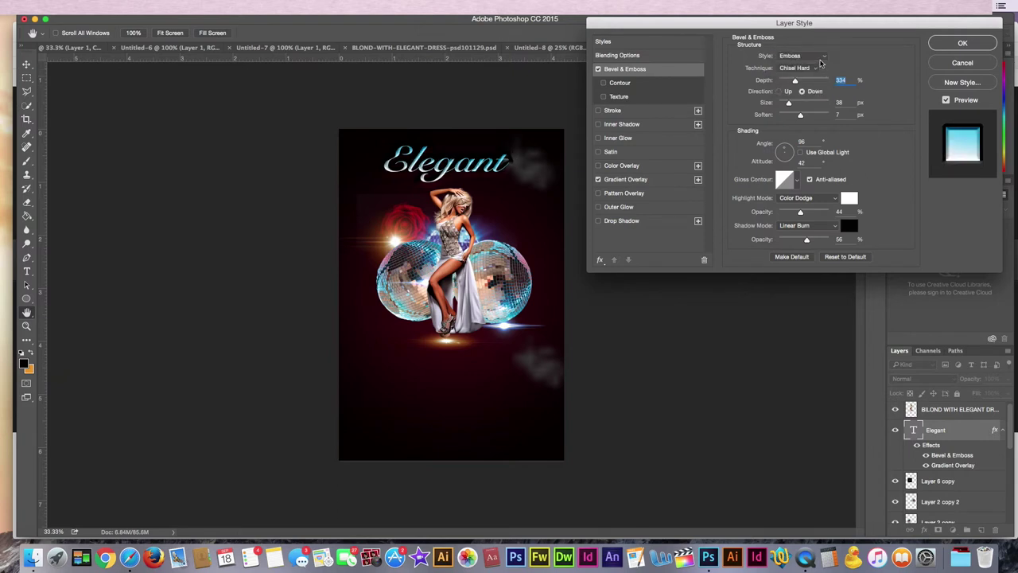
scroll(815, 72, down, 7)
click(811, 73)
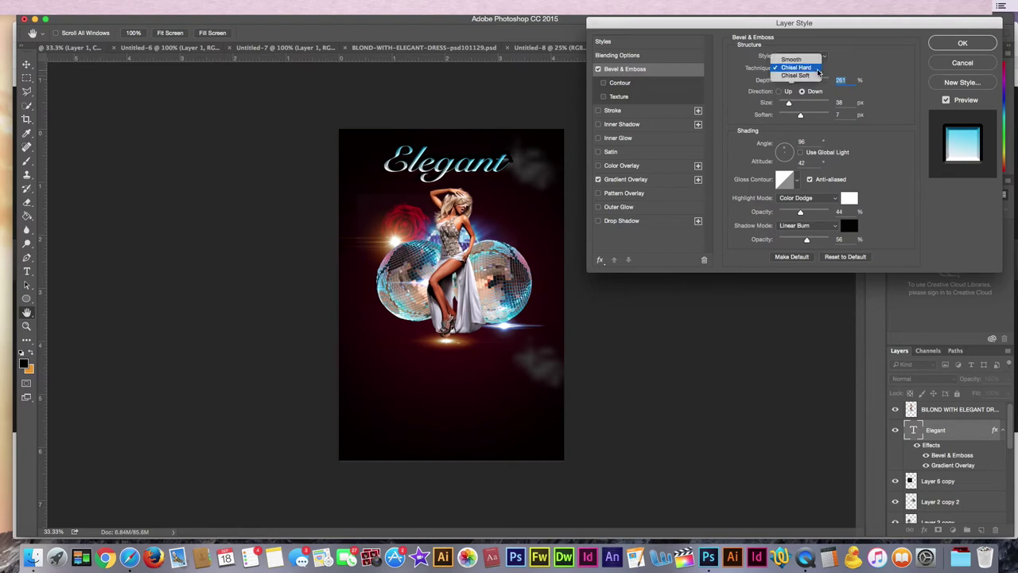
click(812, 64)
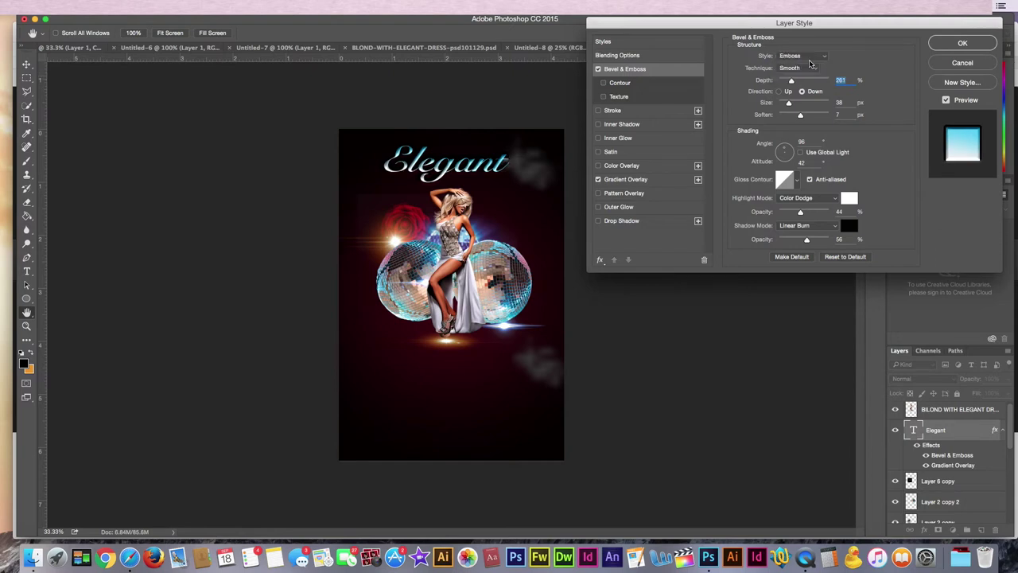
mouse_move(790, 81)
mouse_down()
mouse_move(802, 82)
mouse_move(785, 82)
mouse_up()
click(822, 55)
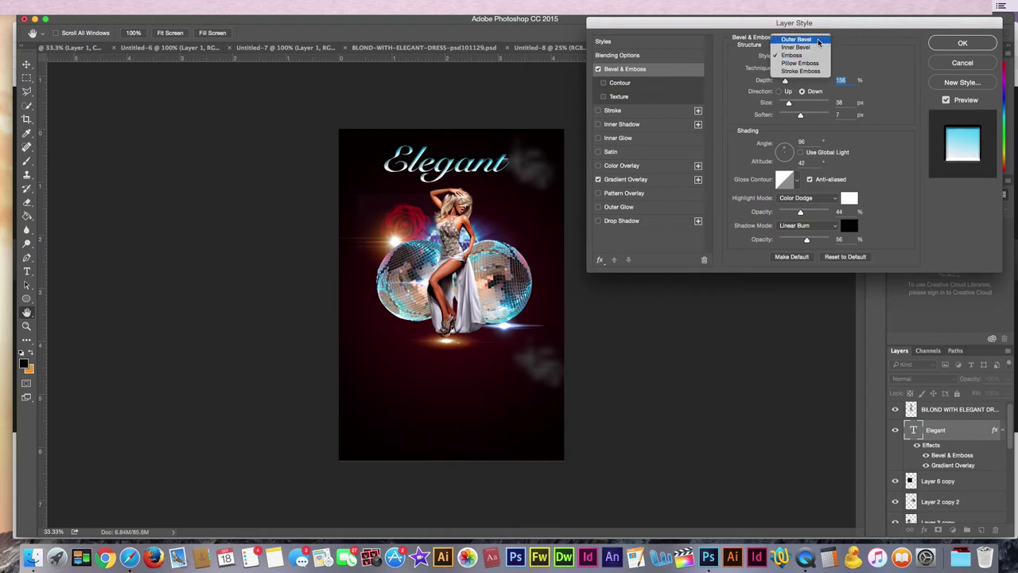
click(819, 41)
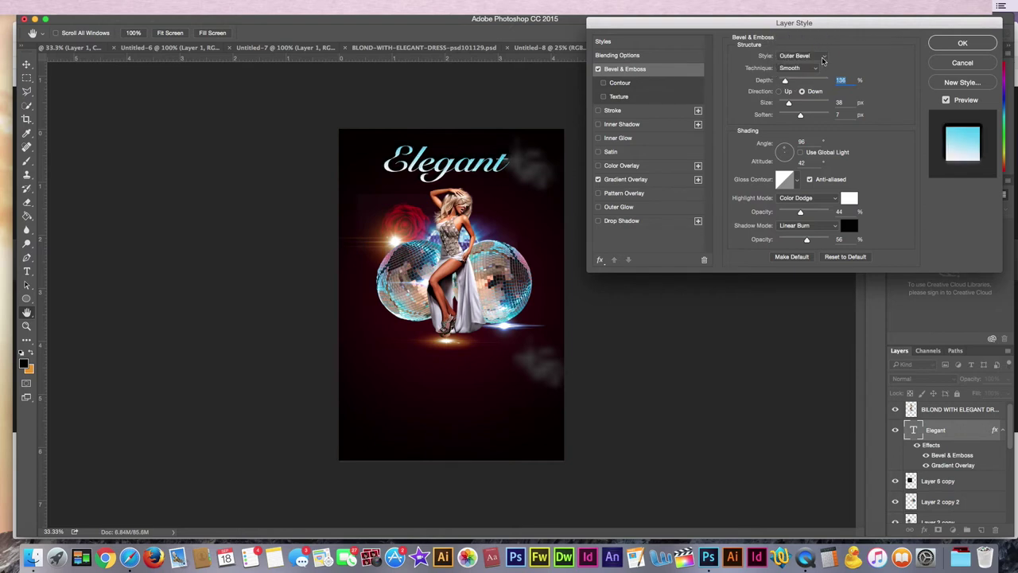
click(822, 56)
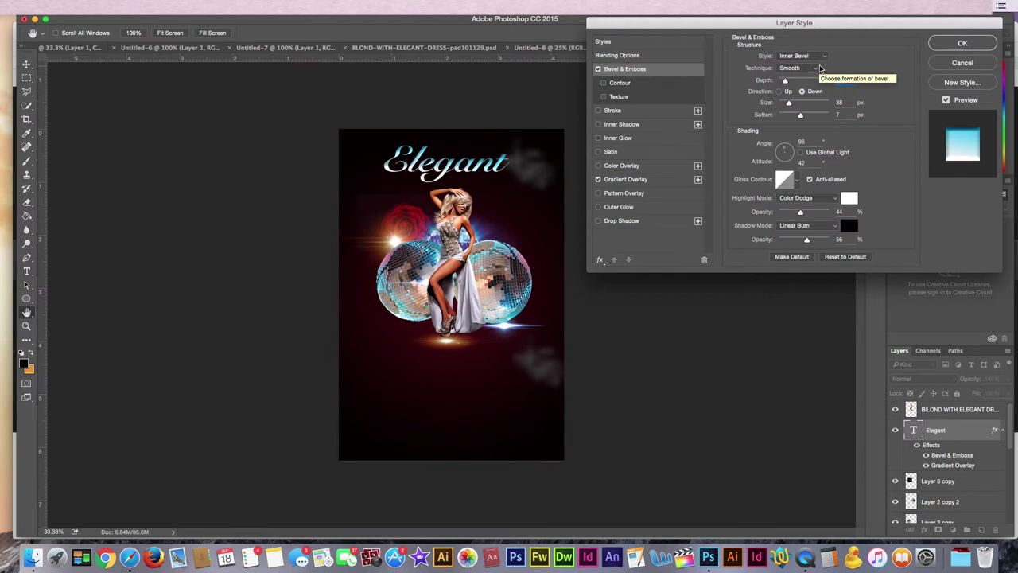
click(954, 46)
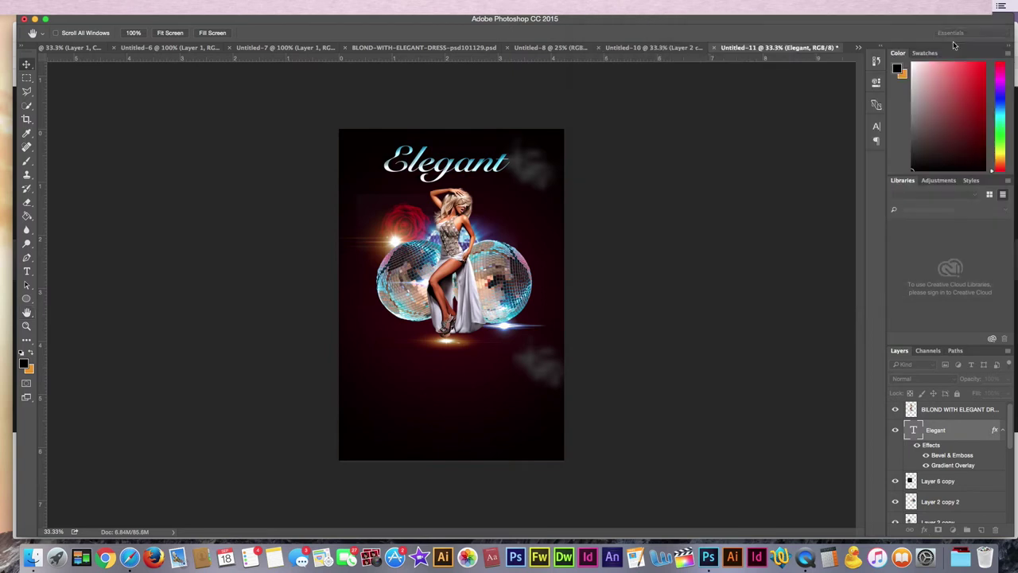
Type 'Night' below Elegant, overlapping the end of the title.
click(26, 272)
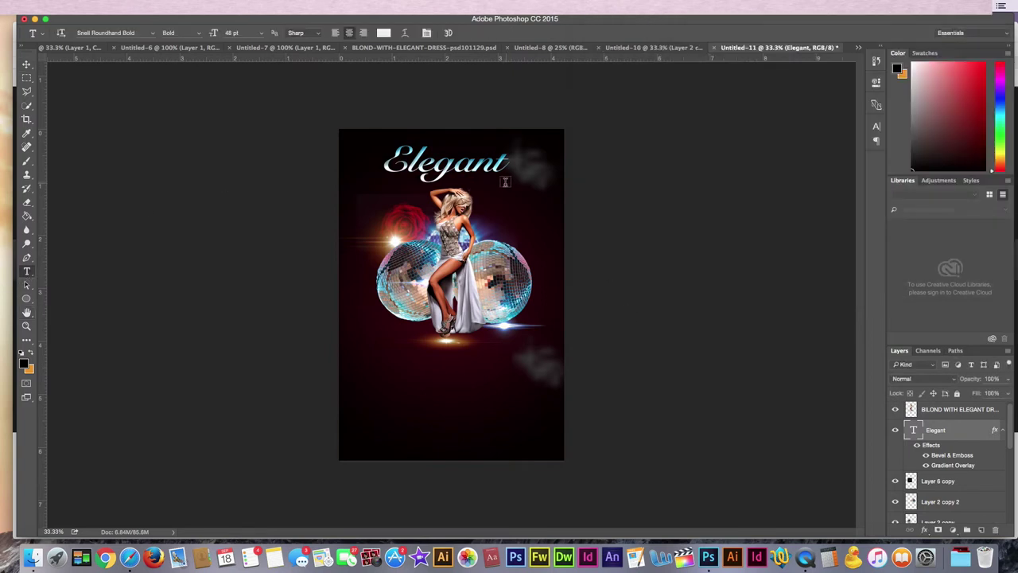
click(494, 191)
text(N)
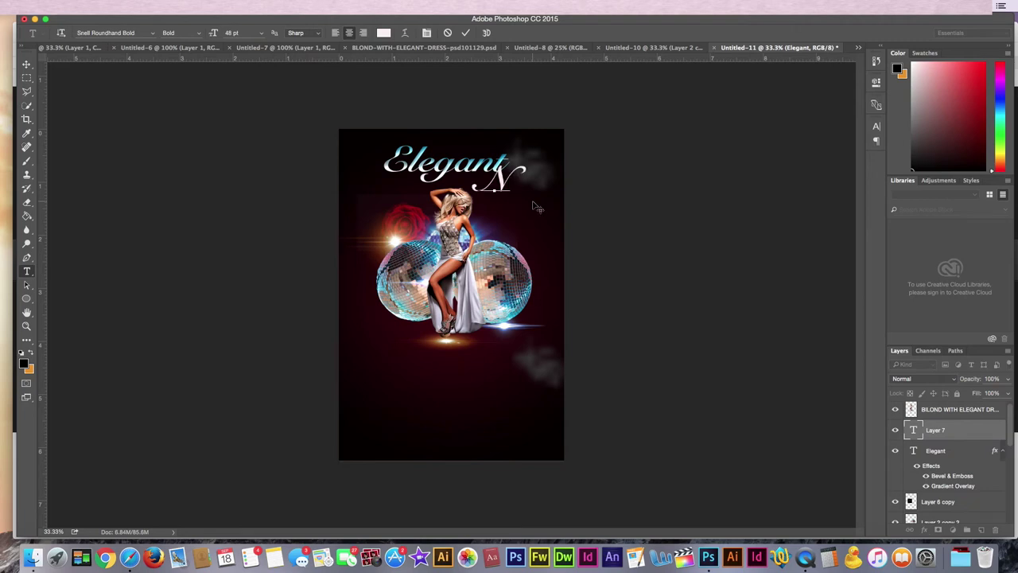
text(ight)
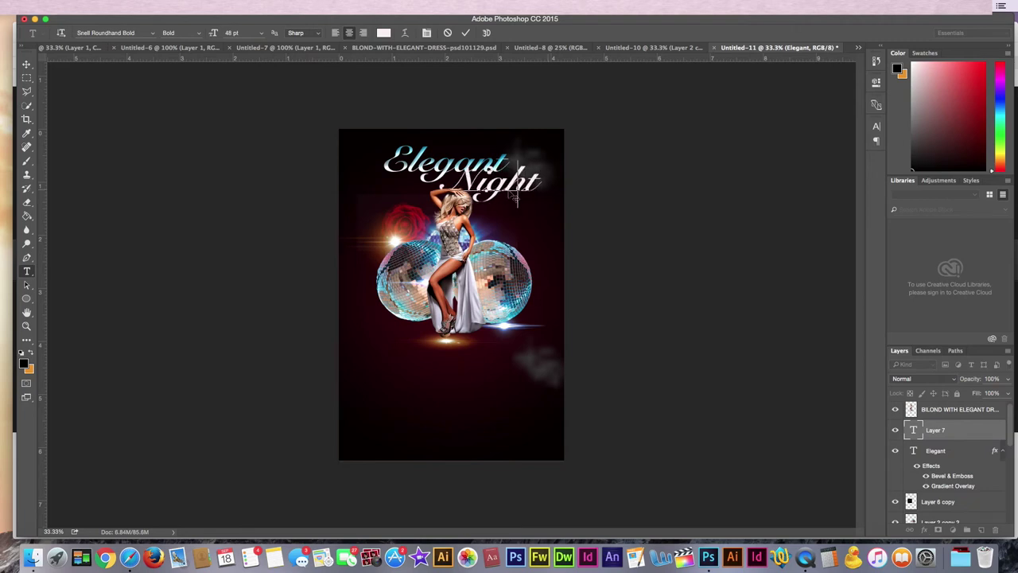
drag(515, 194, 504, 193)
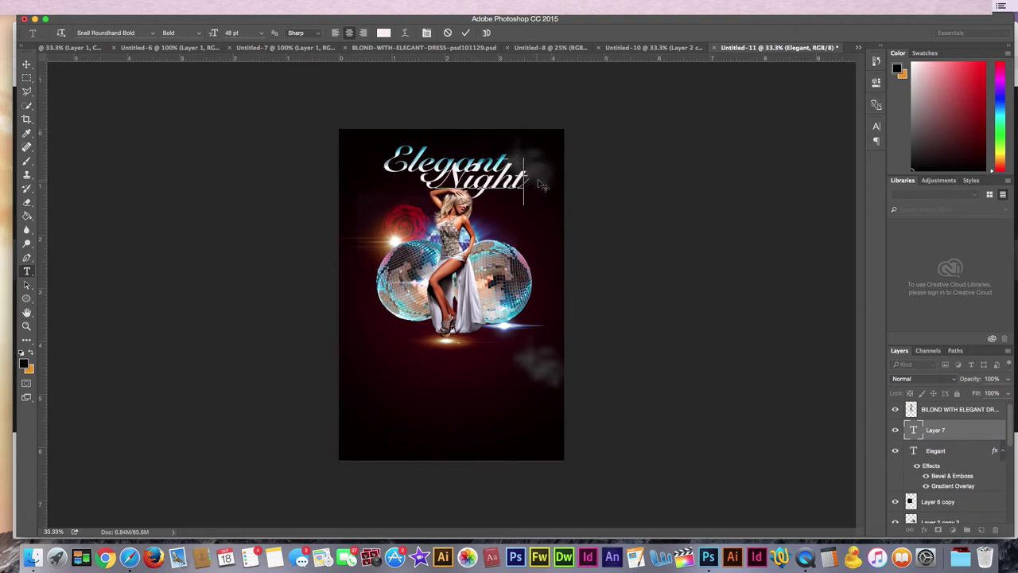
Set the Night text in the Lion kinG Regular font.
key(super+a)
click(261, 33)
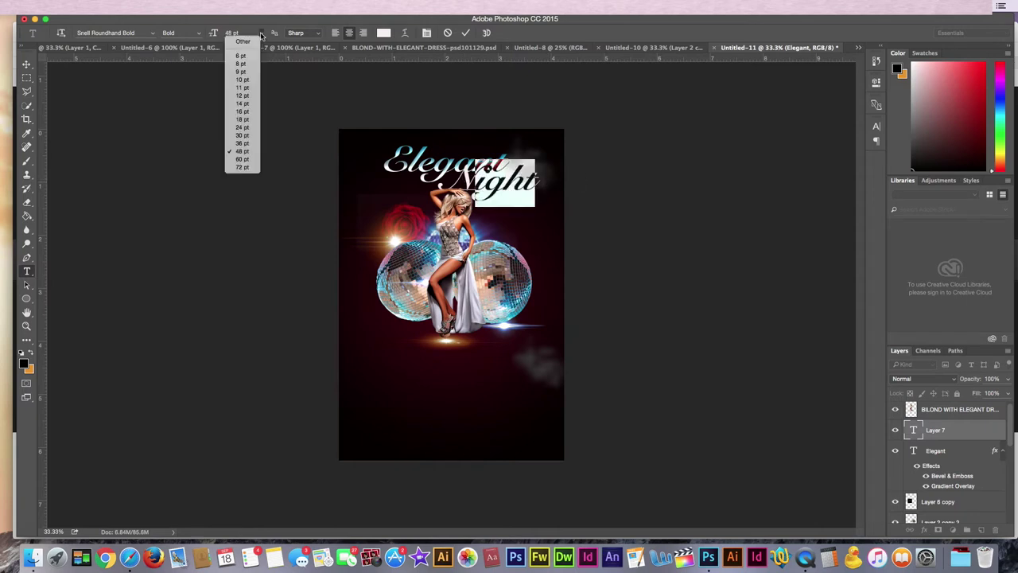
click(252, 112)
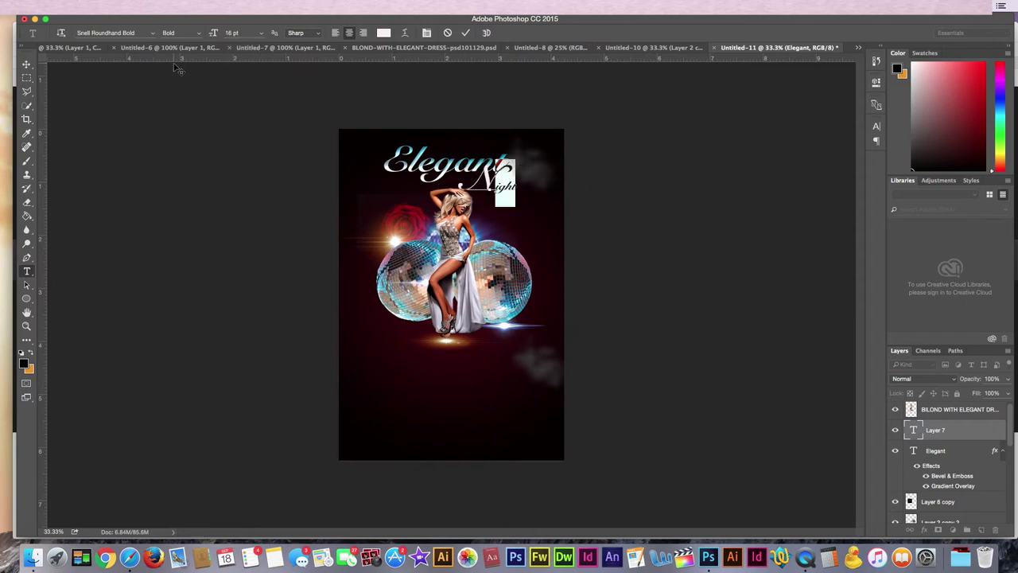
click(140, 34)
text(lio)
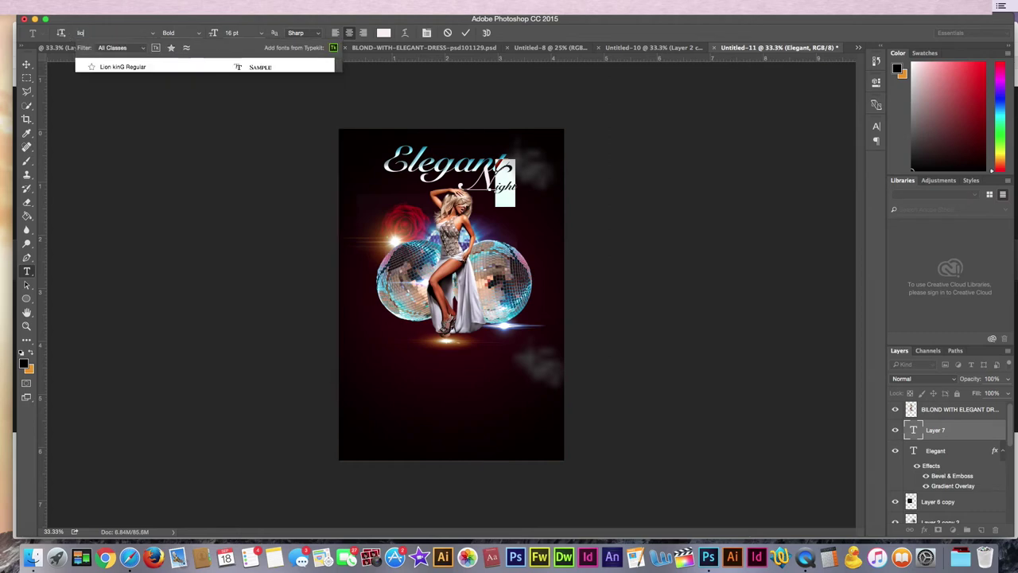
key(Return)
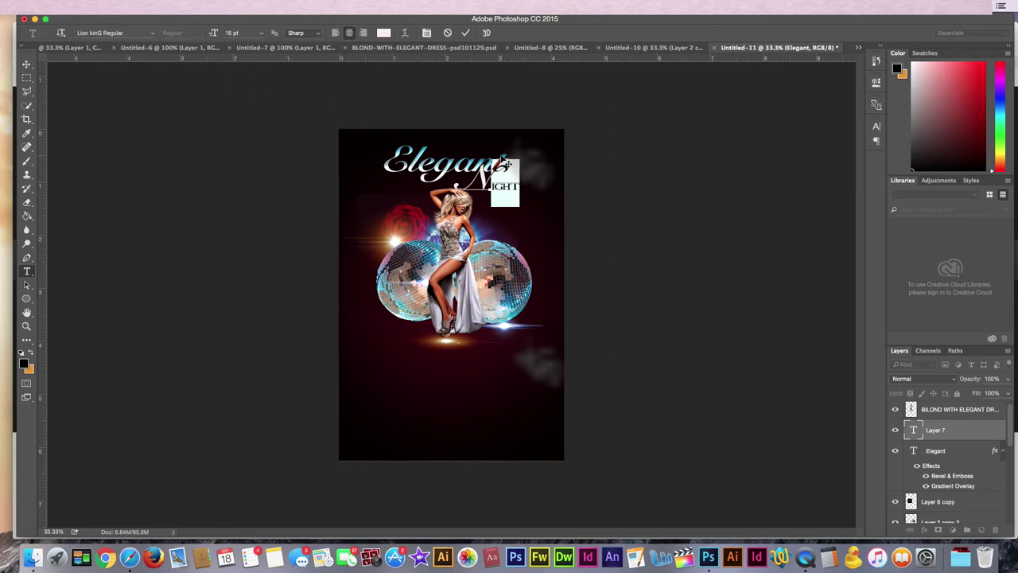
click(495, 191)
double_click(494, 191)
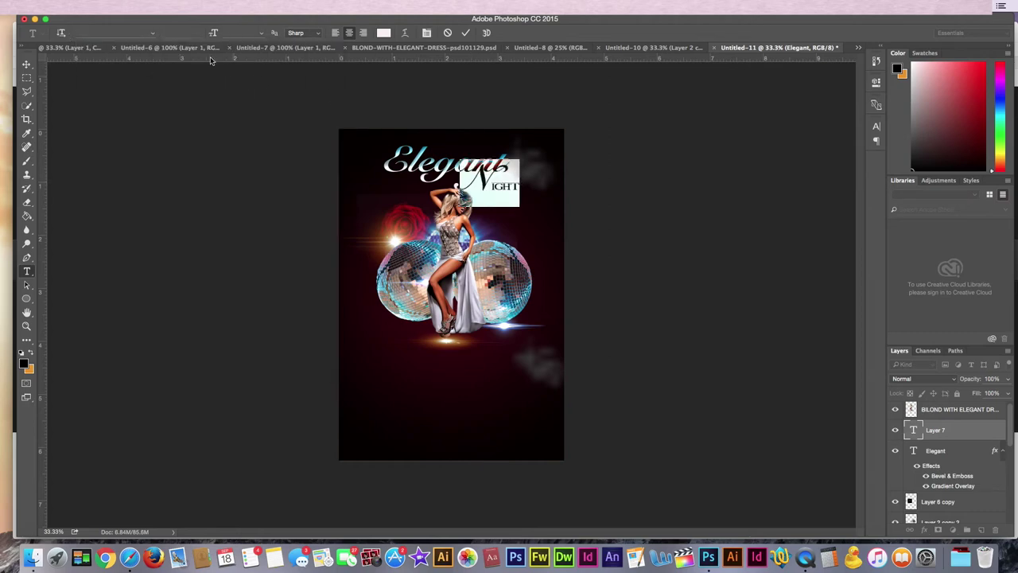
click(152, 33)
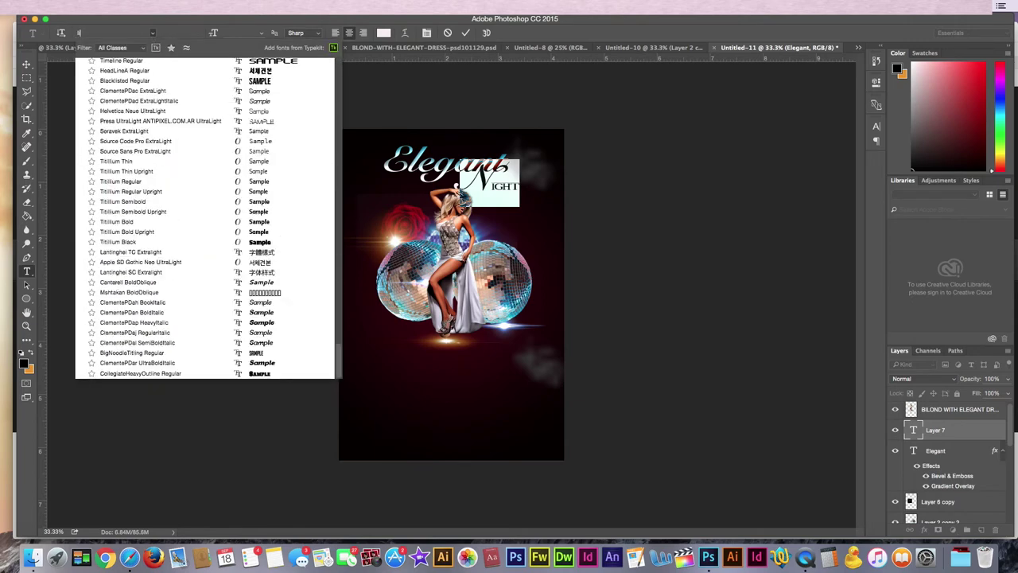
text(lio)
click(133, 68)
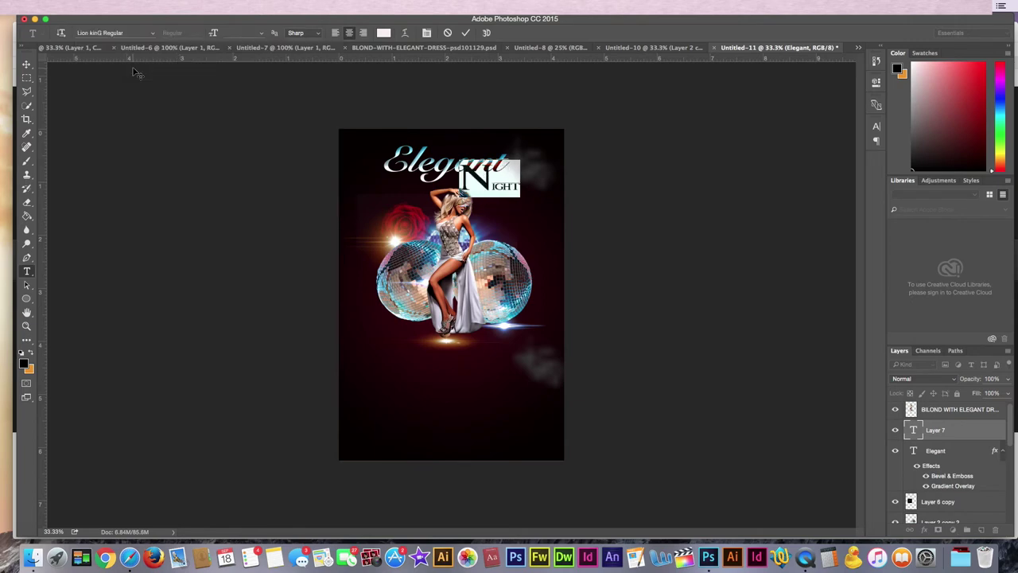
Make Night 18 pt, commit it, and nudge it just under Elegant.
click(261, 33)
click(242, 88)
click(261, 34)
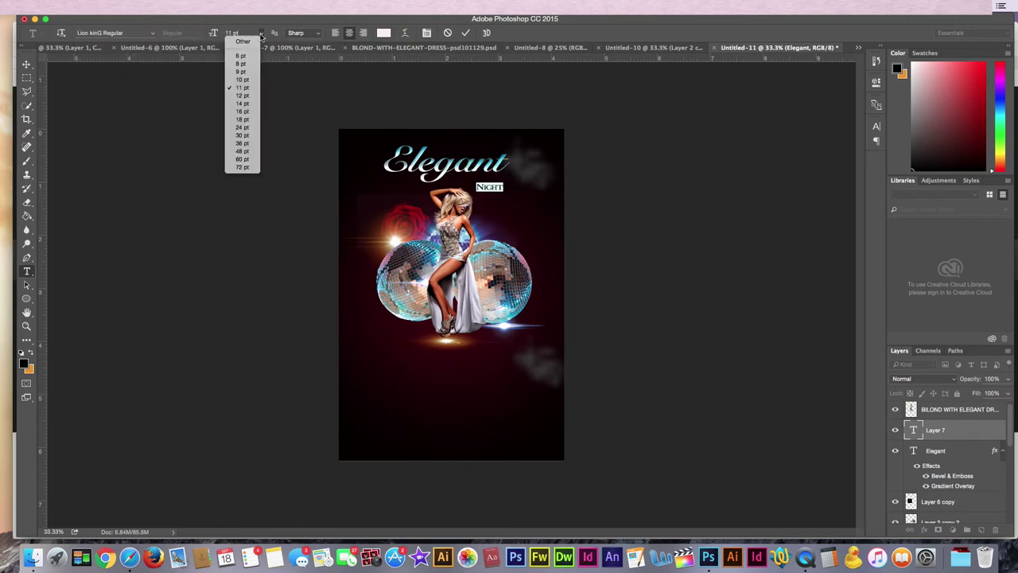
click(242, 103)
click(261, 33)
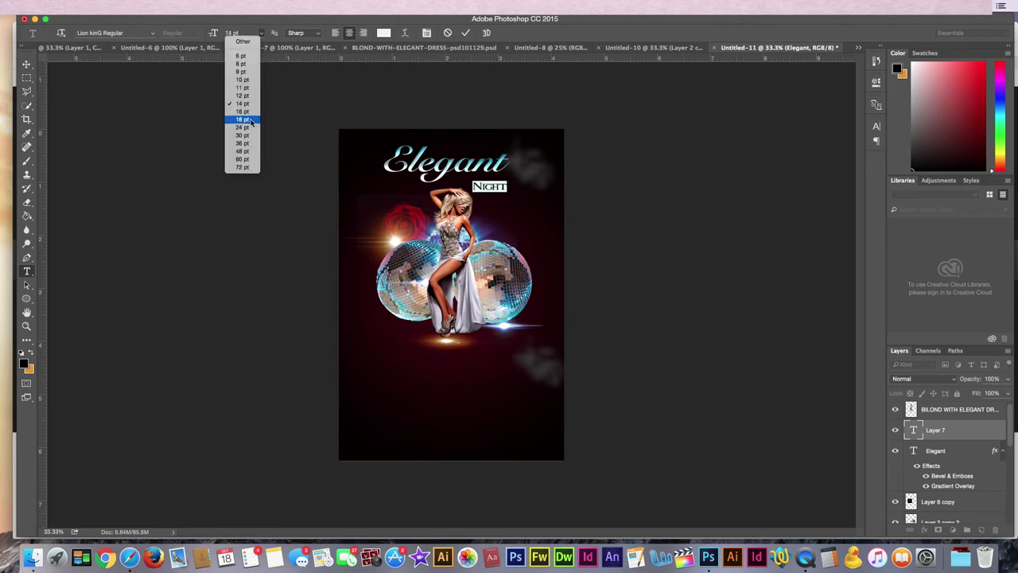
click(250, 120)
click(26, 66)
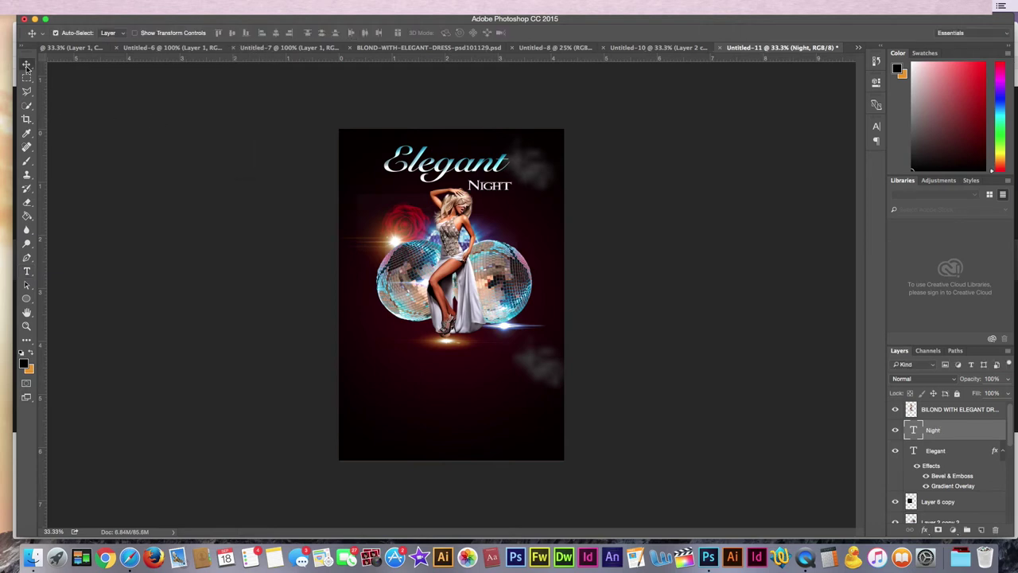
key(shift+Up)
key(shift+Up)
key(shift+Left)
key(shift+Left)
key(shift+Left)
key(shift+Left)
key(Down)
key(Down)
key(Down)
key(Down)
key(Down)
key(Down)
Shift the dancer slightly down and try moving the Layer 6 copy flare.
drag(466, 248, 462, 253)
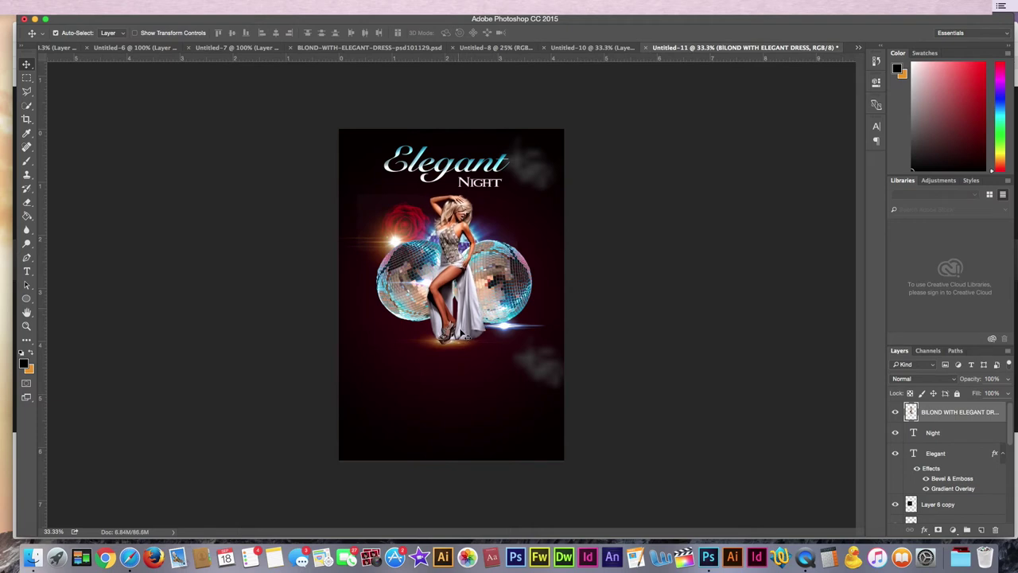
click(455, 350)
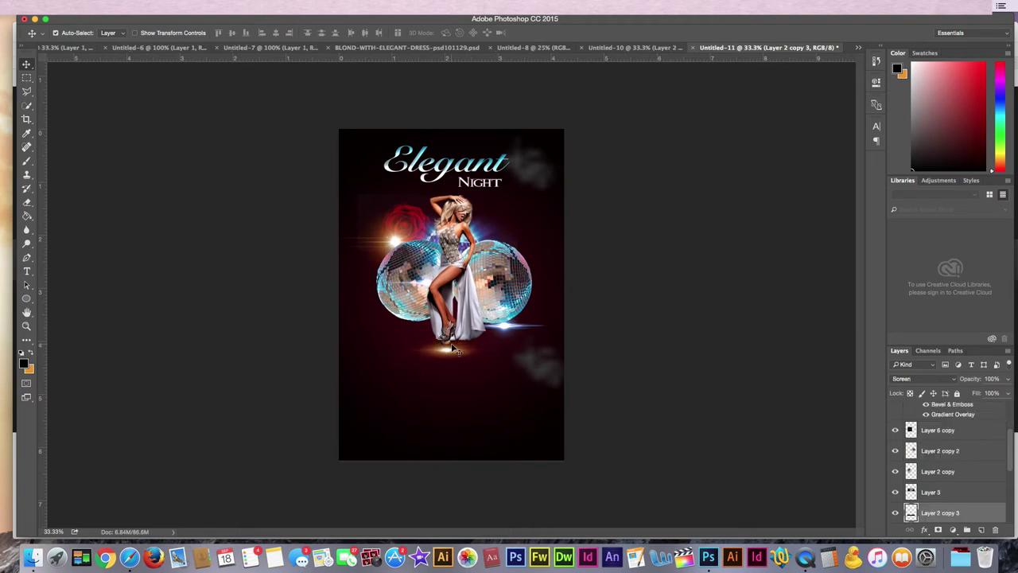
click(443, 310)
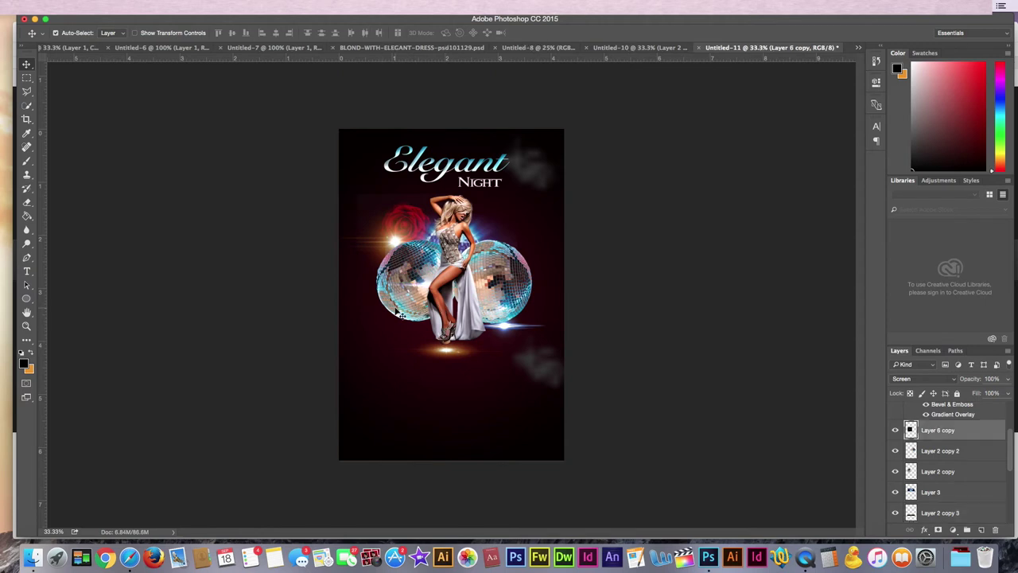
drag(406, 260, 437, 261)
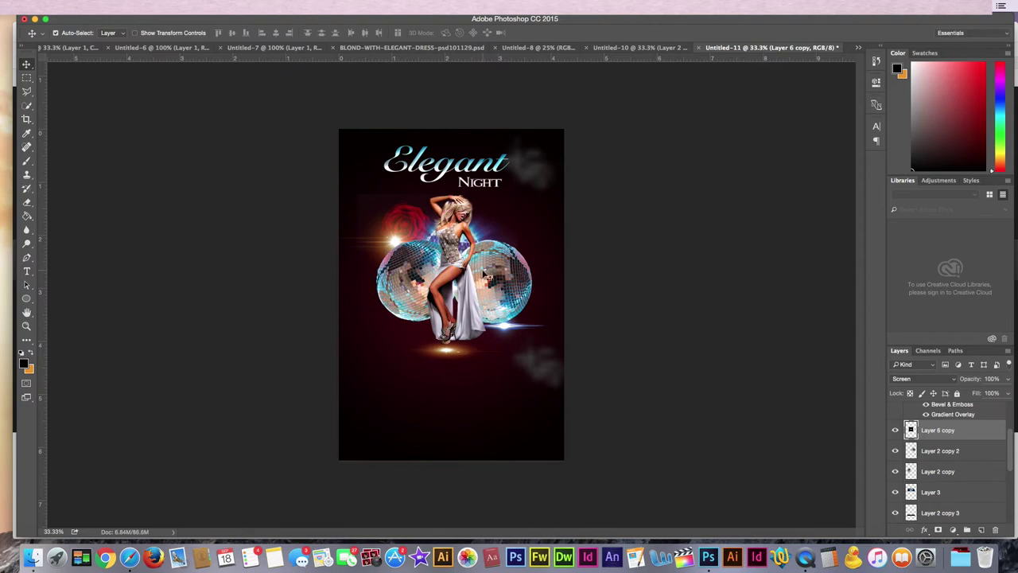
Nudge the left disco ball left, the right one right, and Night up-left.
click(948, 453)
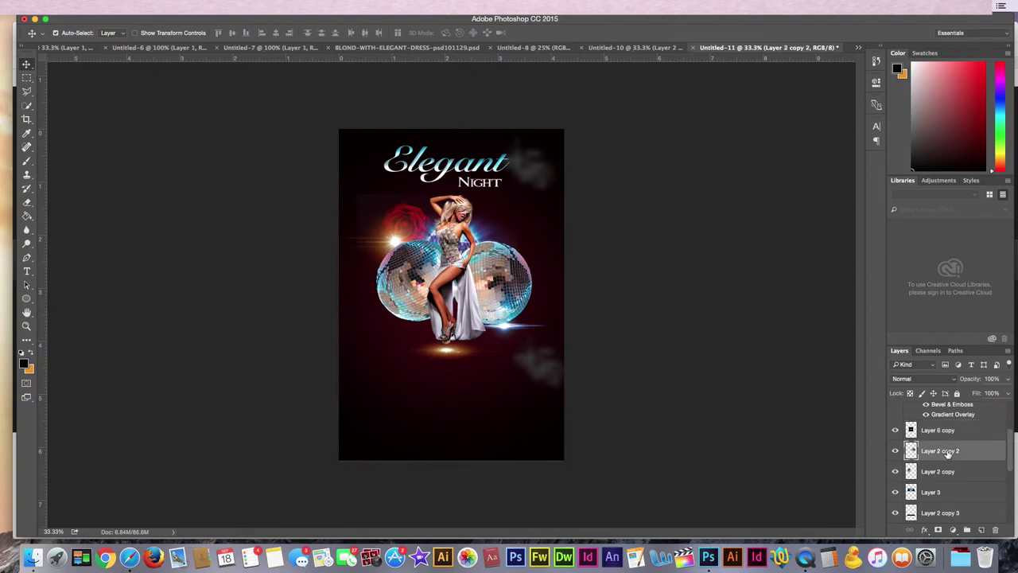
click(940, 472)
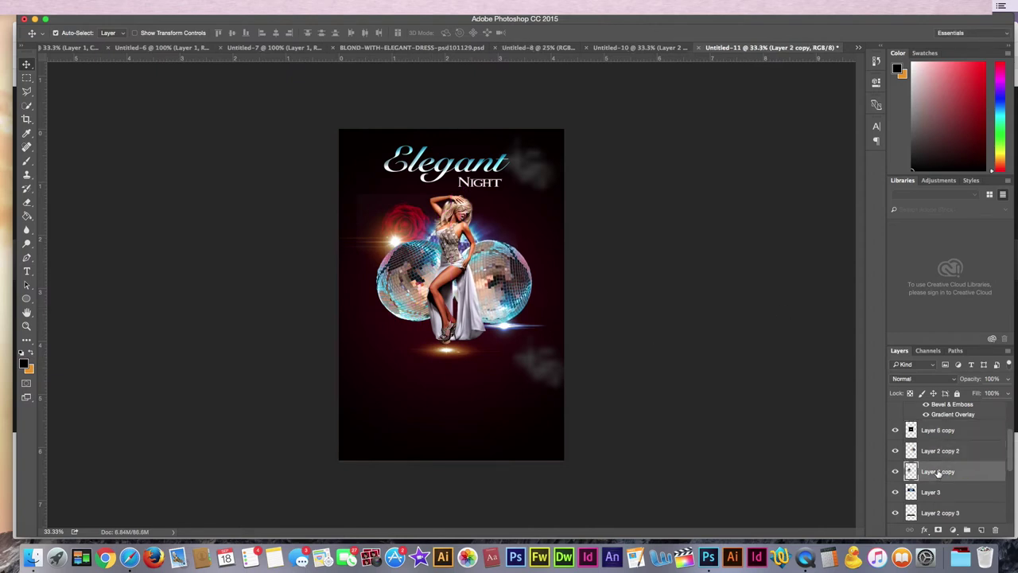
key(shift+Left)
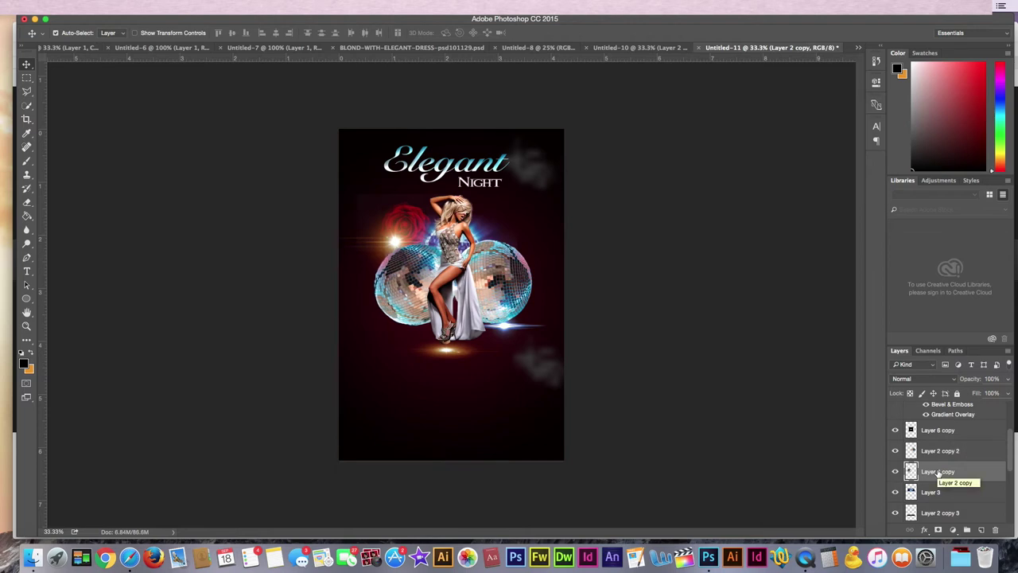
key(shift+Left)
key(shift+Left)
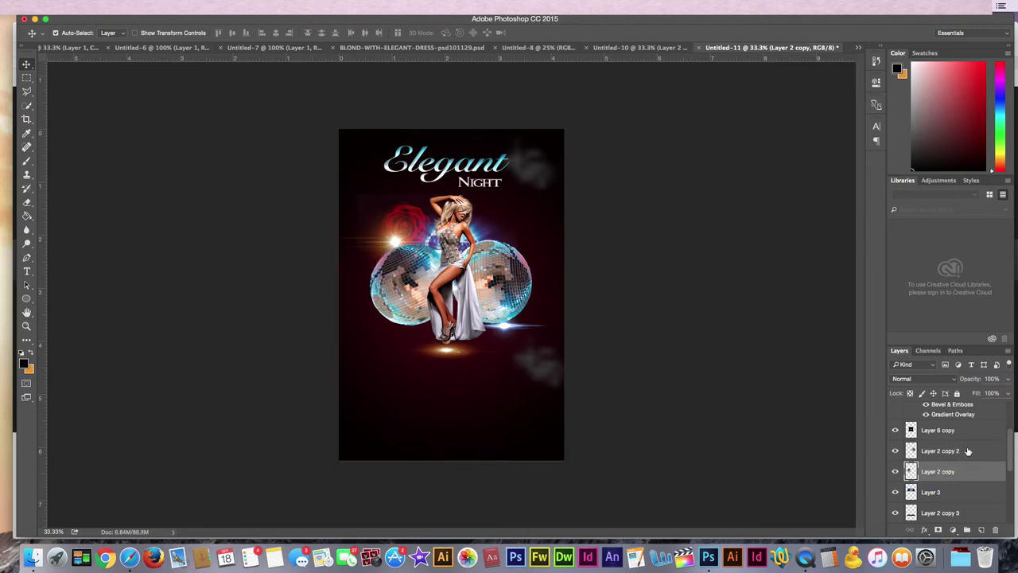
click(968, 451)
key(shift+Right)
key(shift+Right)
key(shift+Right)
key(shift+Right)
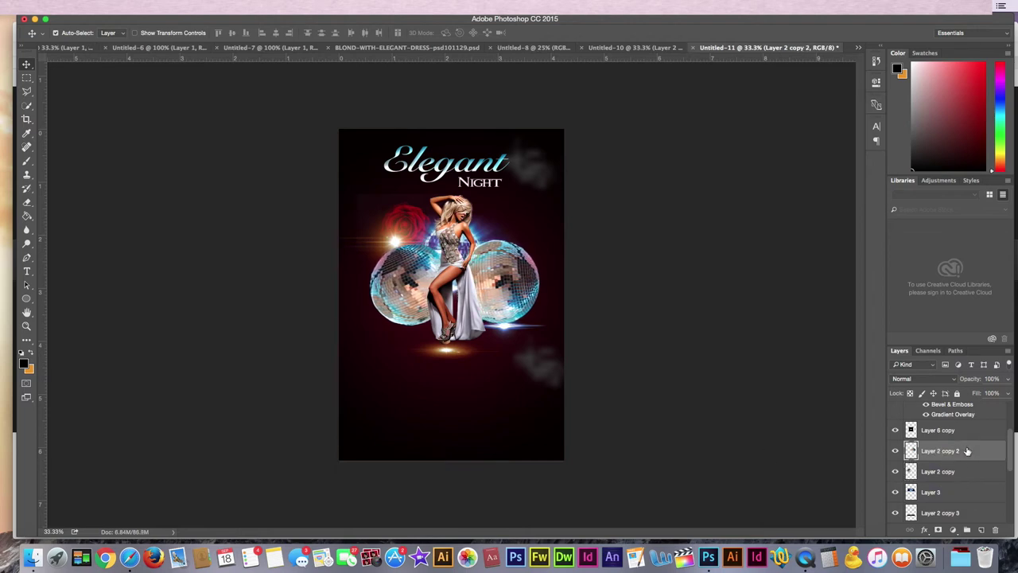
click(497, 190)
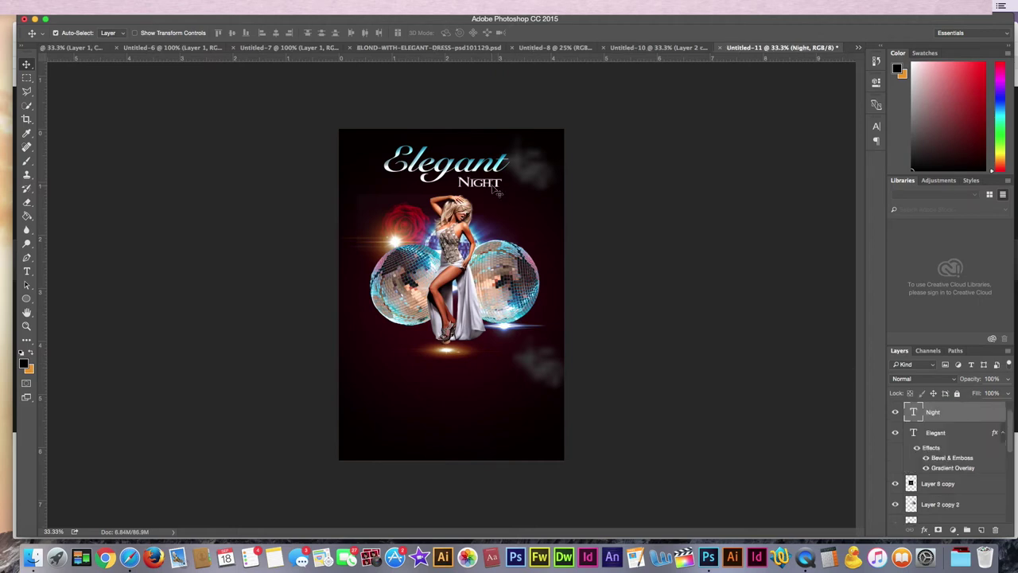
key(shift+Left)
key(shift+Up)
Enlarge the red rose to about 104% with Free Transform.
click(414, 231)
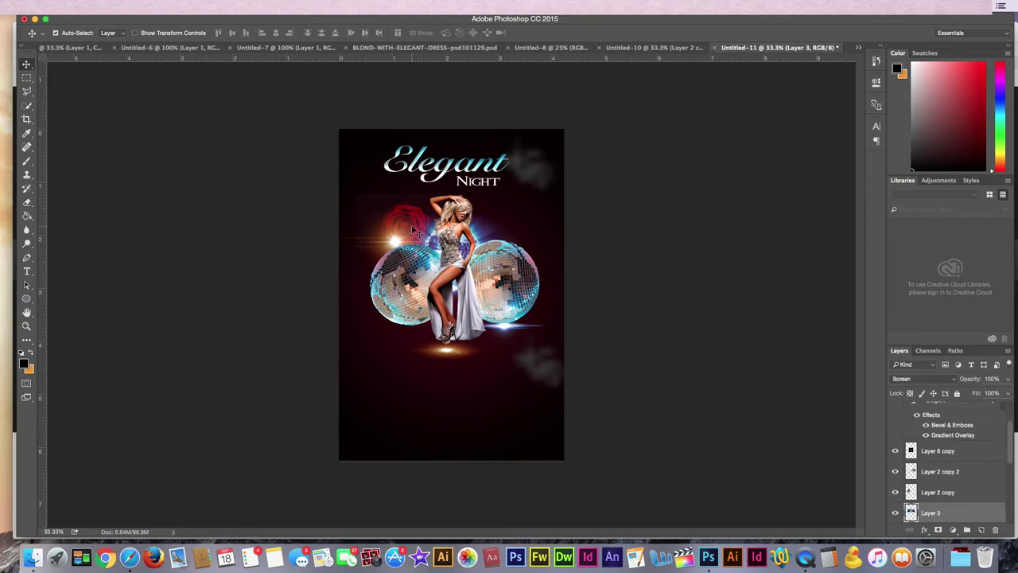
key(ctrl+t)
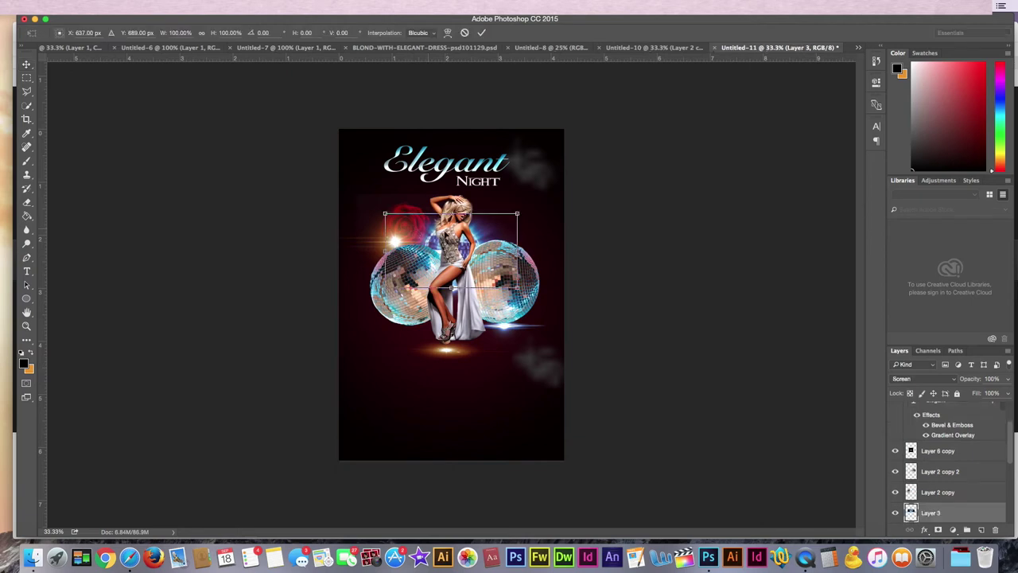
drag(517, 213, 522, 210)
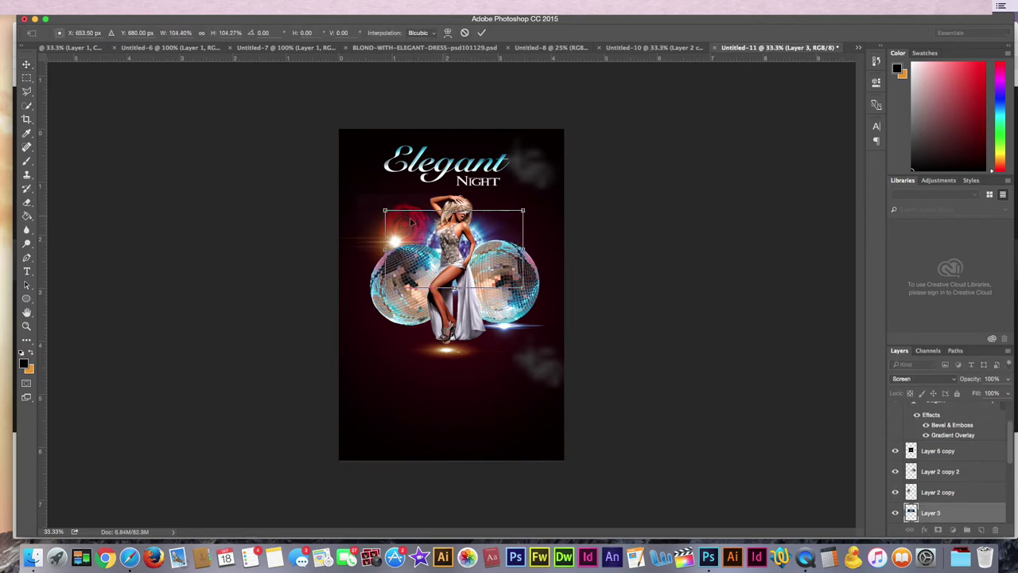
key(Return)
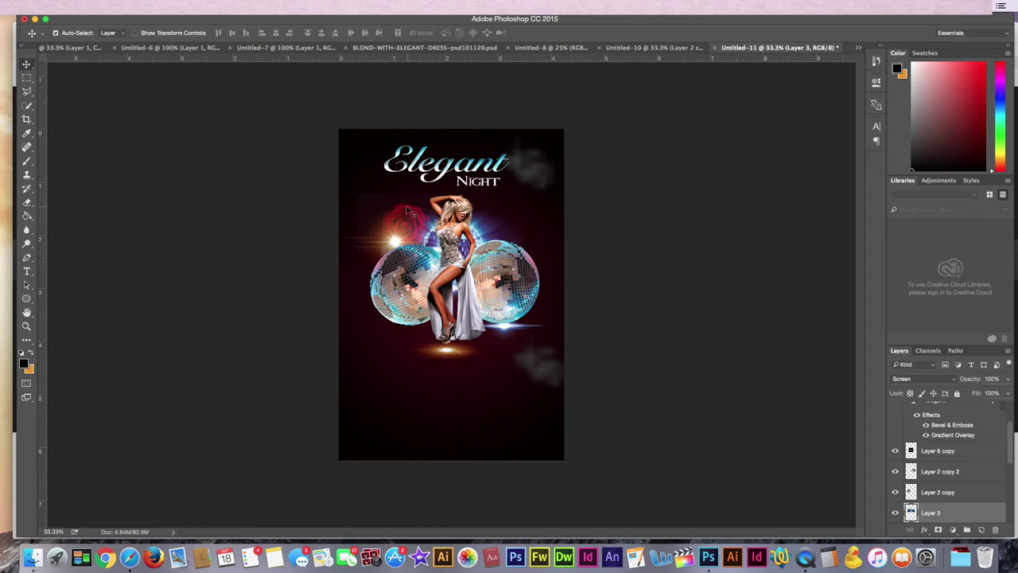
Enlarge the red flare toward the upper left with Free Transform.
click(405, 213)
key(ctrl+t)
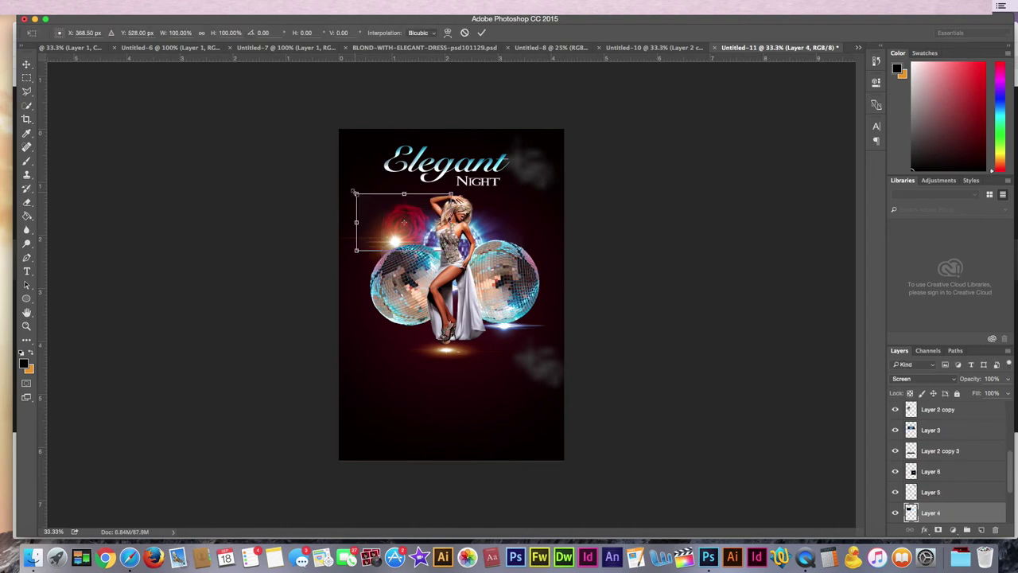
drag(354, 191, 335, 175)
key(Return)
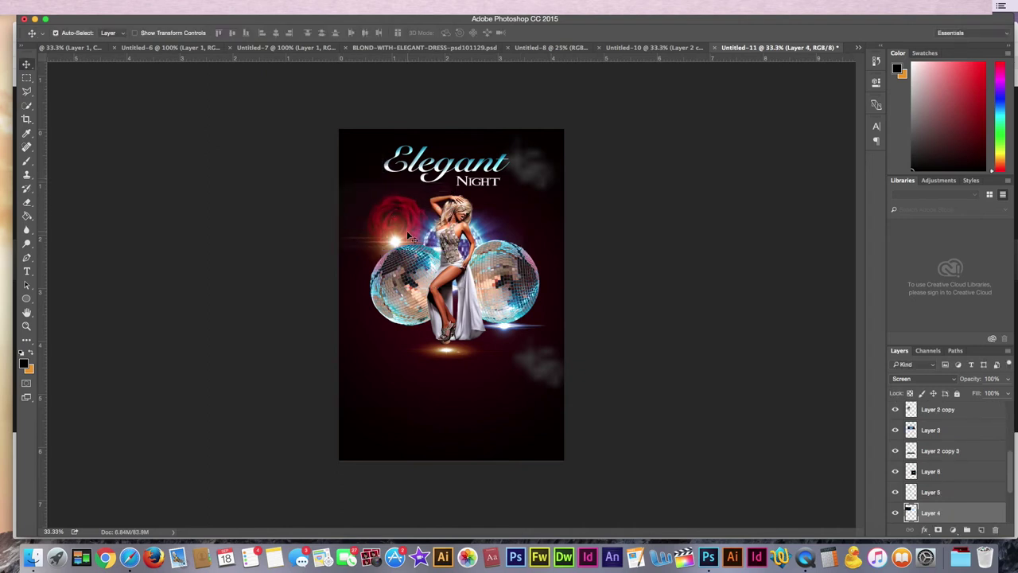
click(410, 217)
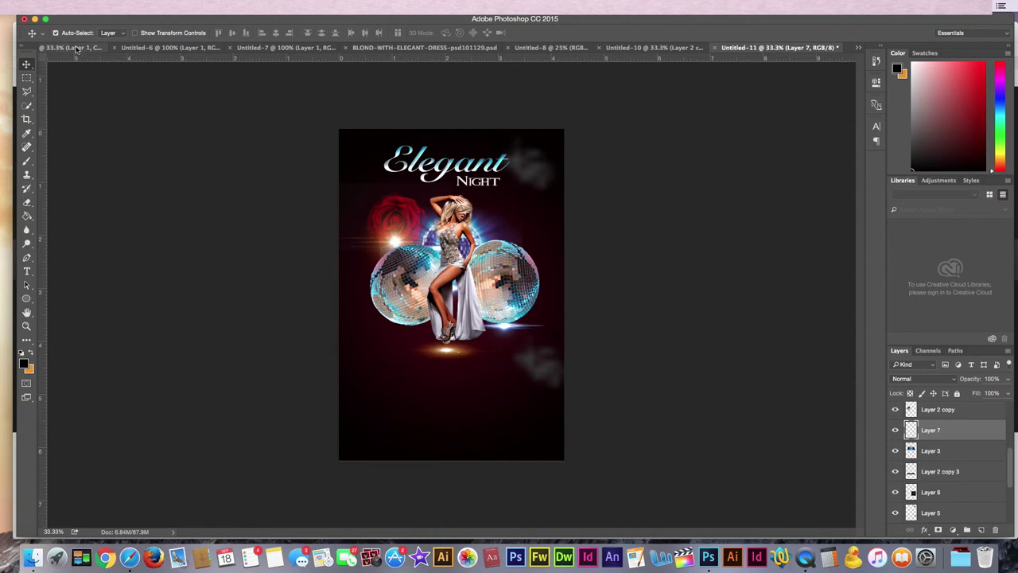
Stamp orange sparkles in the bottom-left corner with the 59 brush preset at 268 px.
click(27, 160)
click(72, 36)
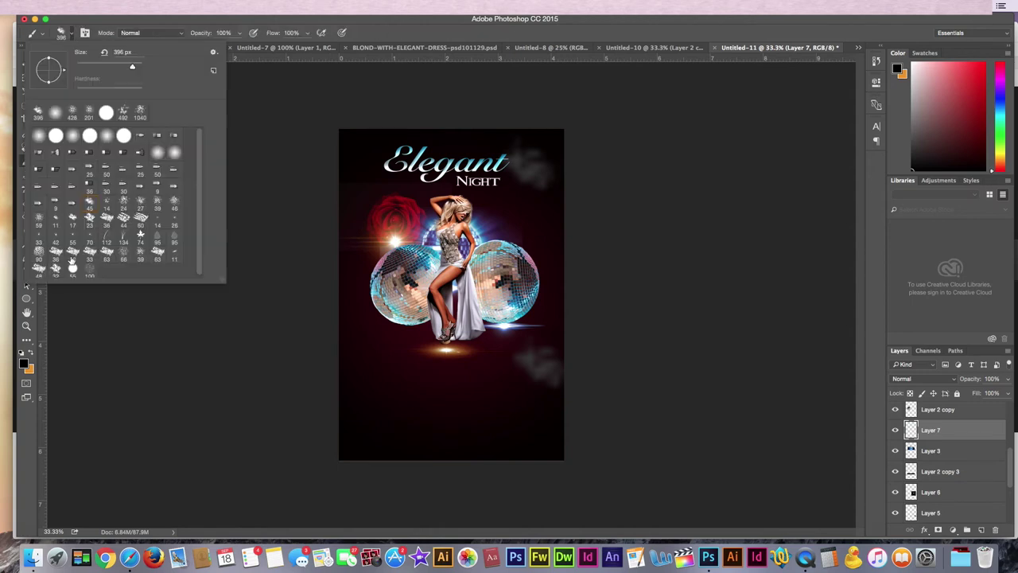
click(39, 217)
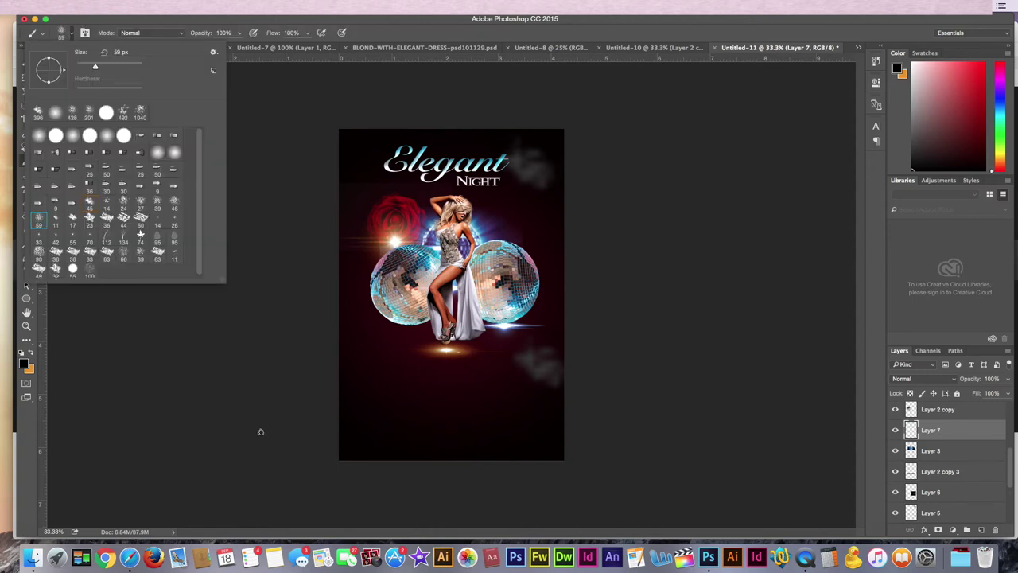
click(130, 67)
key(Return)
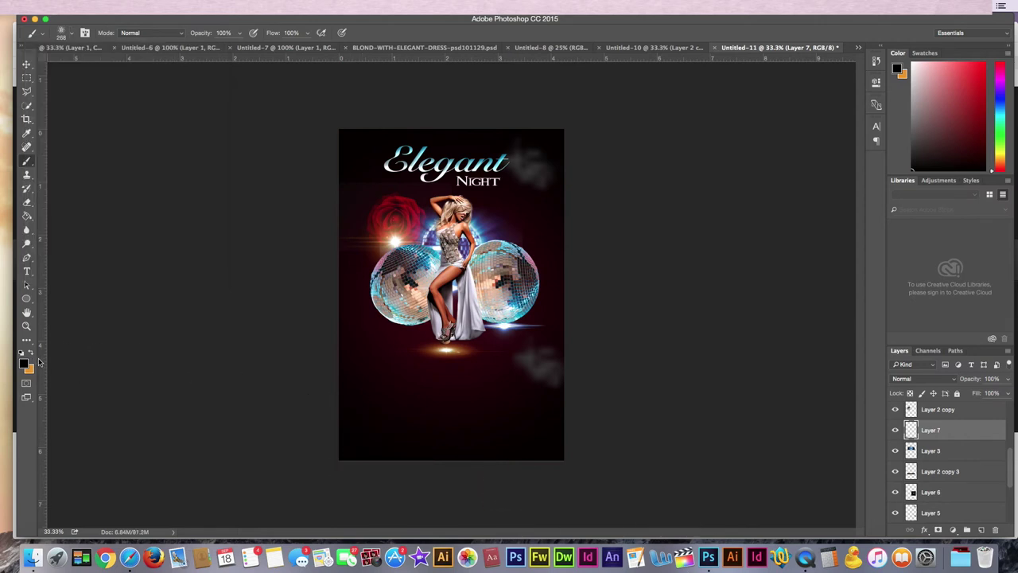
click(31, 353)
click(352, 446)
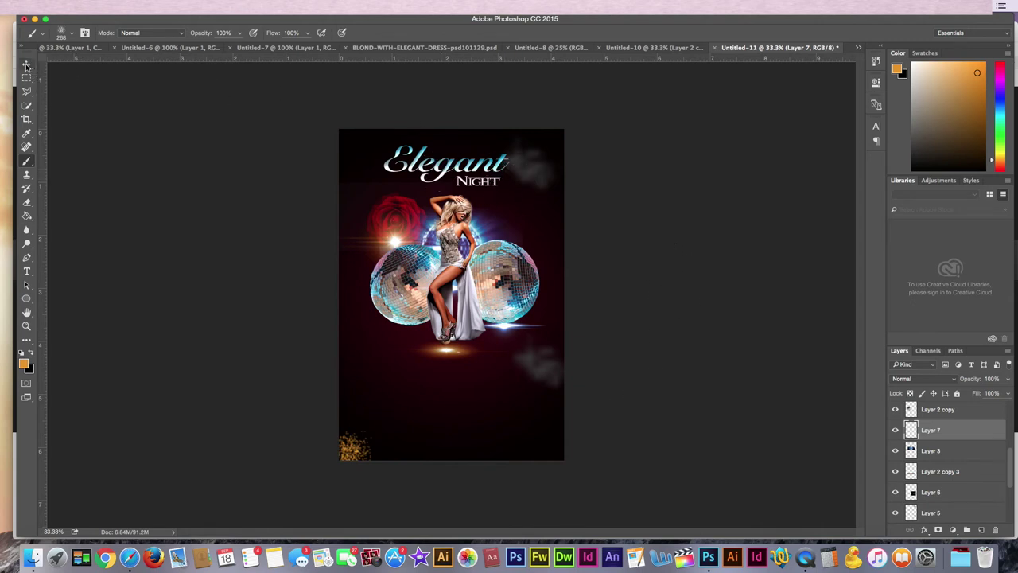
click(26, 65)
Type the 'Music by' caption below the disco balls at 14 pt in near-white.
click(26, 271)
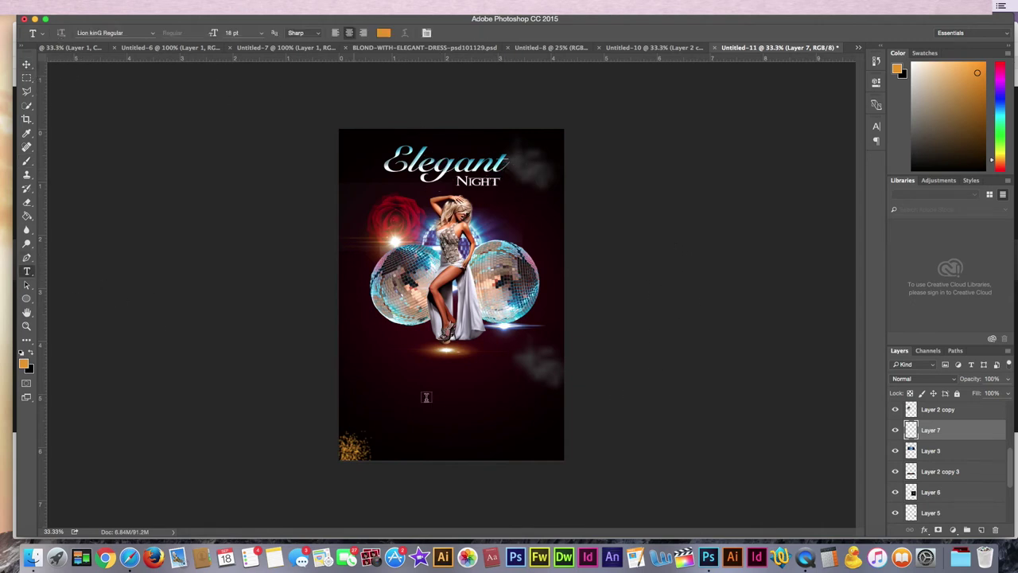
click(423, 384)
text(Mu)
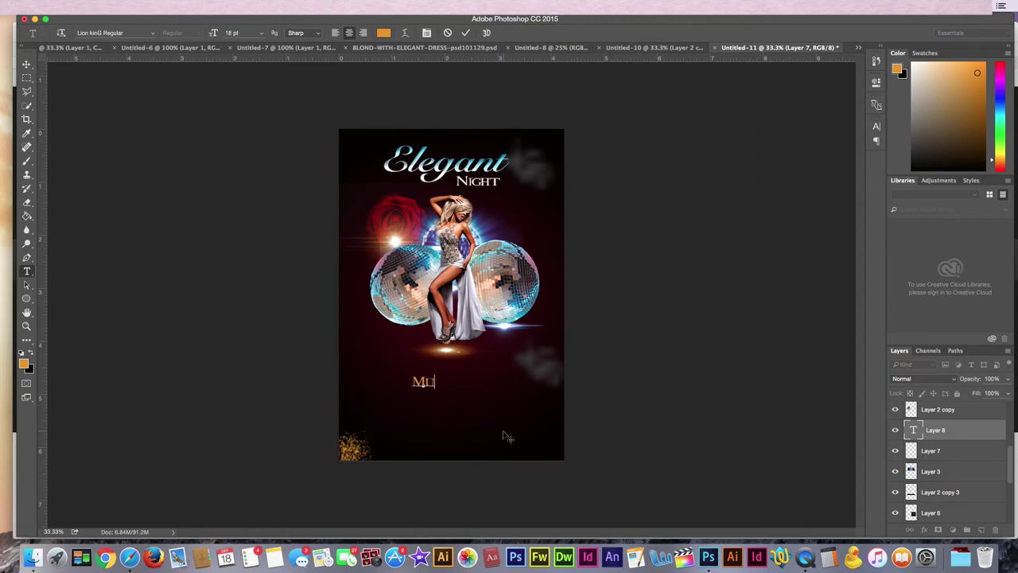
text(si)
text(c)
text(e)
text(Y)
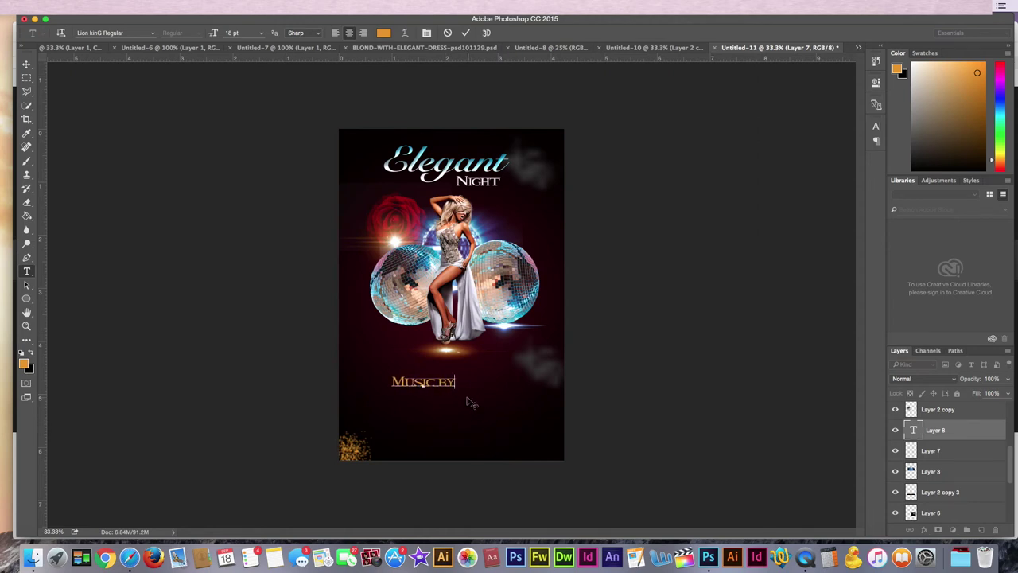
key(super+a)
click(261, 33)
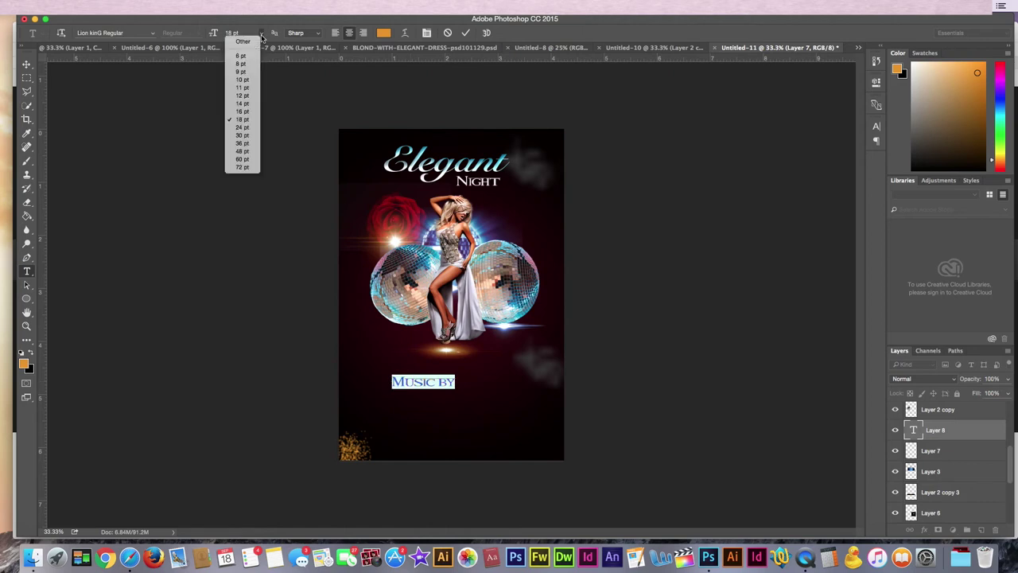
click(243, 102)
click(383, 32)
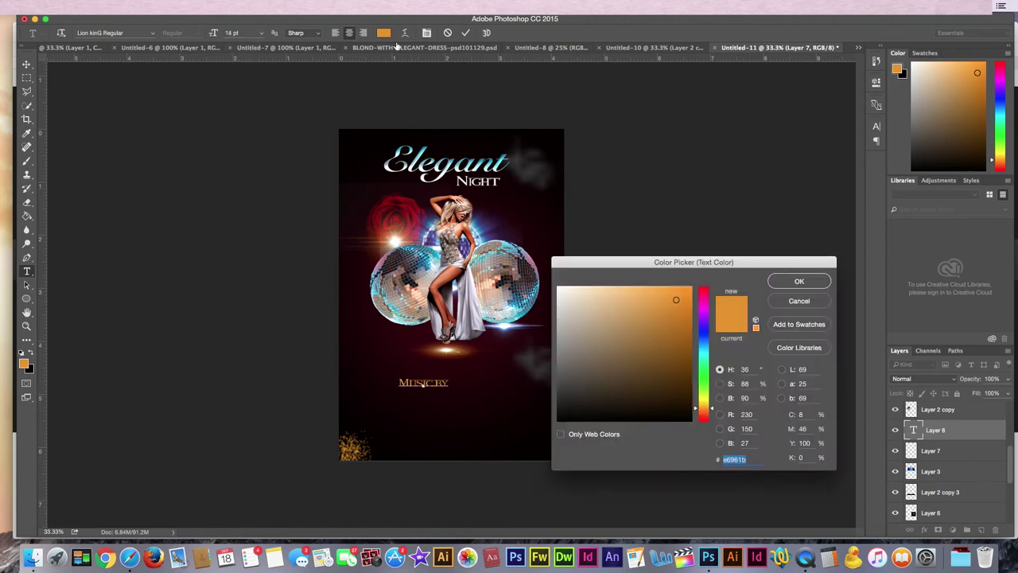
click(564, 292)
click(799, 282)
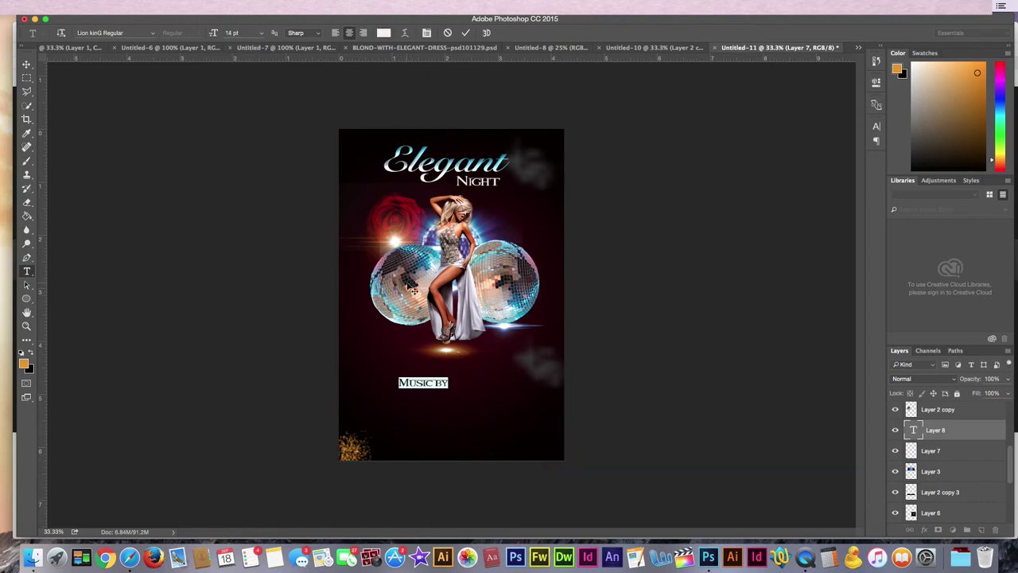
Commit the caption and nudge Music by slightly right and up.
click(27, 63)
key(Right)
key(Right)
key(Right)
key(Right)
key(Right)
key(Right)
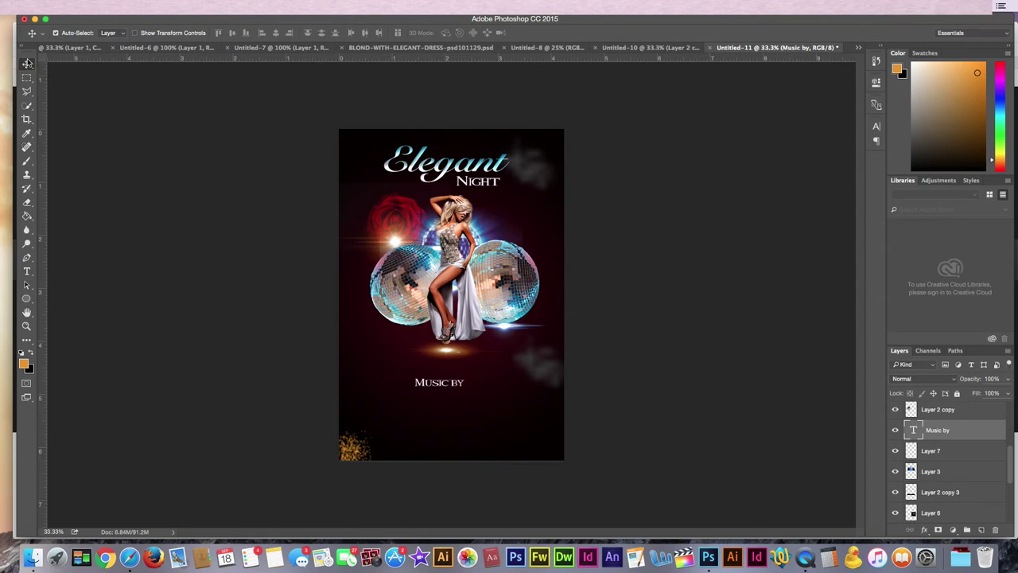
key(Right)
key(Right)
key(Right)
key(Right)
key(Right)
key(Right)
key(Up)
key(Up)
key(Up)
key(Up)
key(Up)
key(Up)
key(Up)
key(Up)
key(Up)
key(Right)
key(Right)
key(Right)
key(Up)
key(Up)
key(Up)
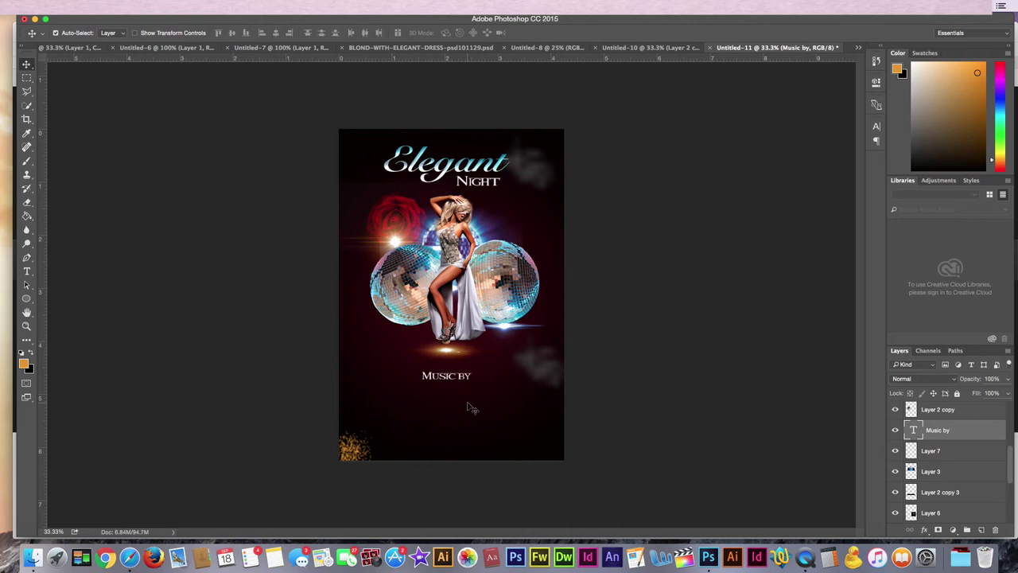
key(Up)
key(Up)
key(Up)
Start a new empty text layer just below Music by.
click(30, 272)
click(462, 380)
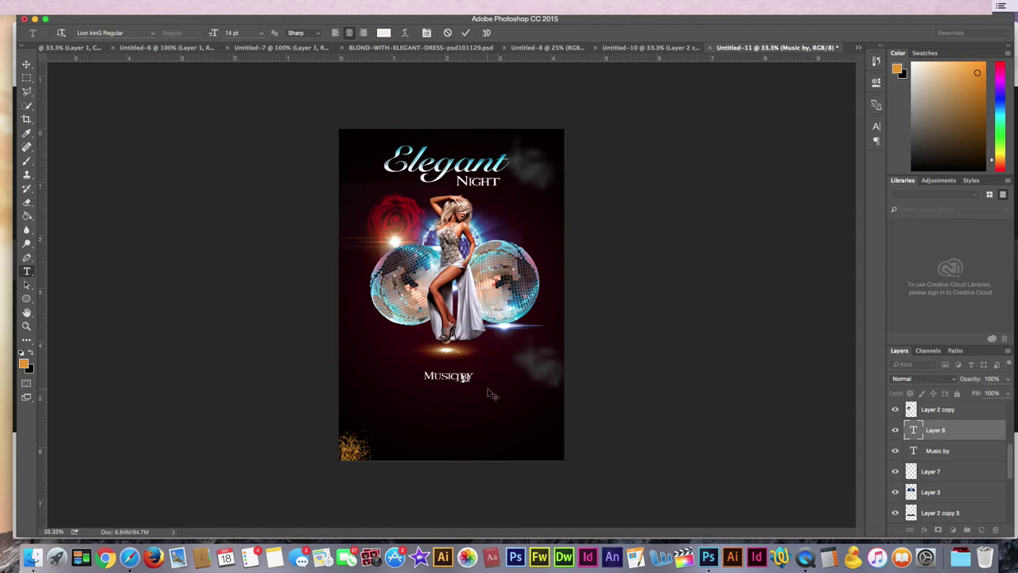
click(26, 64)
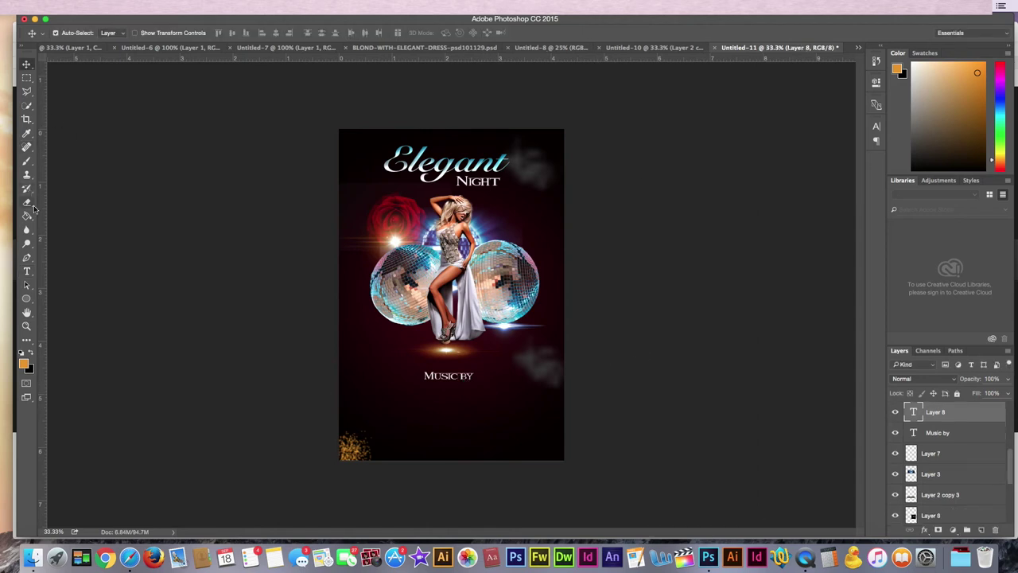
click(27, 273)
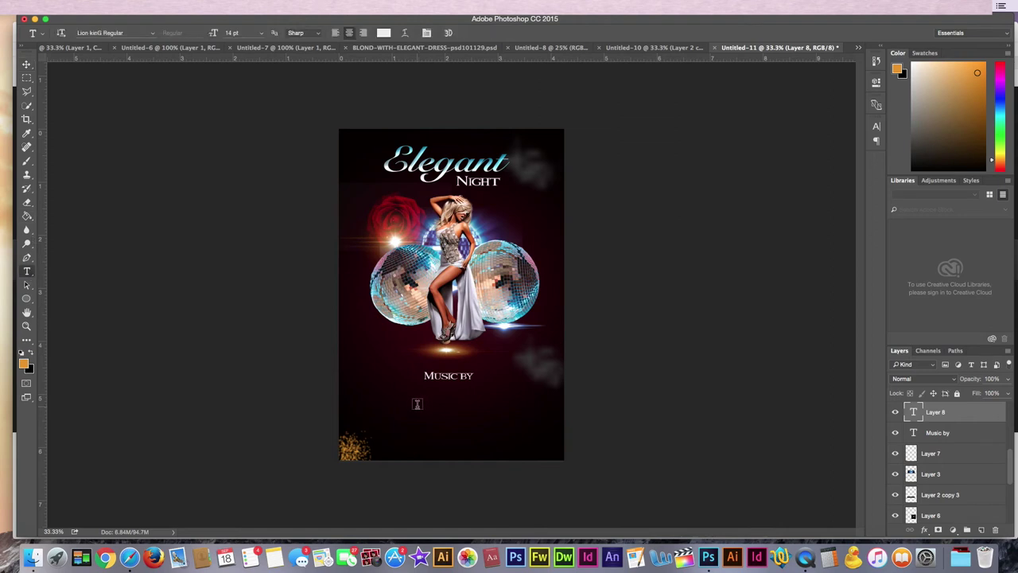
Type 'JAZZY J. | DJ RICKY G' under Music by in Khmer MN Regular at 12 pt.
click(417, 404)
text(D)
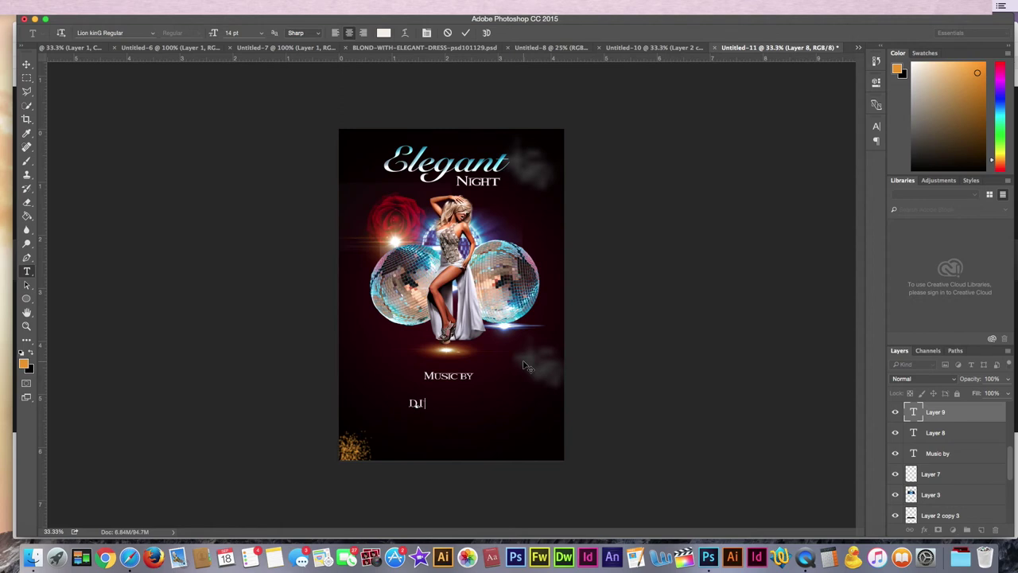
text(JAZZY J)
text(.)
text( | DJ)
text( RICKY)
text( G)
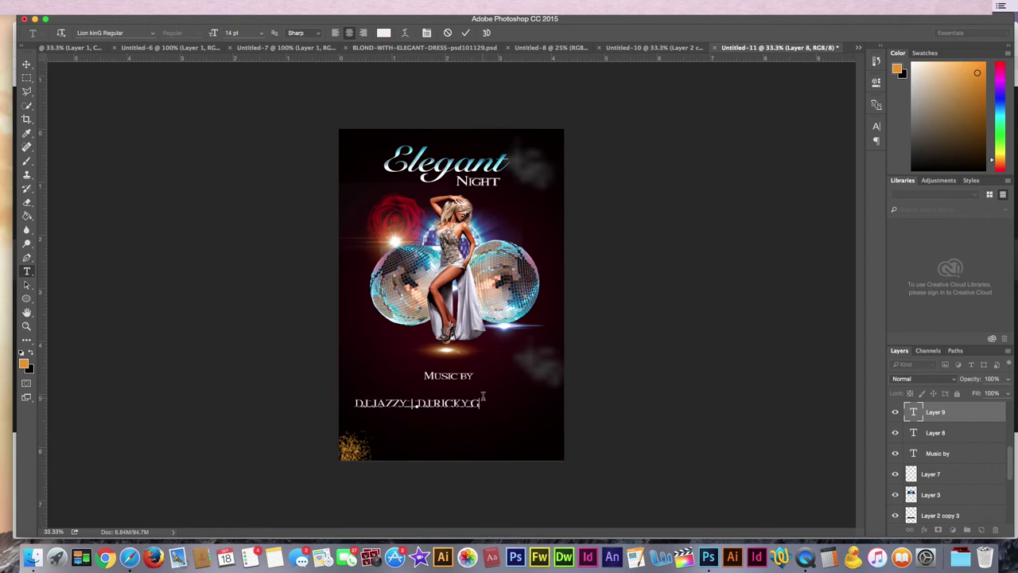
drag(481, 403, 331, 396)
click(153, 35)
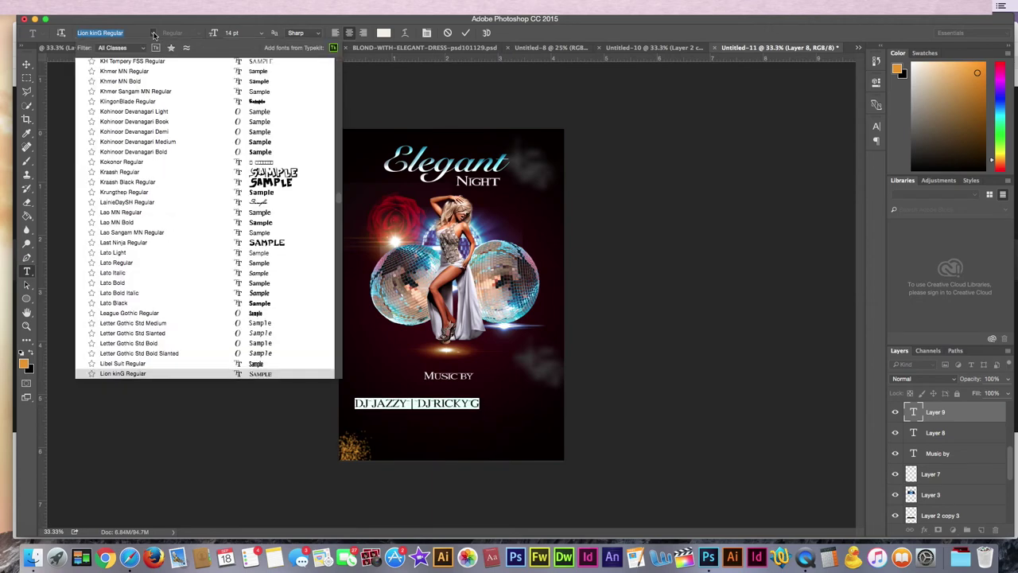
text(KH)
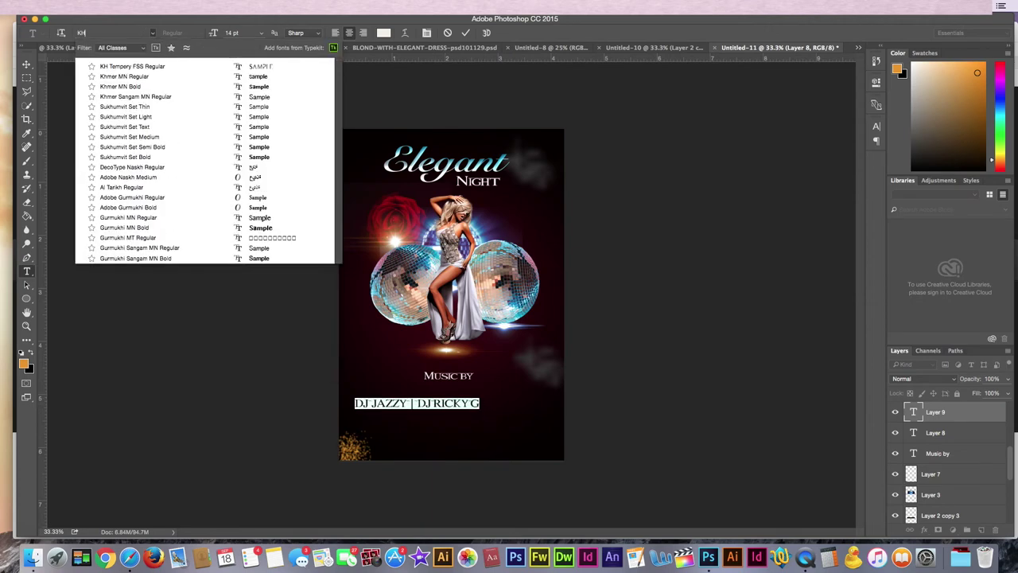
click(125, 76)
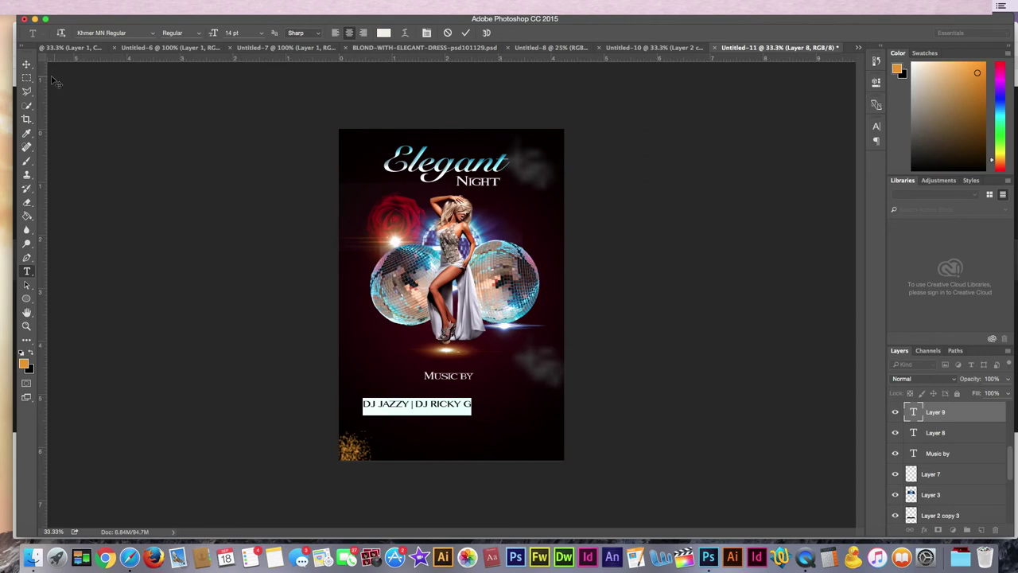
click(262, 35)
click(243, 98)
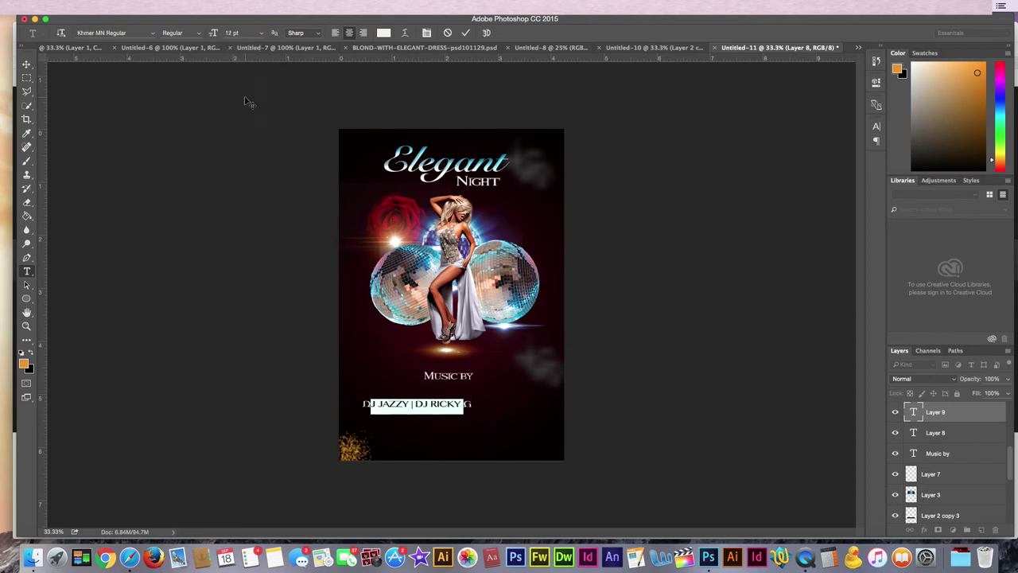
Centre the DJ names line, scale it up slightly, and start a new line beneath.
click(30, 67)
key(shift+Right)
key(shift+Right)
key(shift+Right)
key(shift+Right)
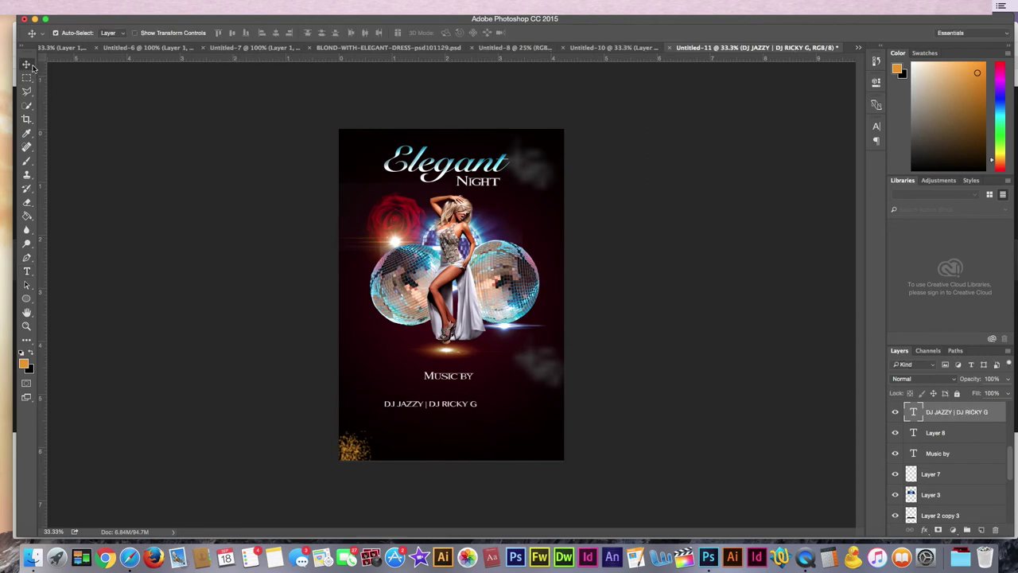
key(shift+Right)
key(shift+Right)
key(shift+Right)
key(shift+Right)
key(shift+Up)
key(shift+Up)
key(shift+Up)
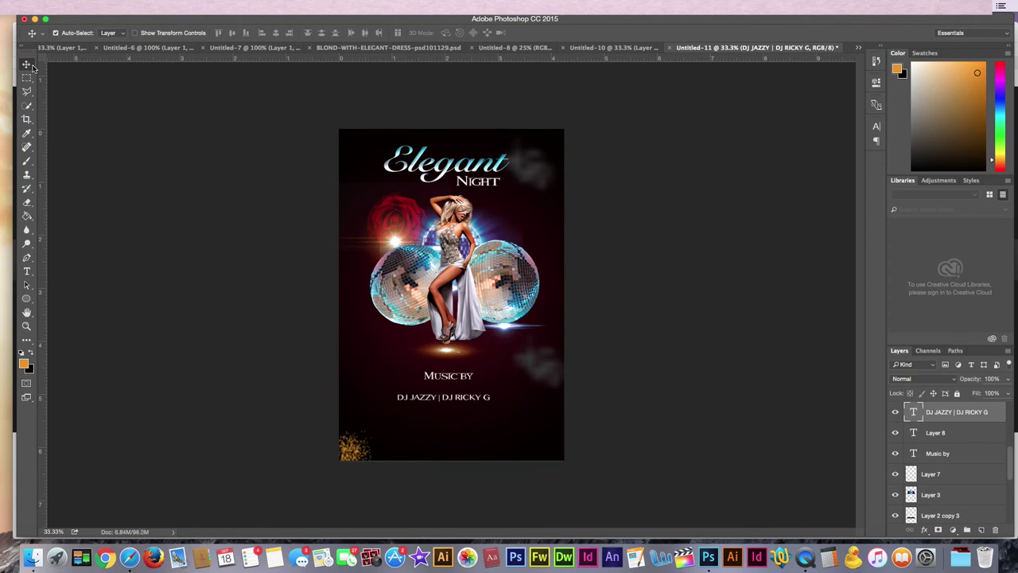
key(shift+Up)
key(shift+Up)
key(Right)
key(Right)
key(Right)
key(Right)
key(Right)
key(Right)
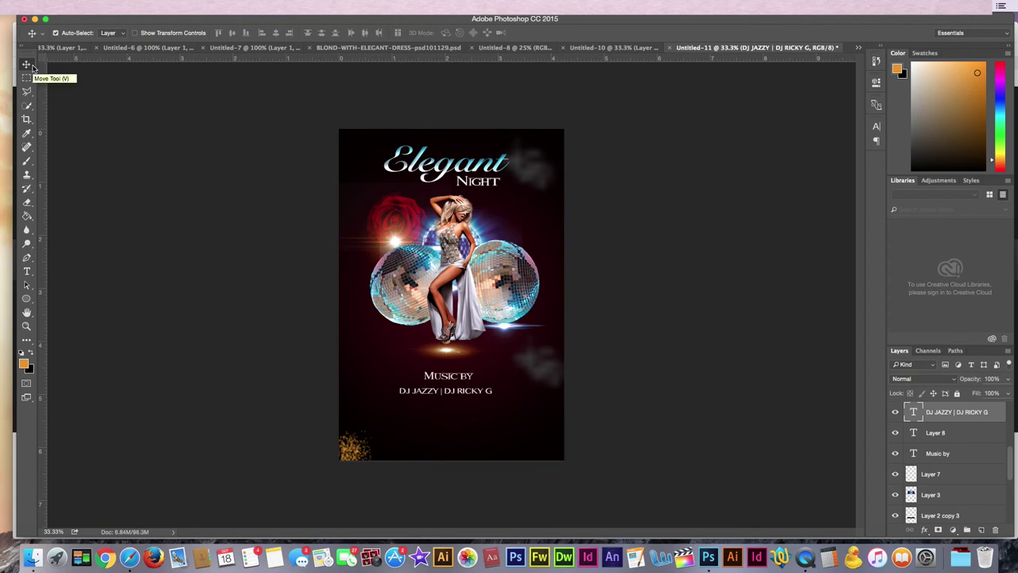
key(ctrl+t)
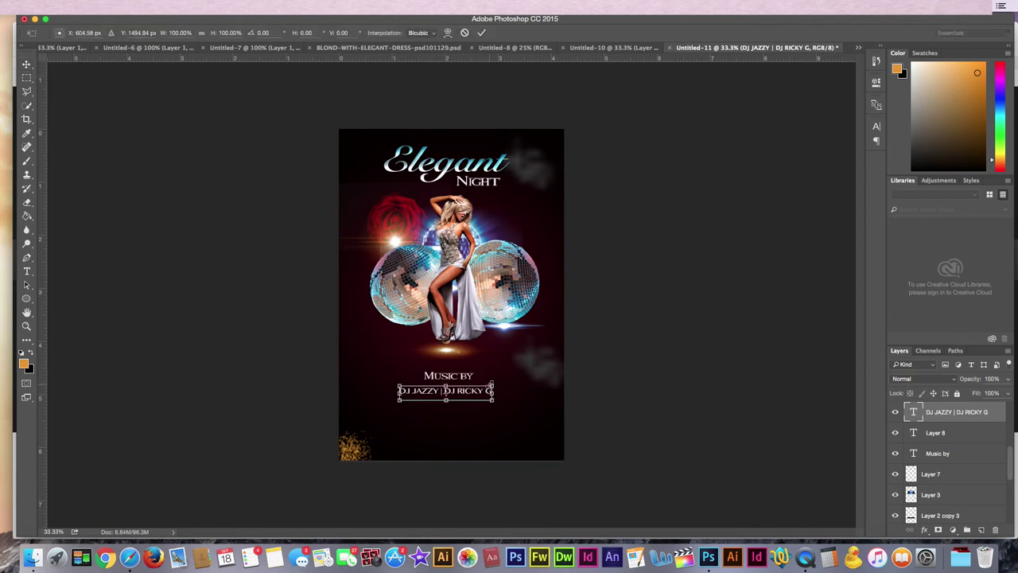
drag(494, 384, 501, 380)
key(Return)
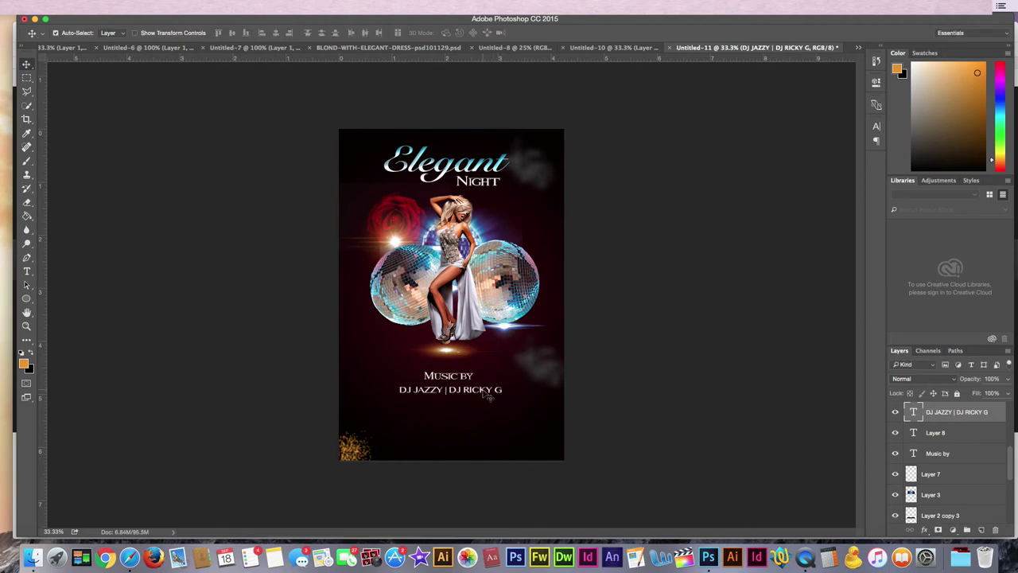
key(Left)
key(Left)
key(Left)
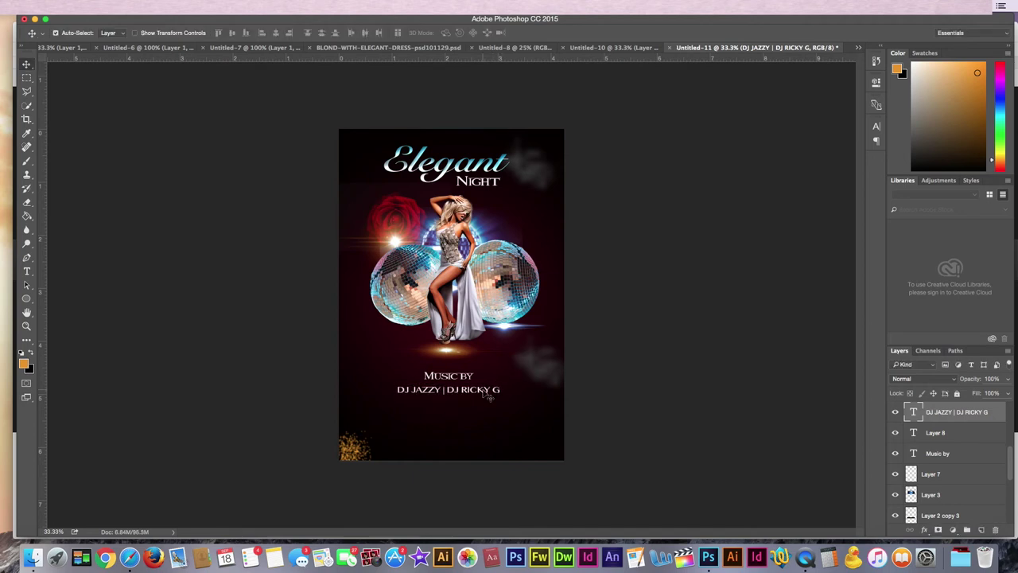
click(26, 271)
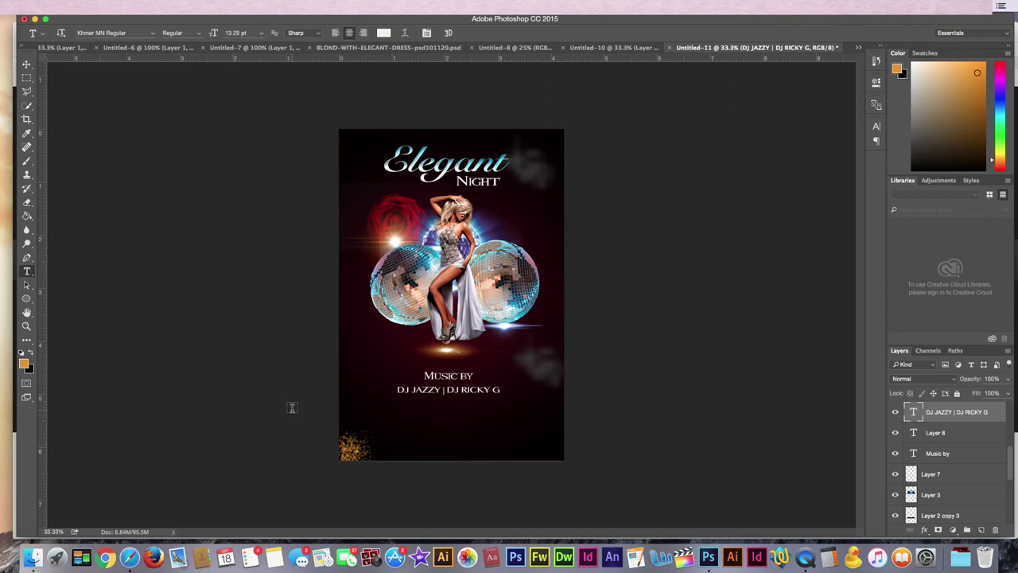
click(399, 403)
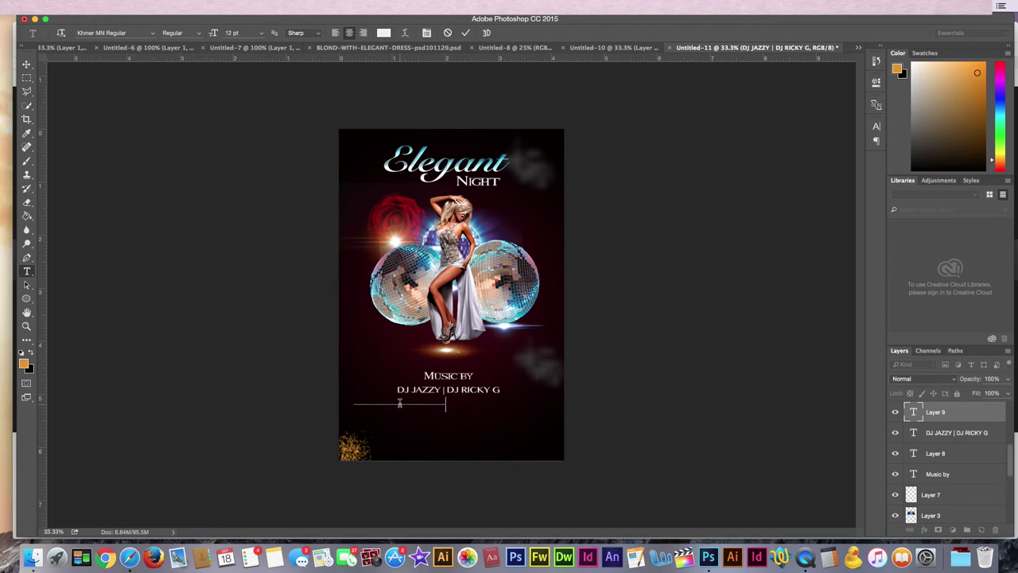
Nudge the dashed divider up under the DJ names, lengthen it, and start a line below.
click(27, 64)
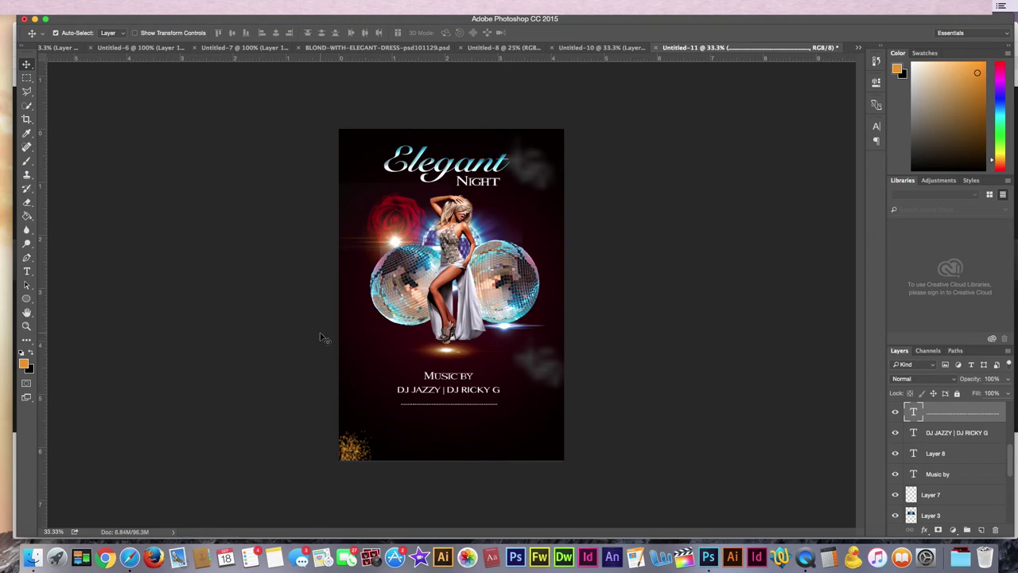
key(Up)
key(Up)
key(Up)
key(Up)
key(Up)
key(Up)
key(Up)
key(Up)
key(Up)
click(26, 270)
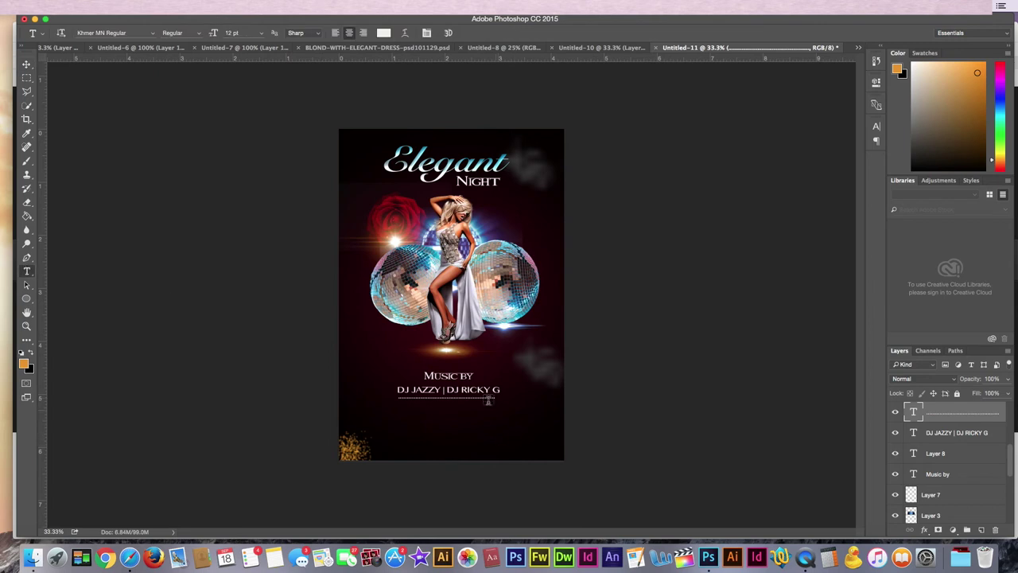
click(481, 400)
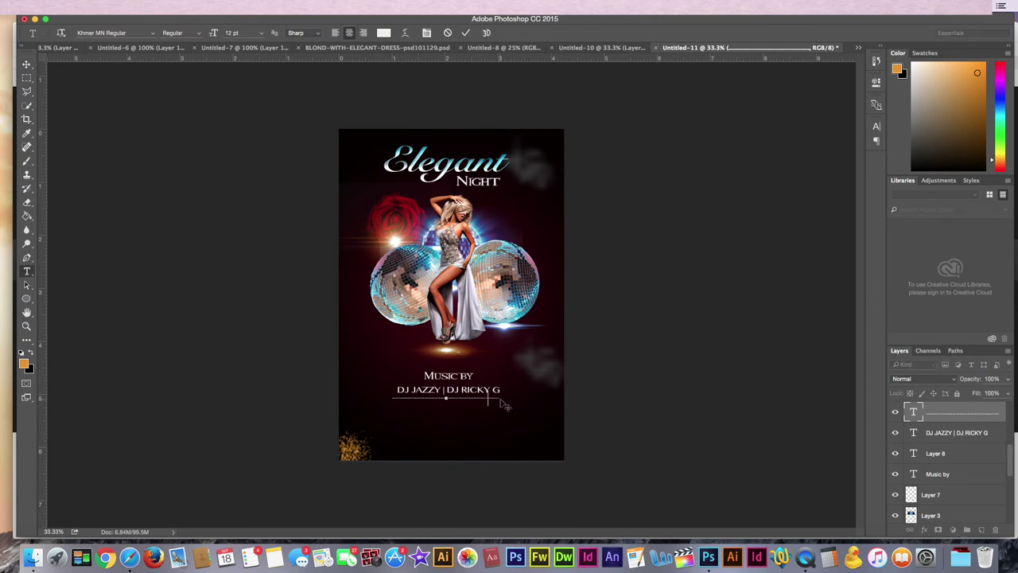
click(27, 67)
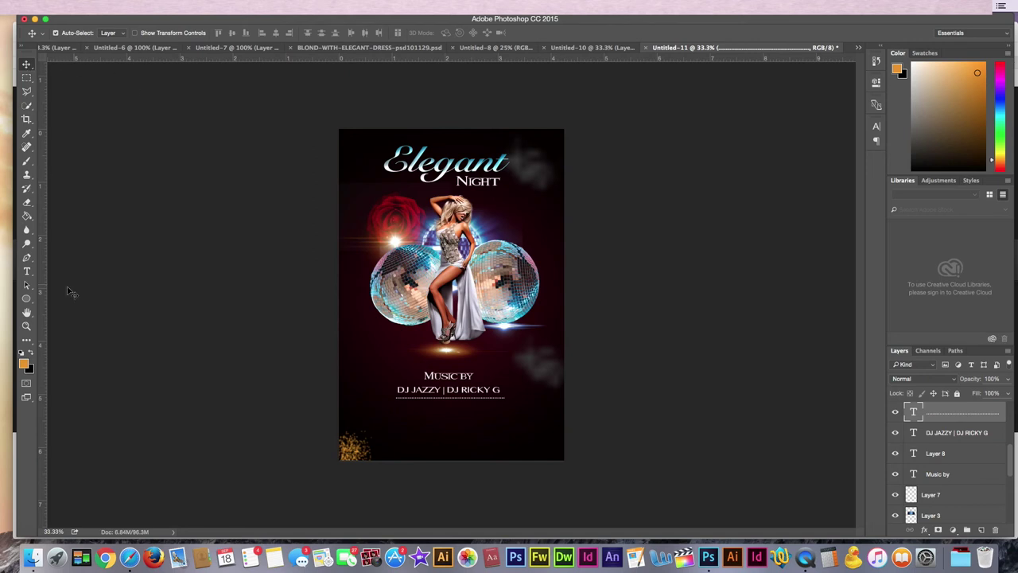
click(26, 270)
click(403, 422)
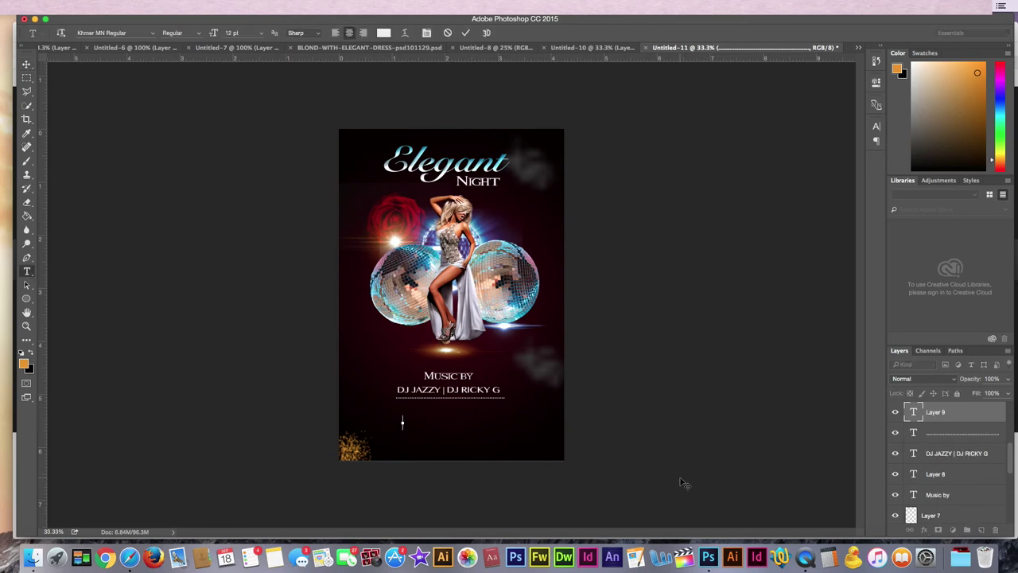
Enter 'Door opens @ 10pm Entrance $30 | Age 21' and centre it under the divider.
text(Door)
text( opens)
text( @ 10p)
text(m |)
text( Entrance)
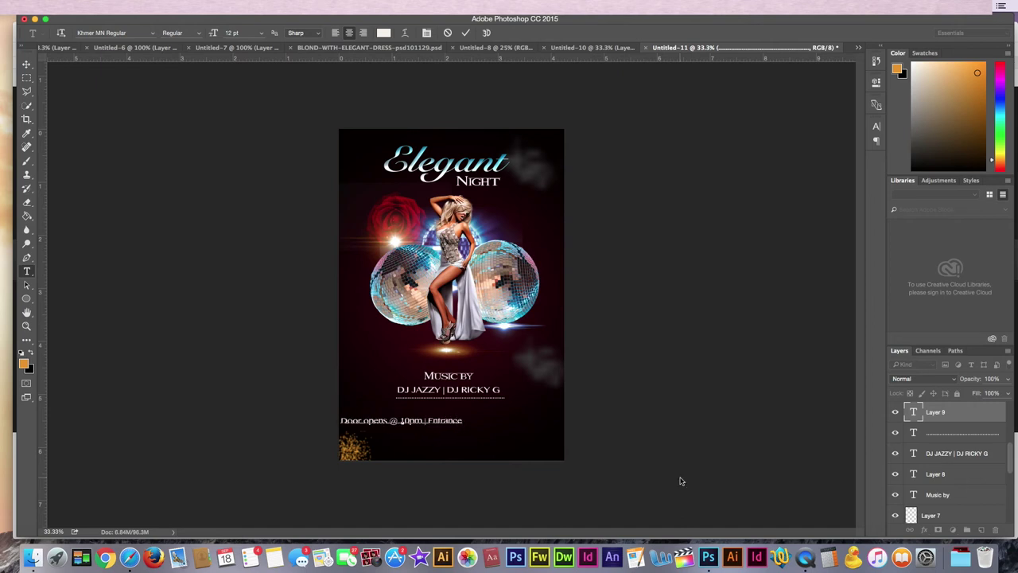
text( $30)
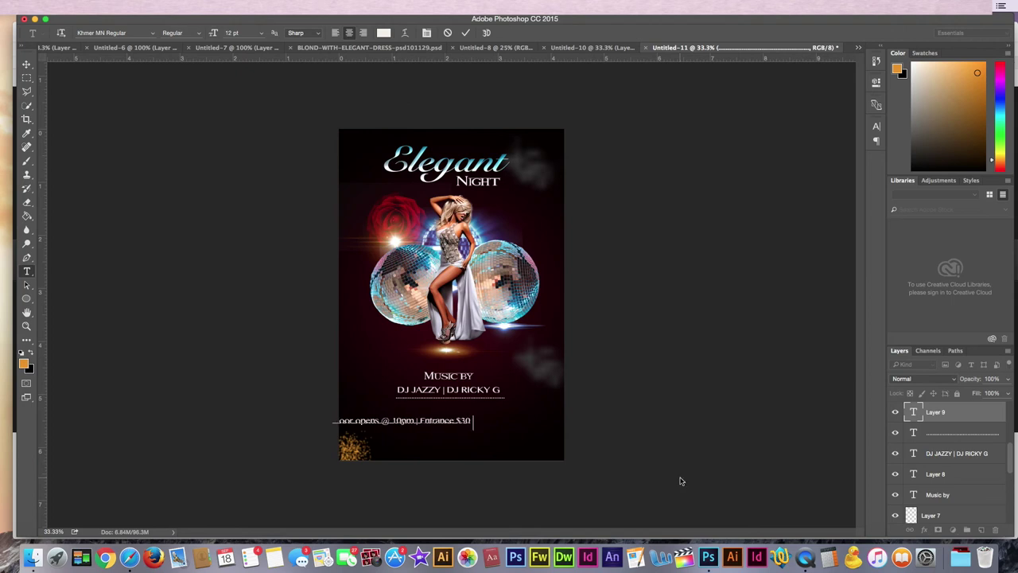
text( | A)
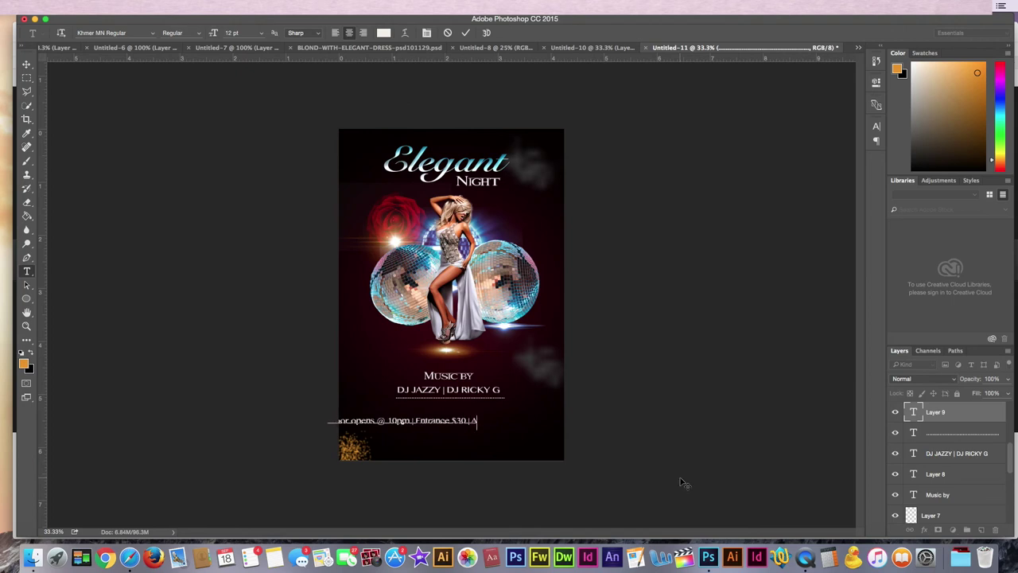
text(ge 21)
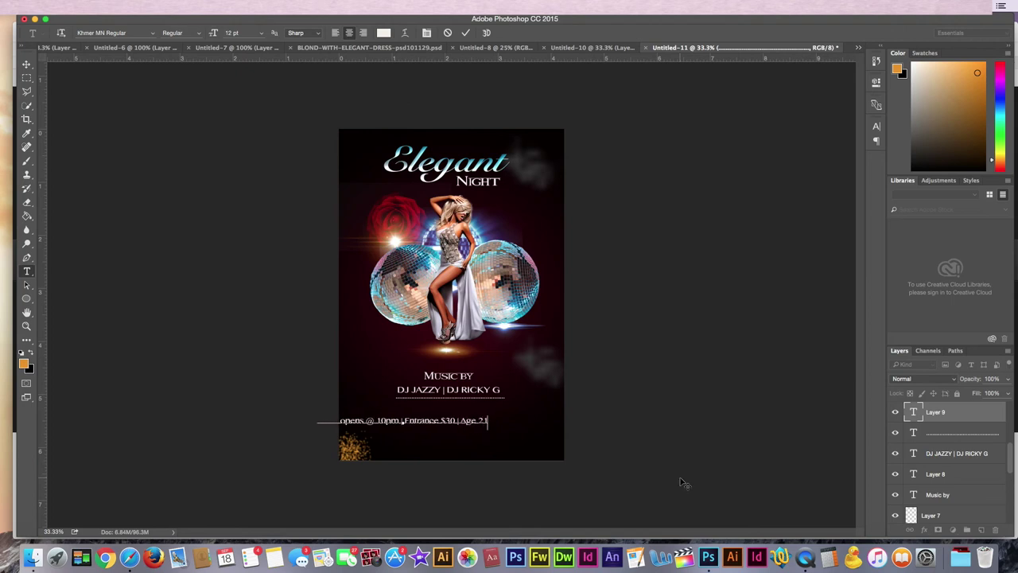
click(27, 65)
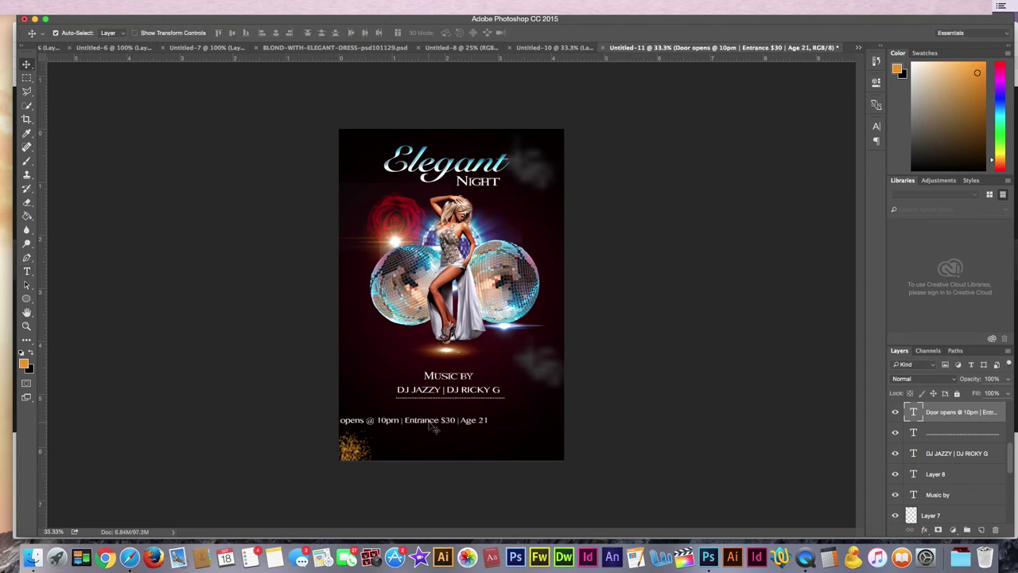
drag(433, 428, 474, 412)
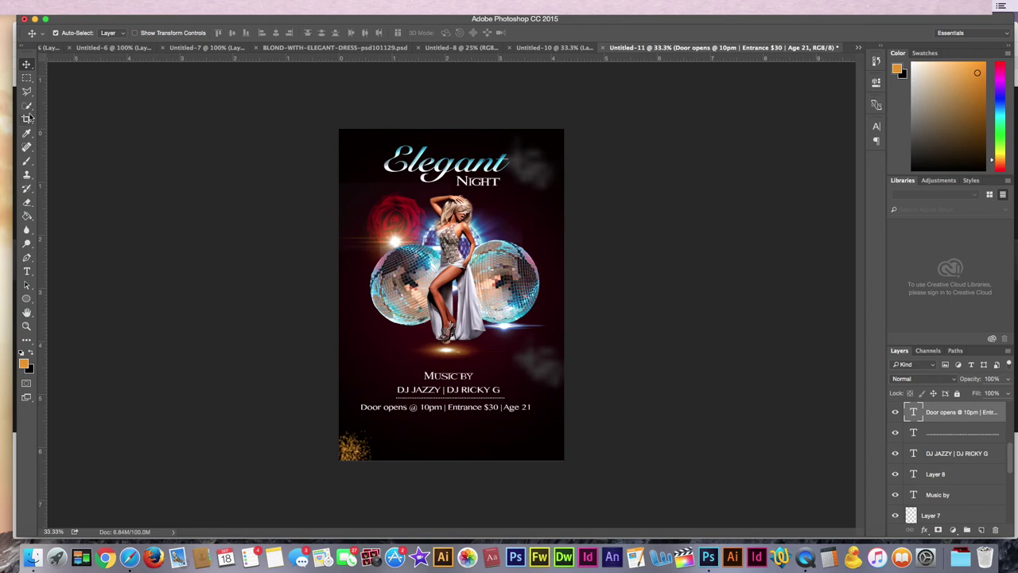
click(26, 271)
Type the venue name near the poster bottom and set it to 18 pt.
click(409, 437)
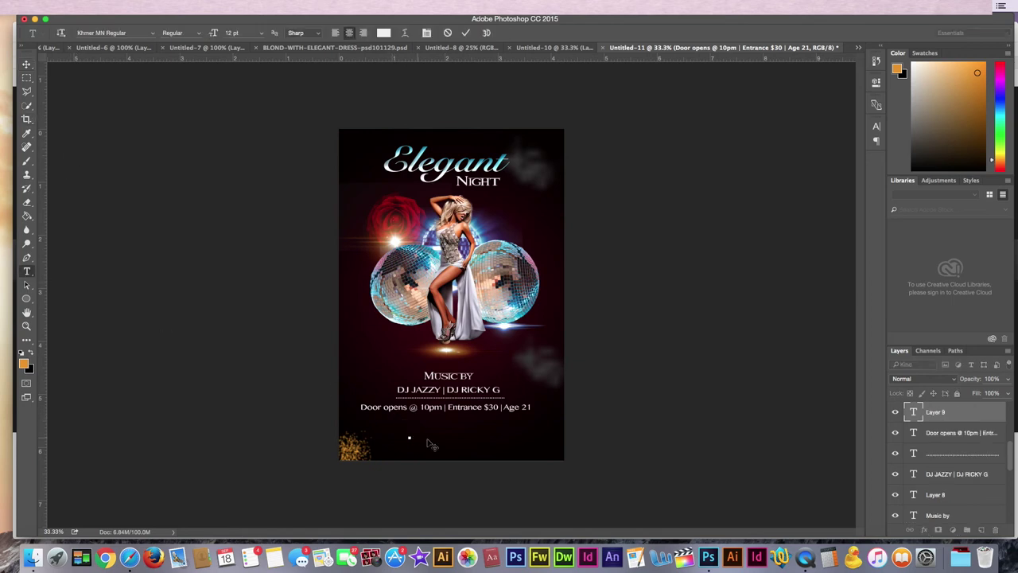
text(SC)
text(lub Dil)
text(ace)
key(super+a)
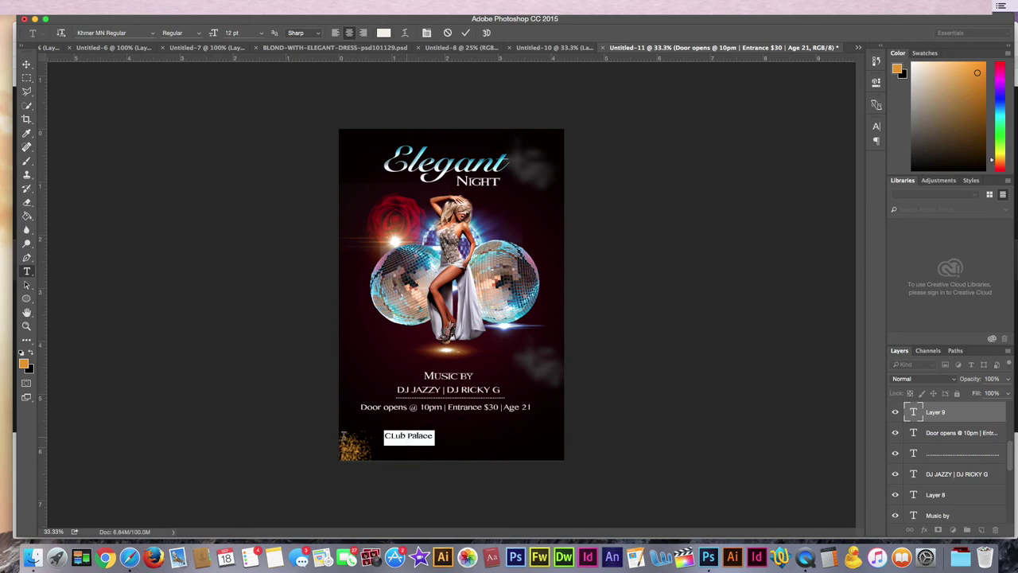
click(262, 38)
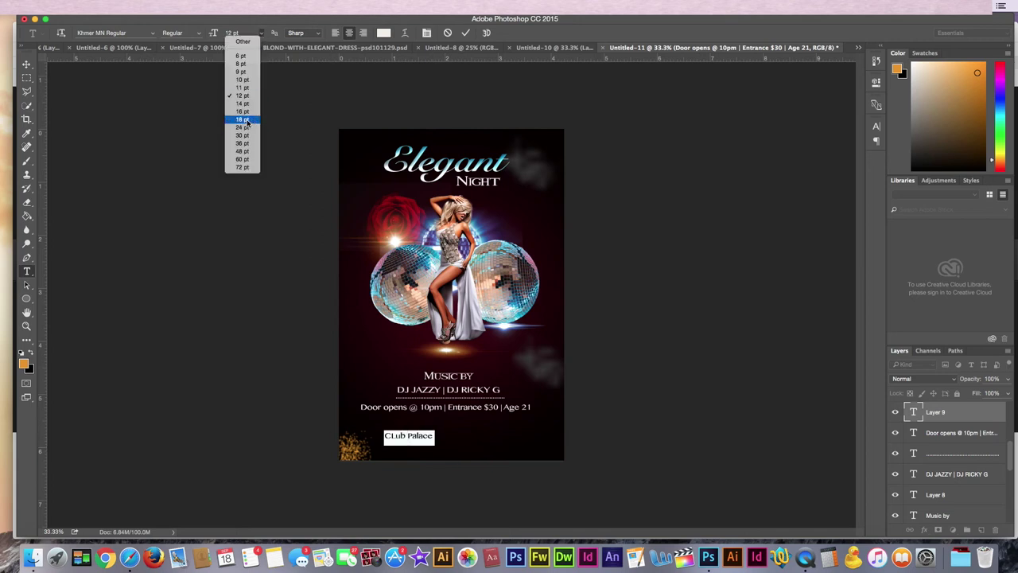
click(249, 120)
Set the venue name to Lion kinG Regular at 20 pt and centre it.
click(131, 33)
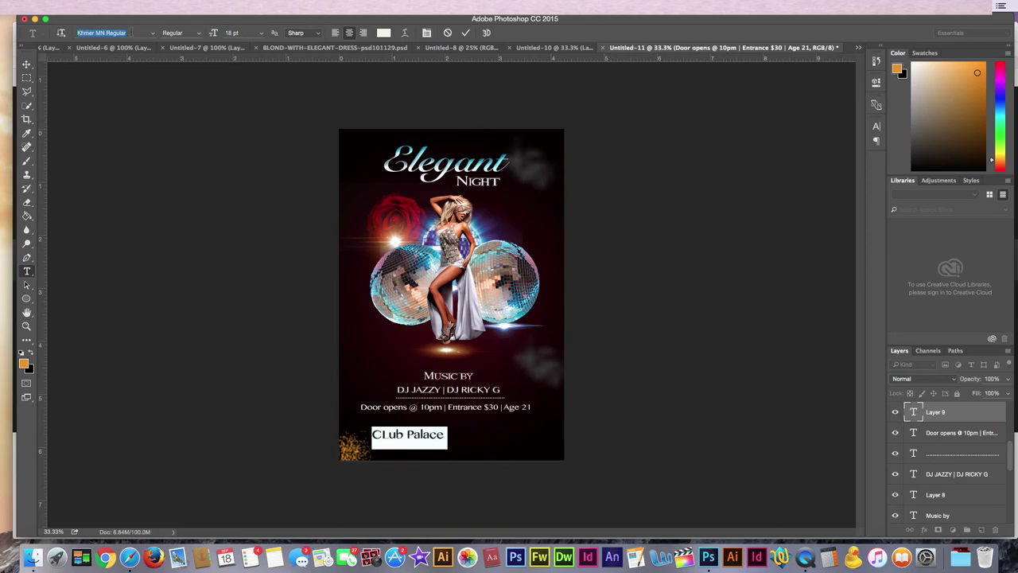
text(lio)
click(136, 67)
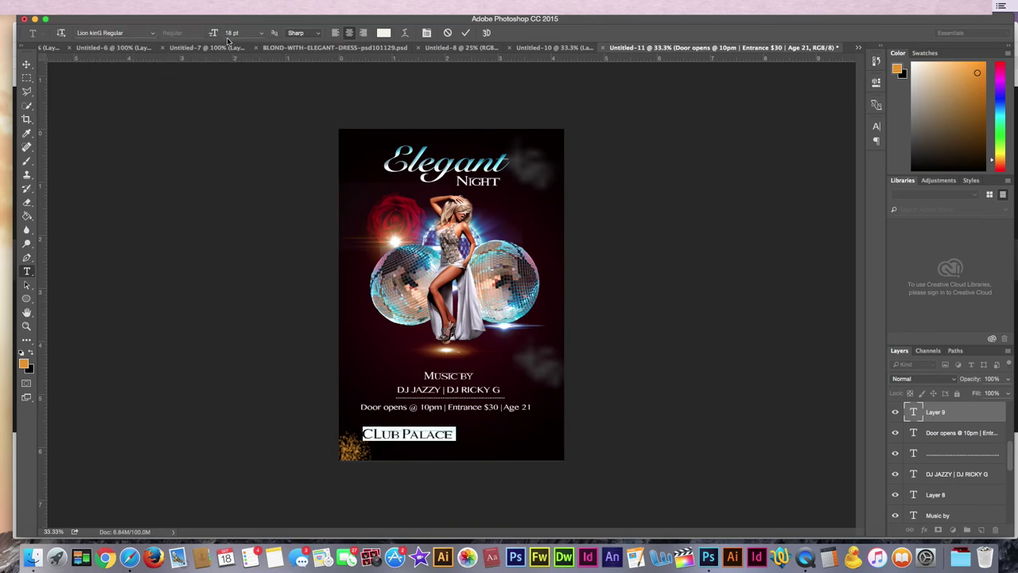
click(262, 38)
click(242, 128)
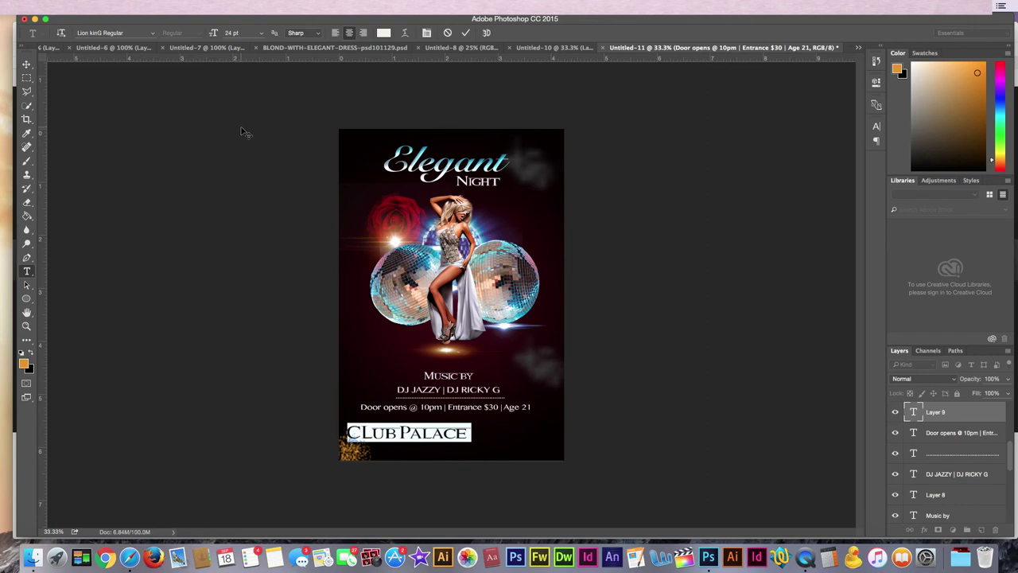
text(20)
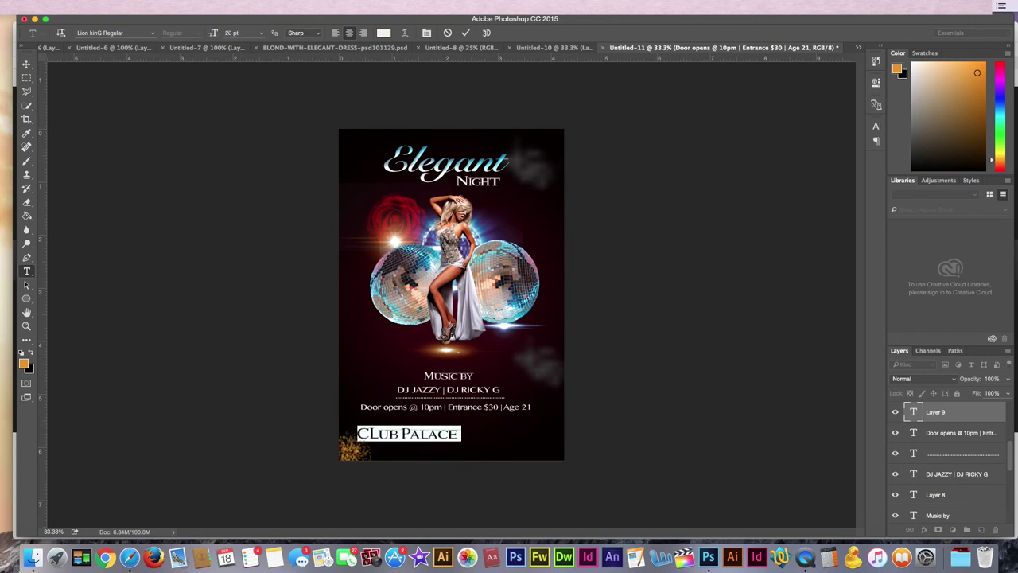
click(27, 64)
drag(409, 441, 448, 439)
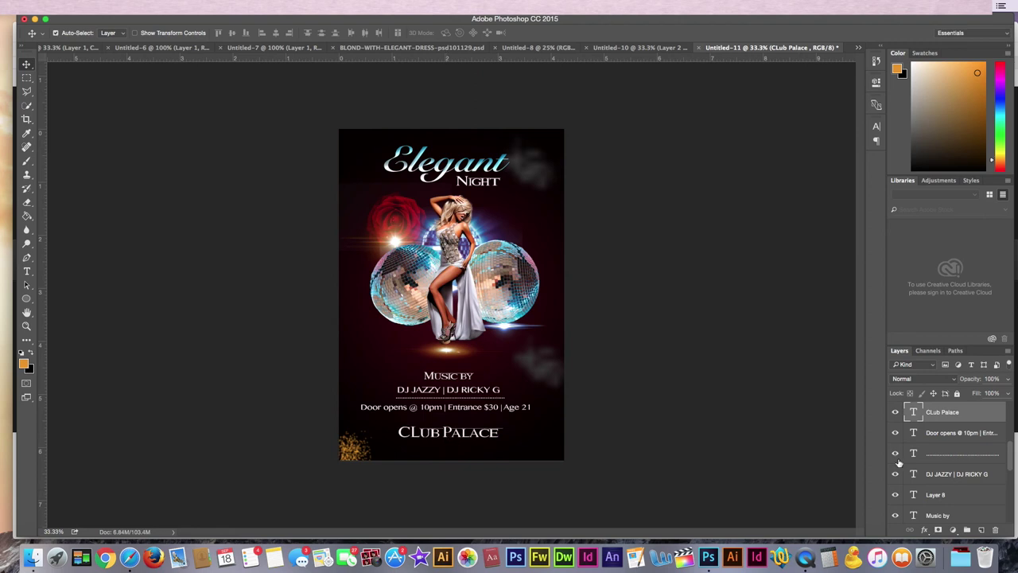
Add an orange preset Gradient Overlay layer style to the Club Palace text.
click(925, 531)
click(947, 483)
click(803, 83)
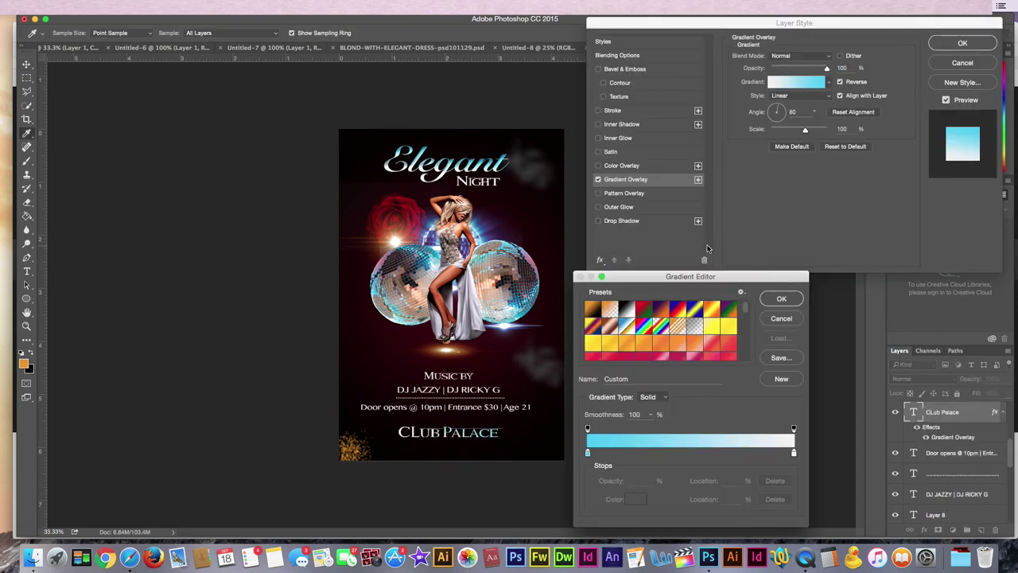
click(652, 345)
click(629, 342)
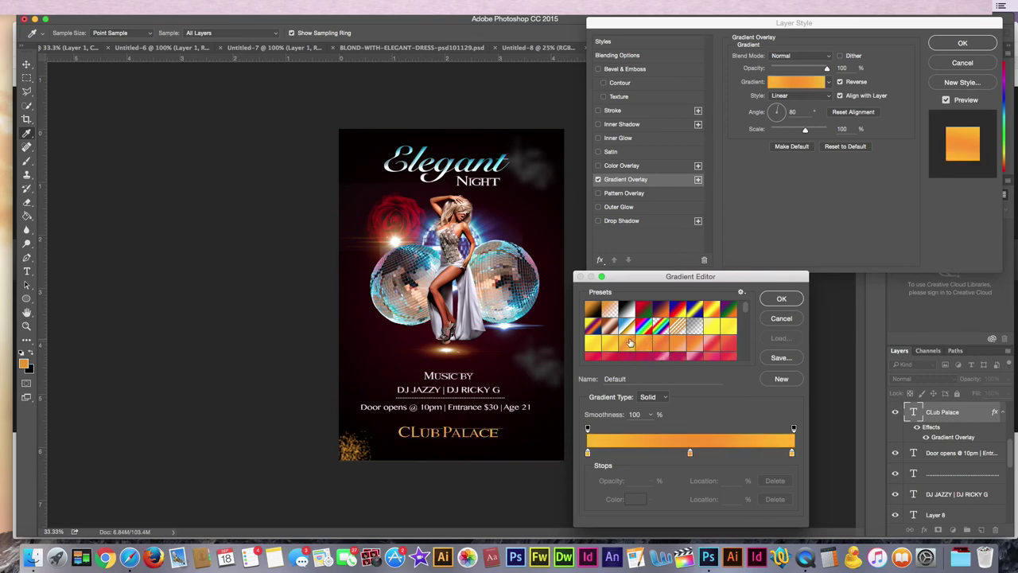
click(610, 345)
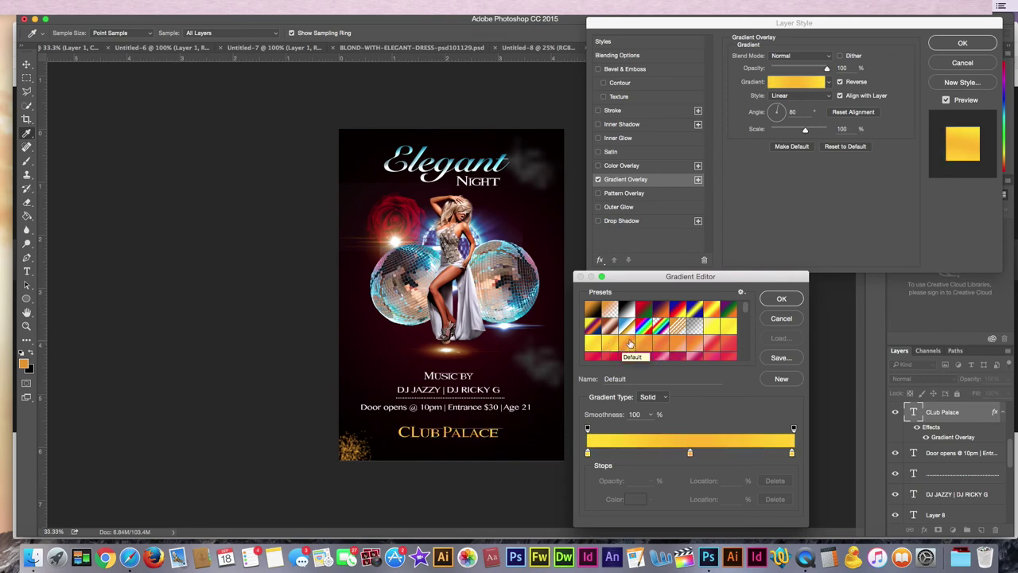
click(630, 344)
click(781, 300)
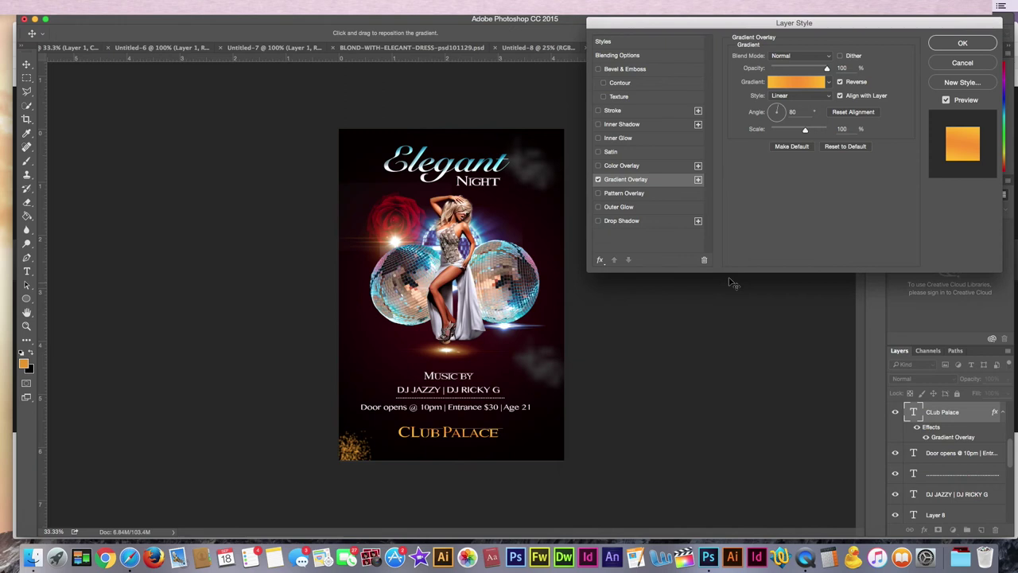
Add a Drop Shadow with 12 px distance and apply the effects.
click(598, 220)
drag(778, 105, 776, 105)
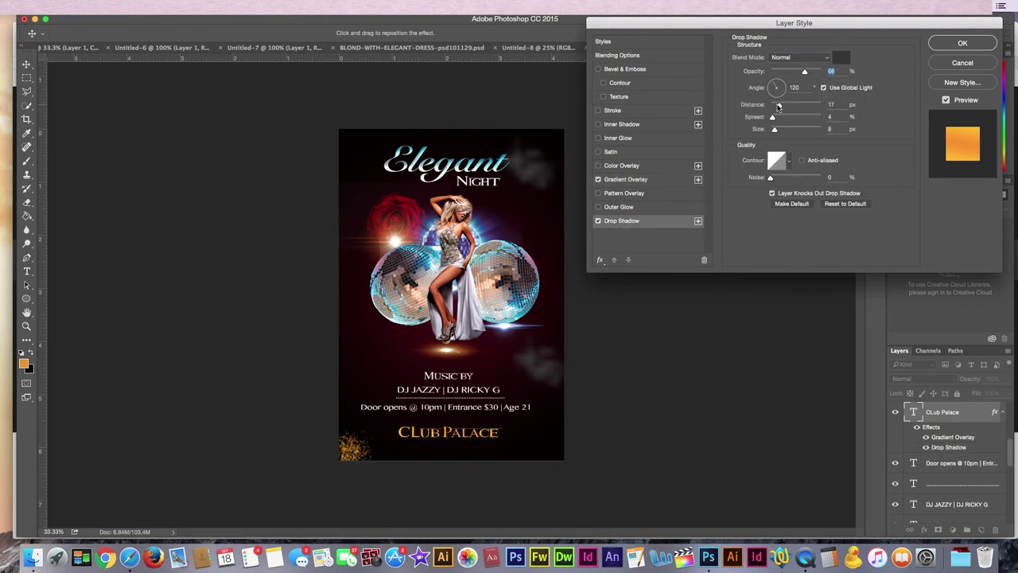
click(954, 46)
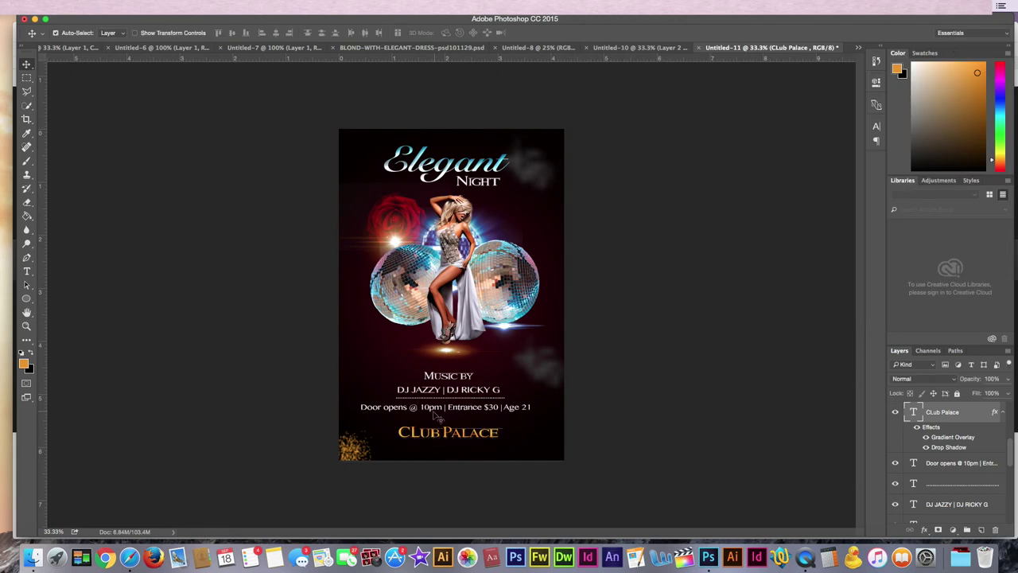
Type the venue's street address below Club Palace at 12 pt, adding a missing comma.
click(26, 271)
click(412, 450)
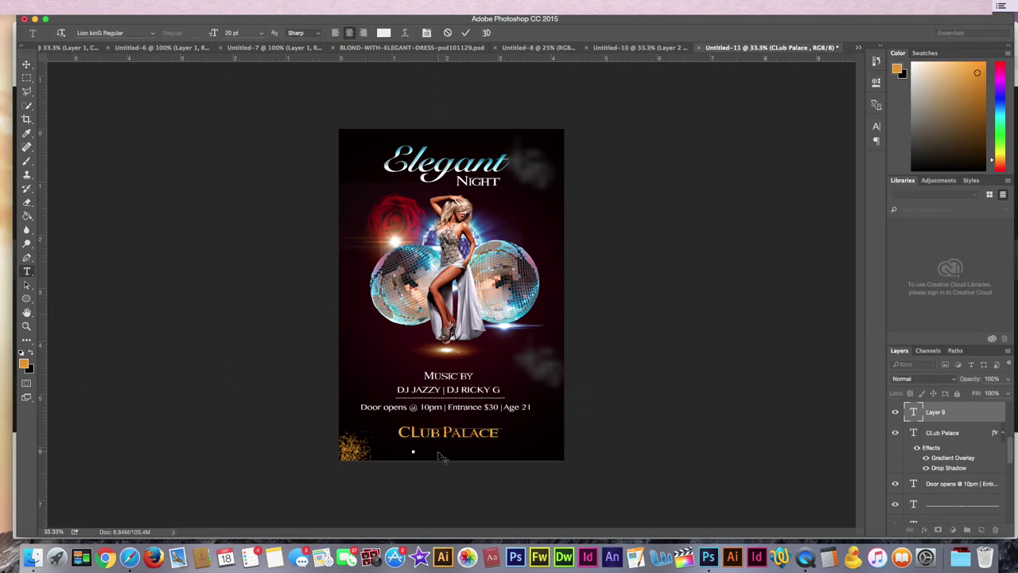
text(46)
text( Ma)
text(in str)
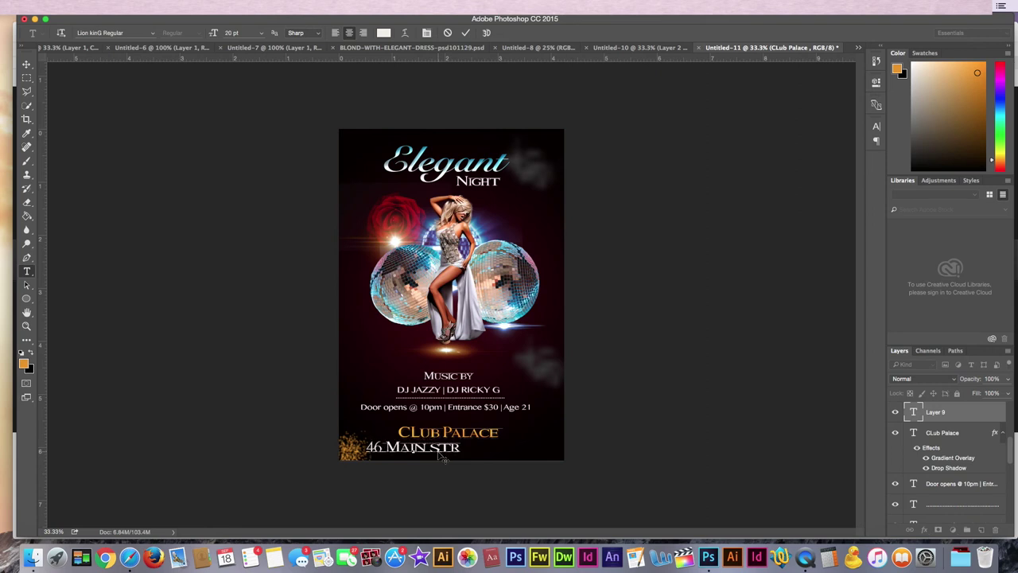
text(eet)
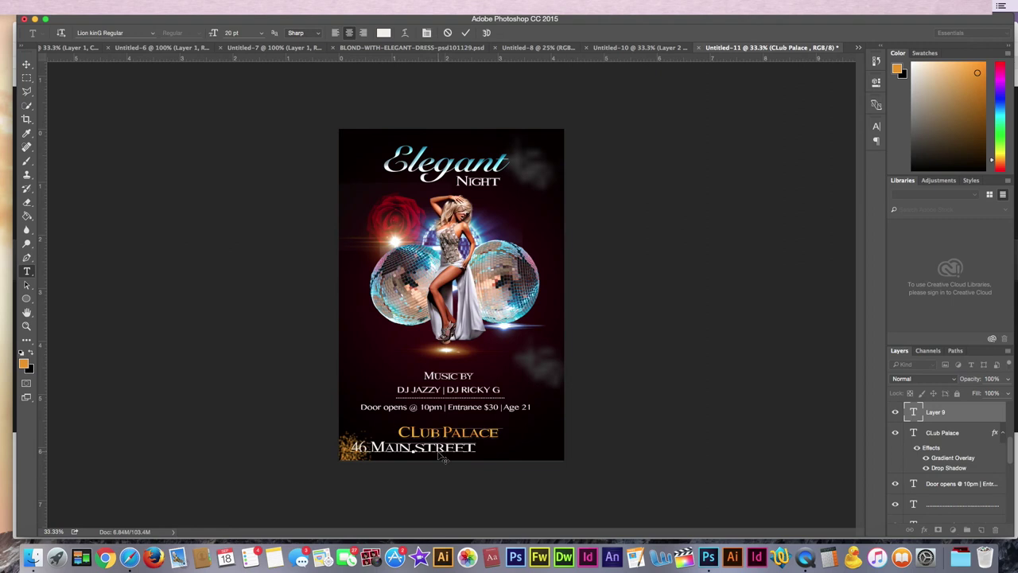
text(, N)
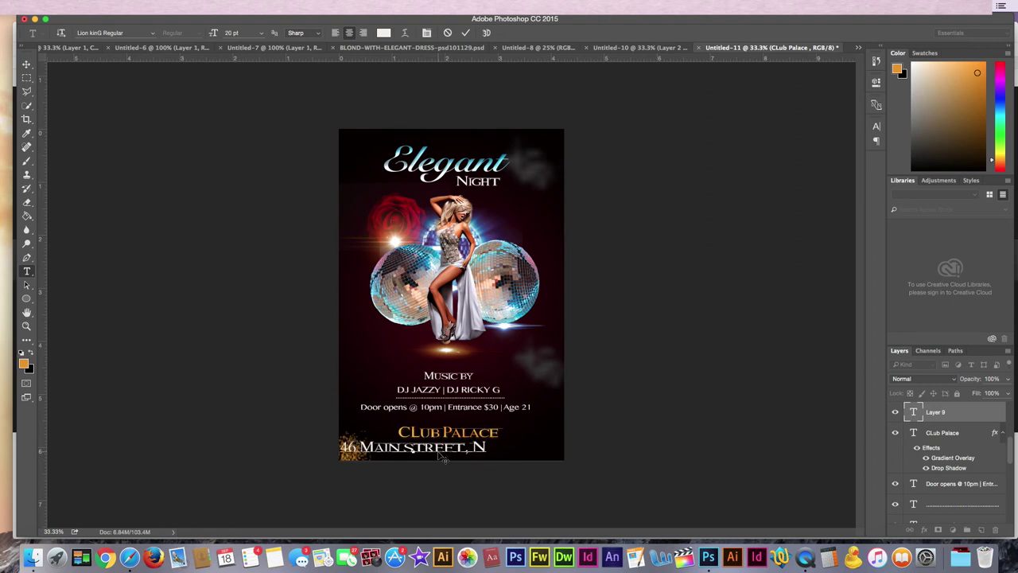
text(ew Y)
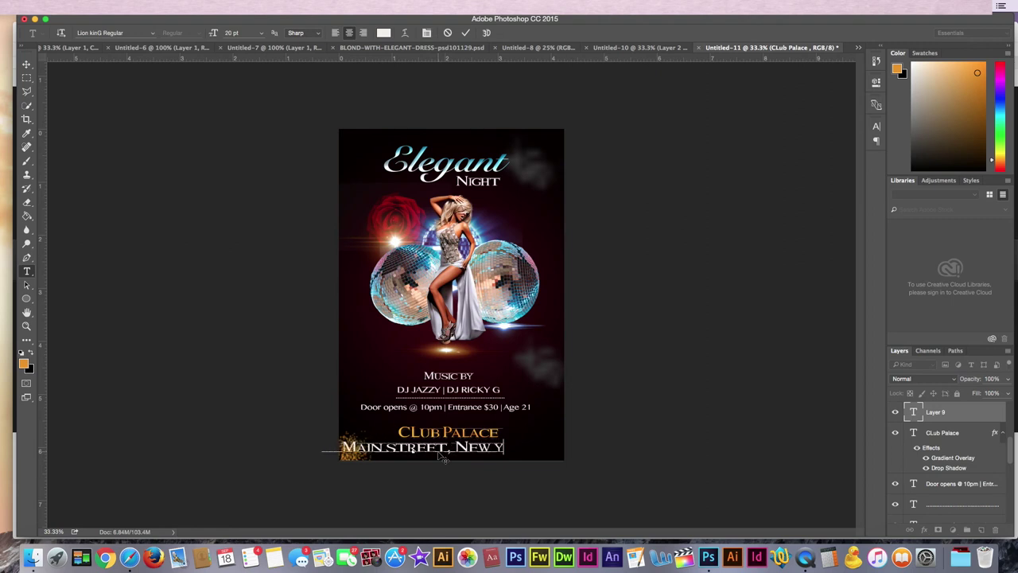
text(ork,)
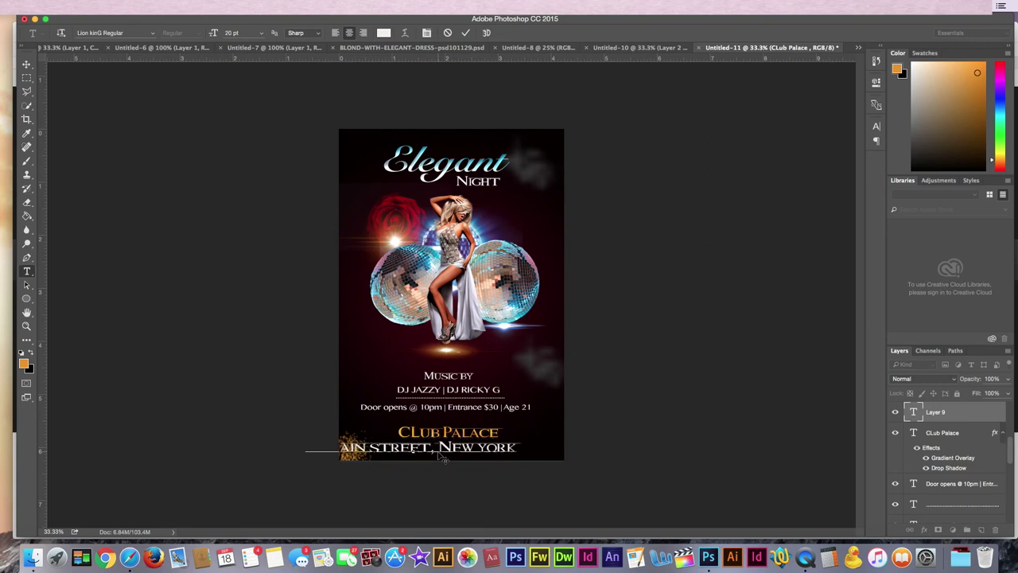
text(Ny)
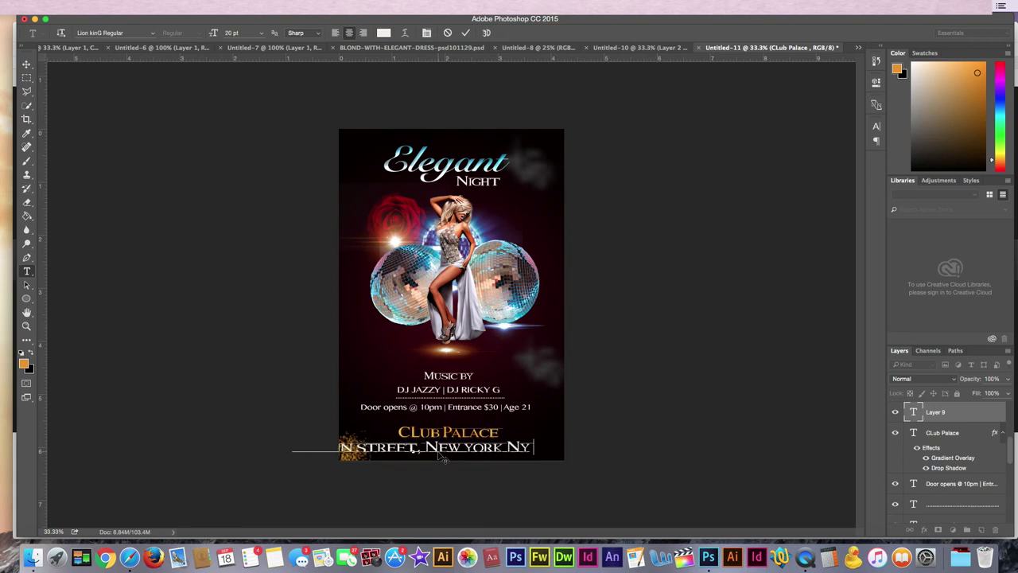
text( 10002)
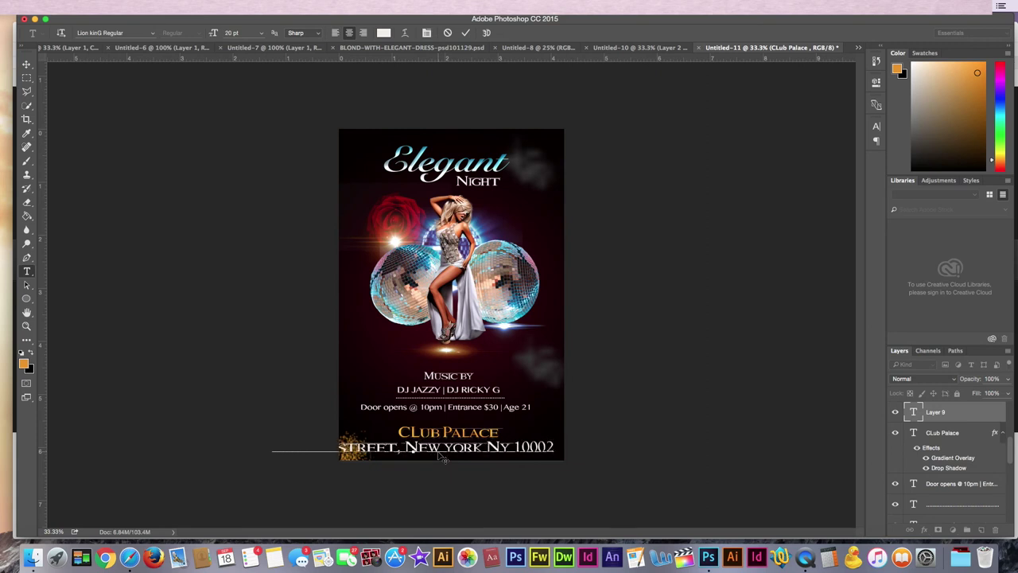
drag(555, 447, 175, 447)
click(262, 33)
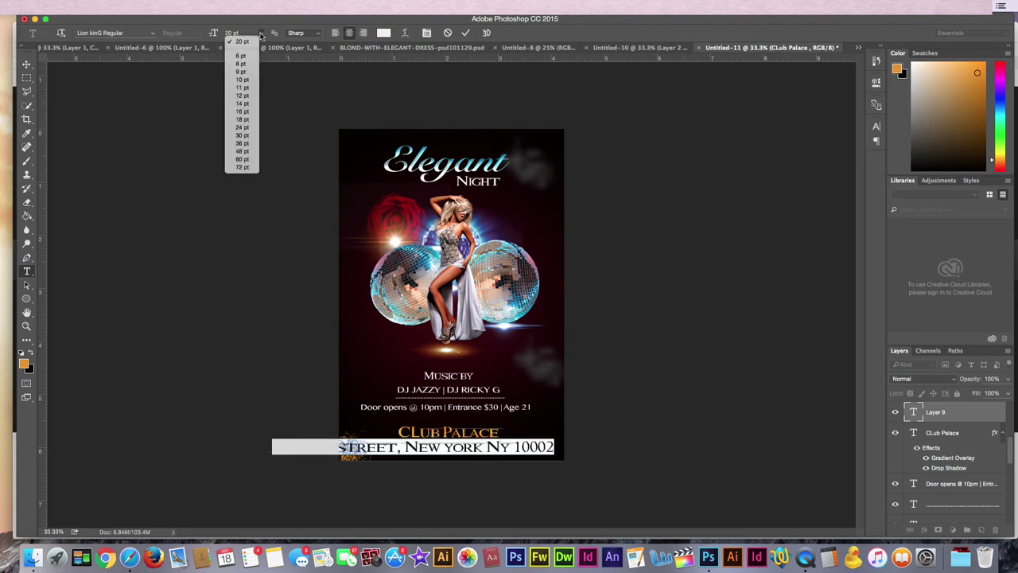
click(242, 96)
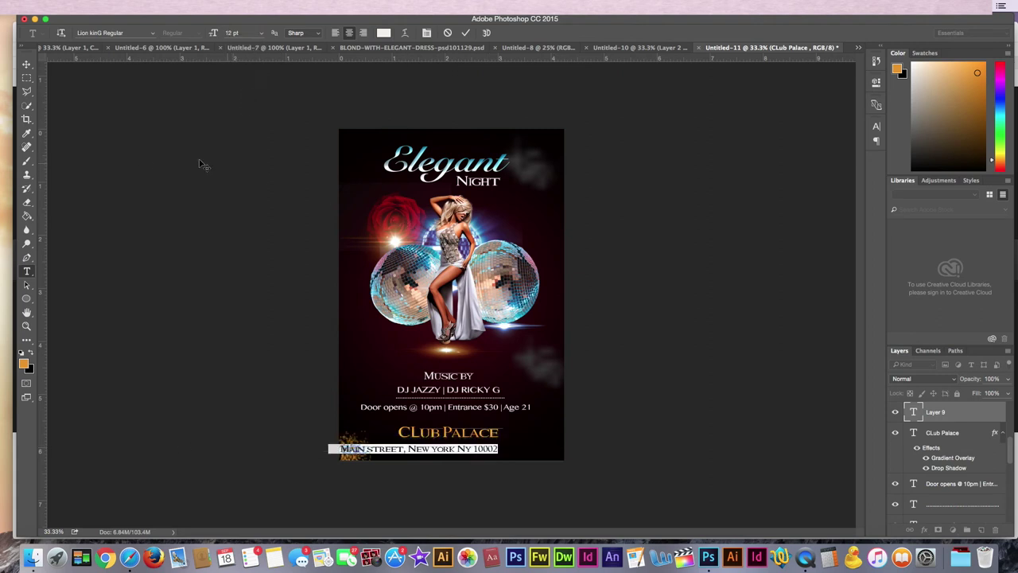
click(407, 449)
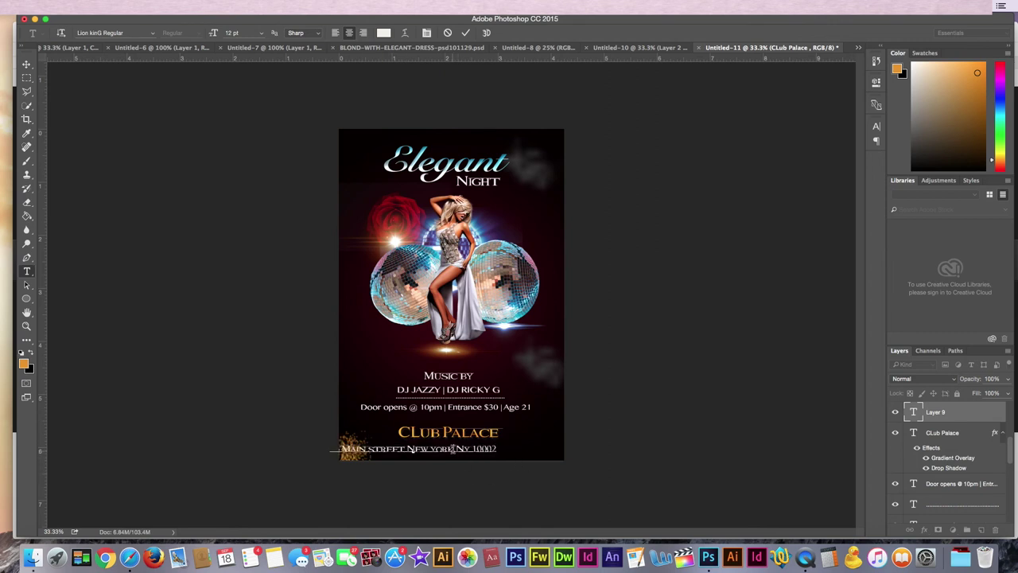
click(454, 450)
text(,)
Switch the address to Khmer MN, shrink it, and nudge it right and up.
key(super+a)
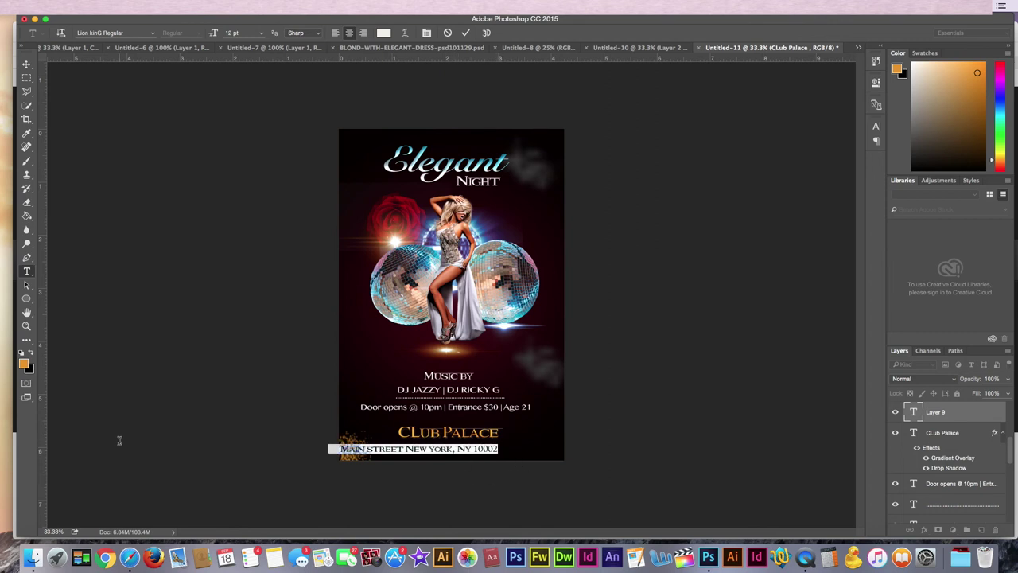
click(145, 35)
text(Khmer)
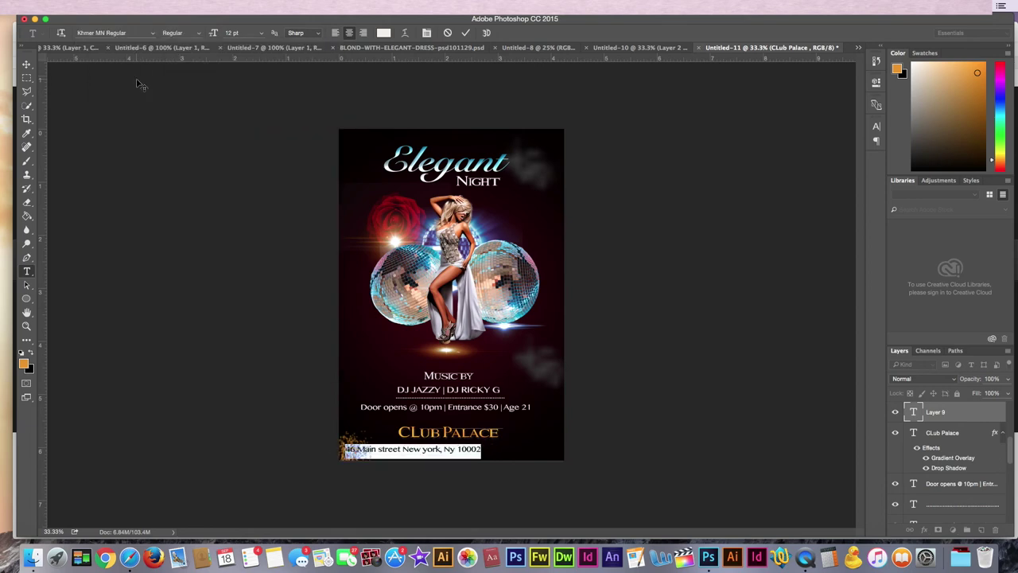
click(262, 34)
click(247, 91)
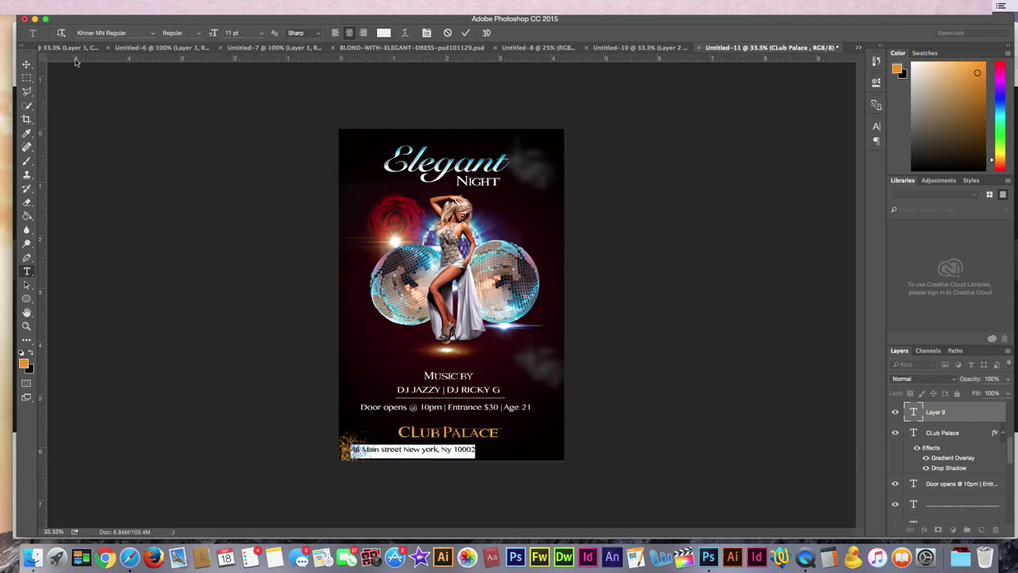
click(26, 65)
key(shift+Right)
key(shift+Right)
key(shift+Right)
key(shift+Right)
key(shift+Right)
key(shift+Right)
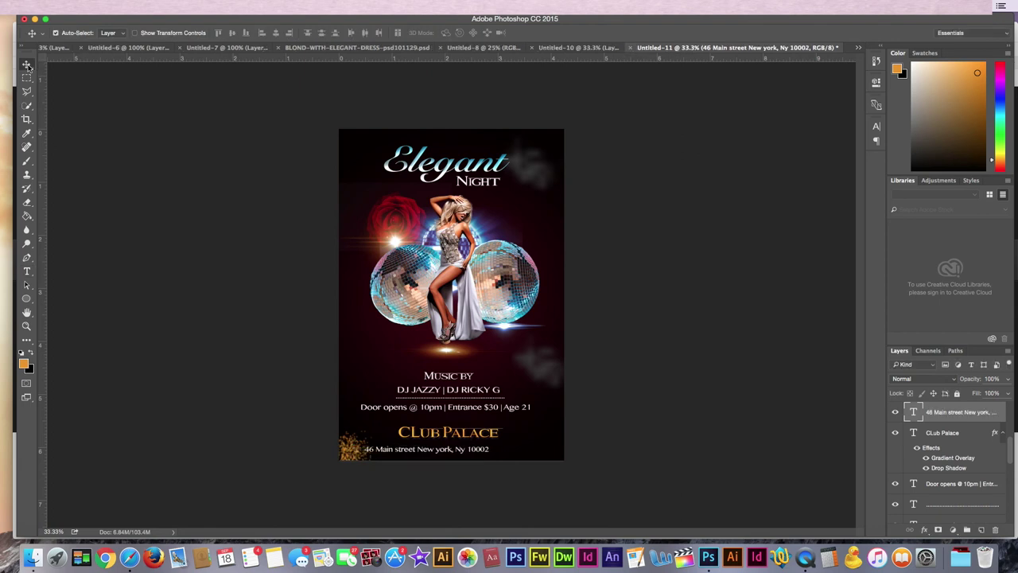
key(shift+Right)
key(shift+Right)
key(shift+Right)
key(shift+Right)
key(shift+Right)
key(shift+Right)
key(shift+Right)
key(shift+Up)
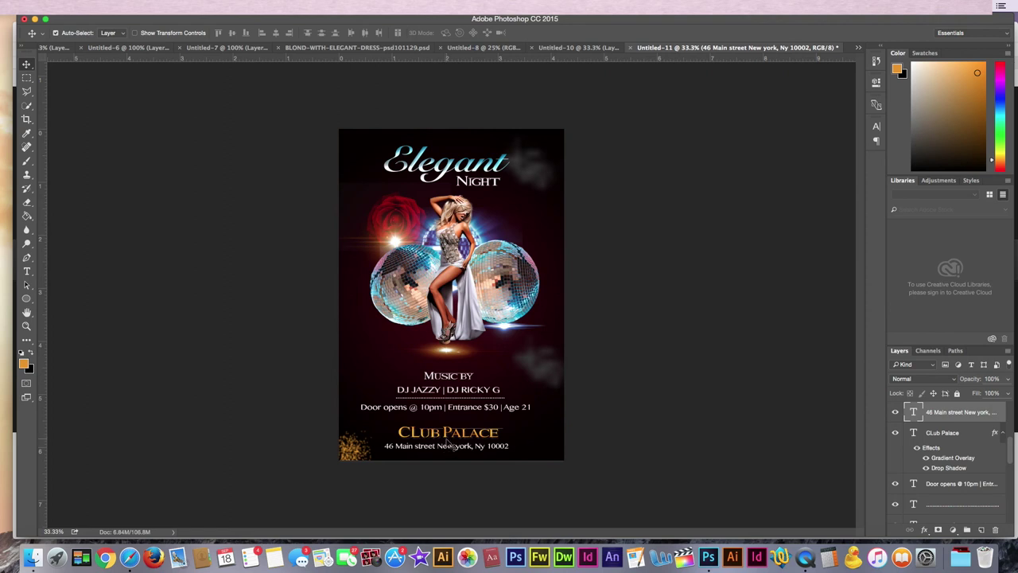
Reduce the address to 11 pt and fine-tune its vertical position.
click(449, 444)
click(27, 273)
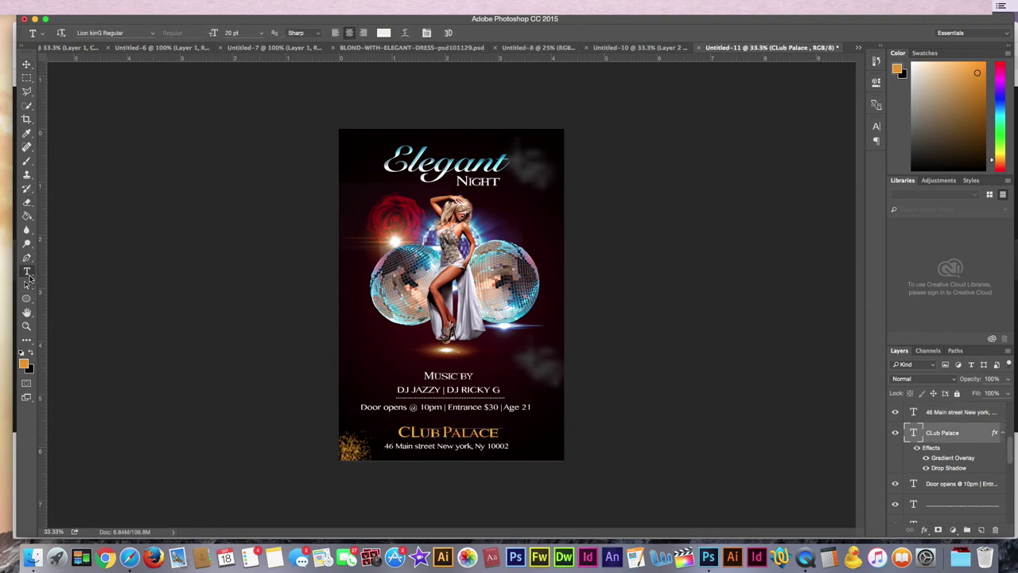
click(401, 447)
key(ctrl+a)
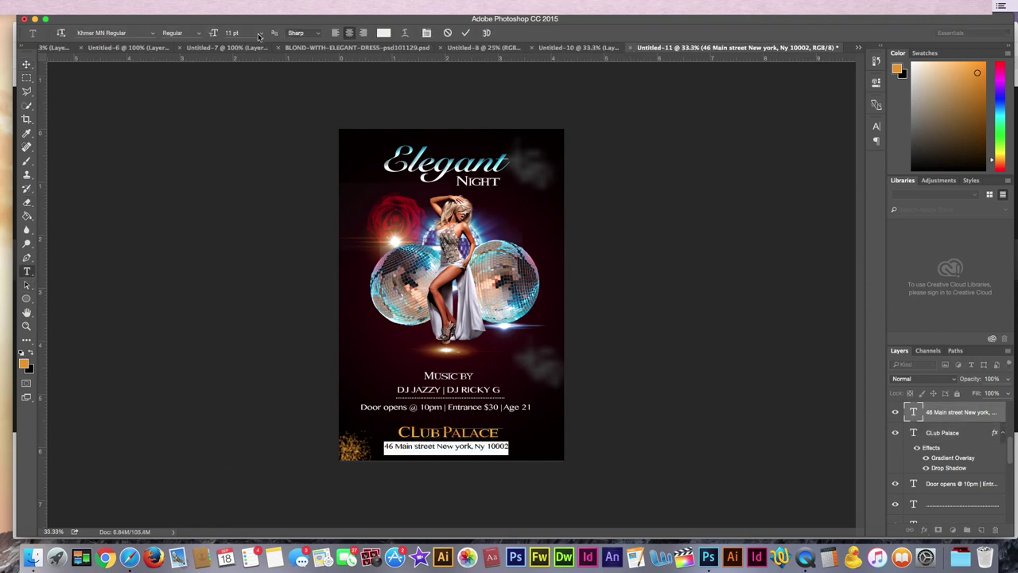
click(259, 36)
click(242, 78)
click(27, 65)
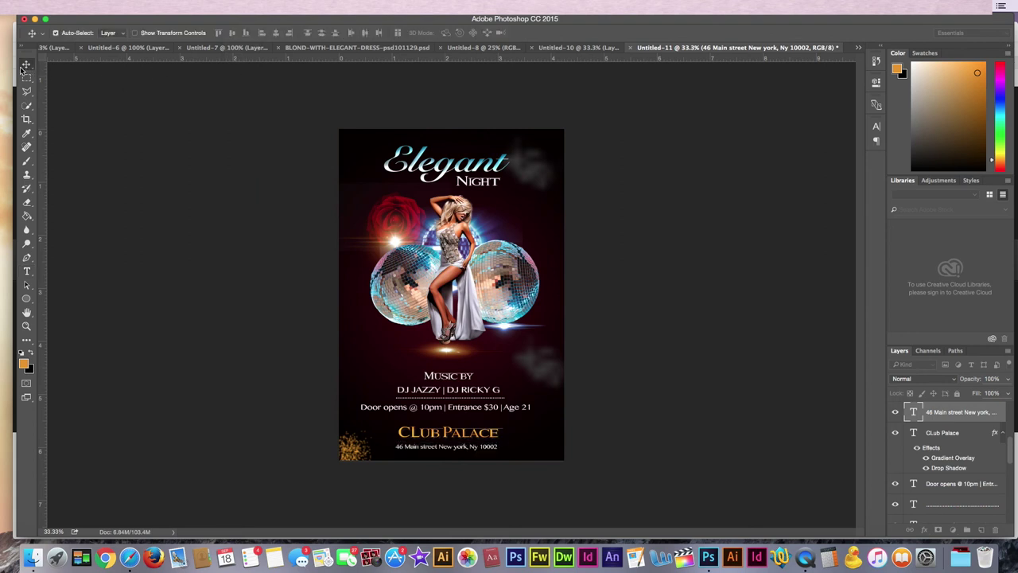
key(Up)
key(Up)
key(Up)
key(Up)
key(Up)
key(Up)
key(Up)
key(Up)
key(Up)
key(Up)
key(Up)
key(Up)
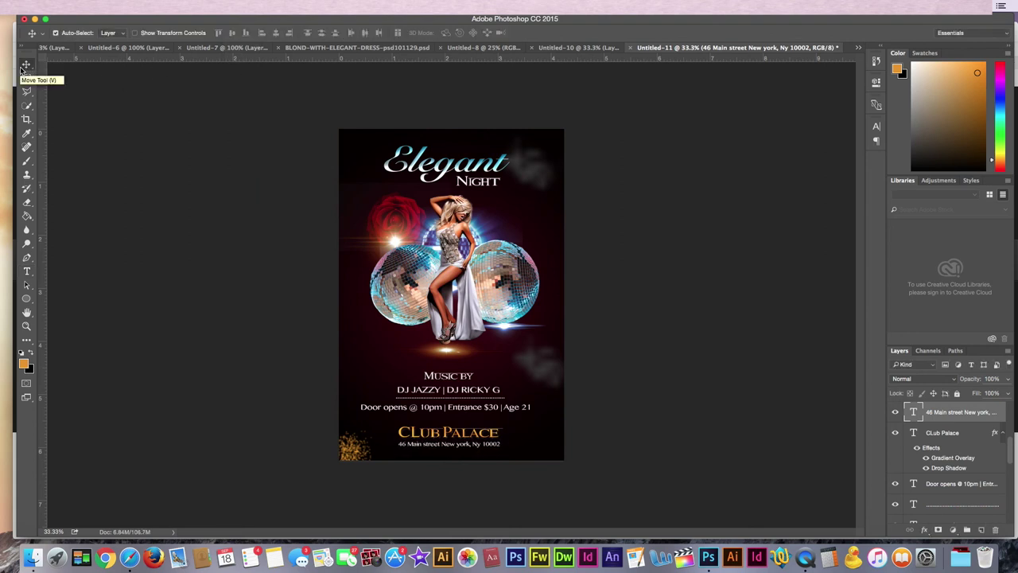
key(Down)
key(Down)
key(Down)
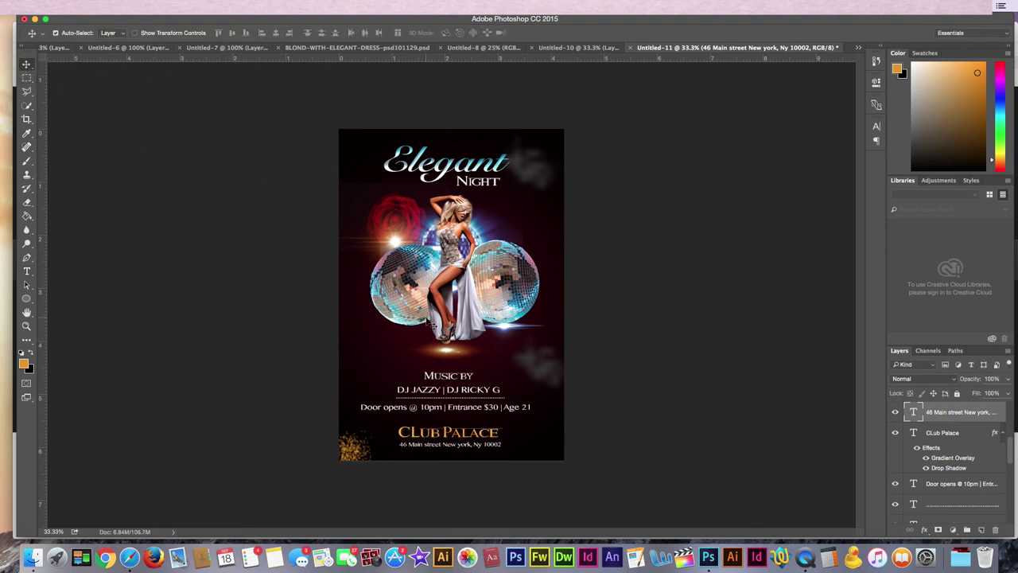
Duplicate the Layer 6 glow beneath Club Palace and squash it to about 60% height.
click(513, 327)
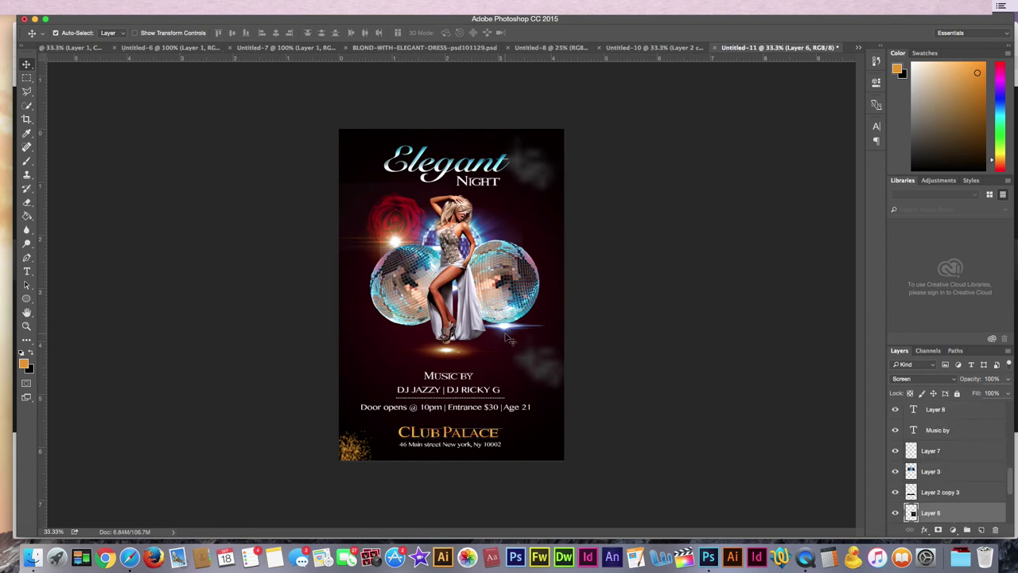
mouse_move(509, 334)
mouse_down()
mouse_move(458, 442)
mouse_move(444, 435)
mouse_move(548, 435)
mouse_up()
key(ctrl+t)
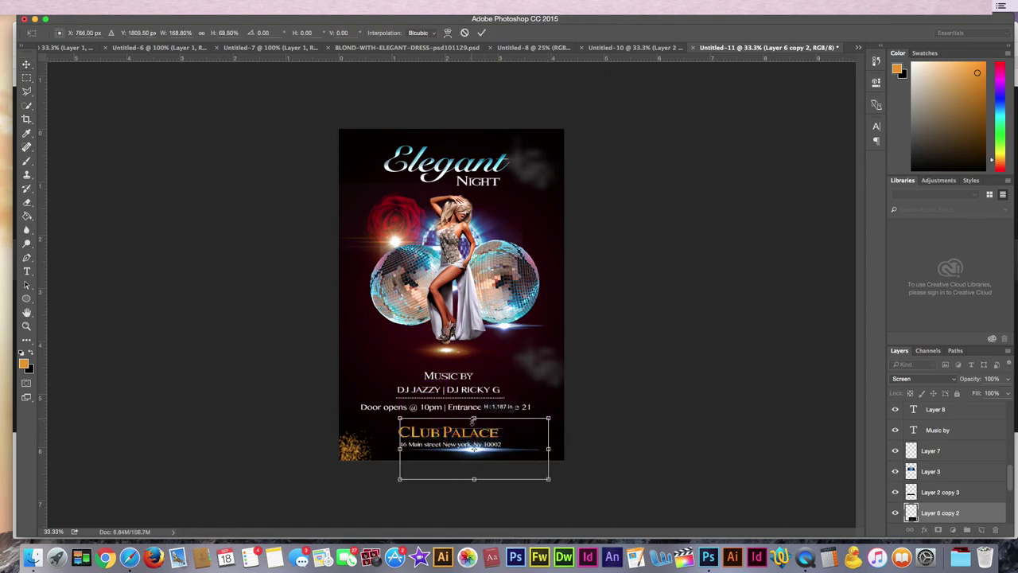
mouse_move(474, 390)
mouse_down()
mouse_move(474, 427)
mouse_move(458, 447)
mouse_move(455, 436)
mouse_up()
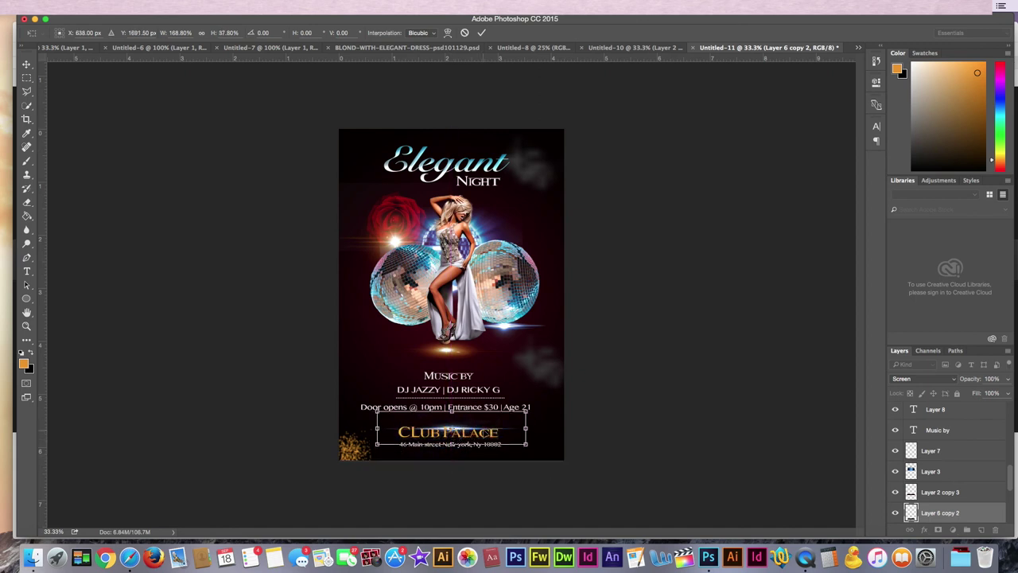
key(Return)
Nudge the Club Palace title up slightly and deselect all layers.
drag(484, 432, 484, 429)
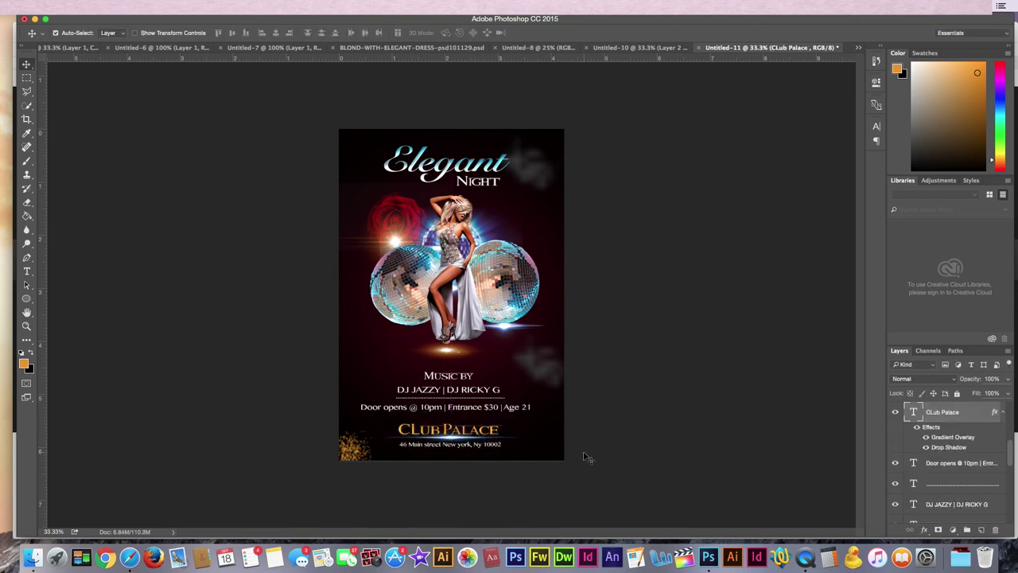
click(449, 441)
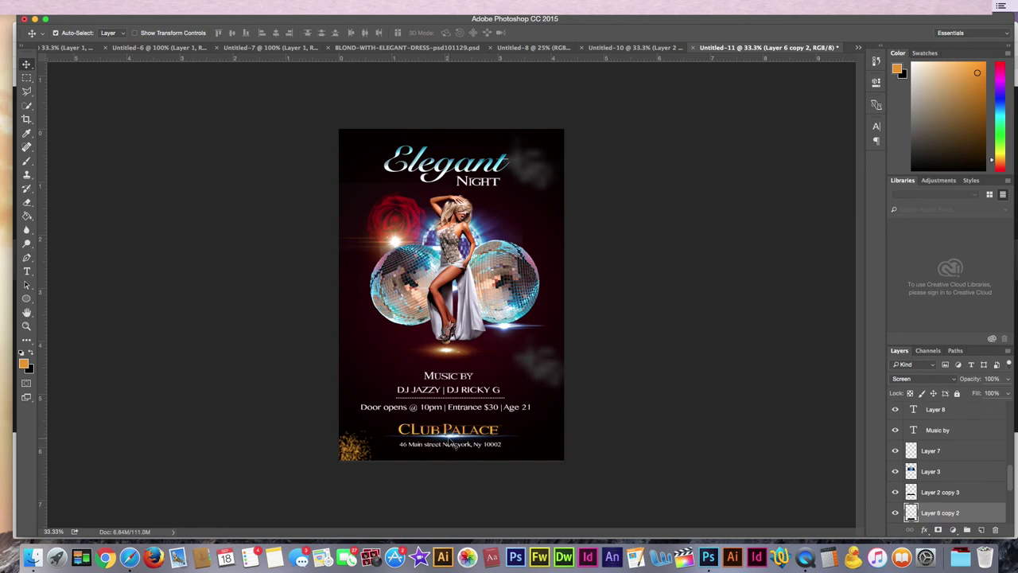
click(654, 437)
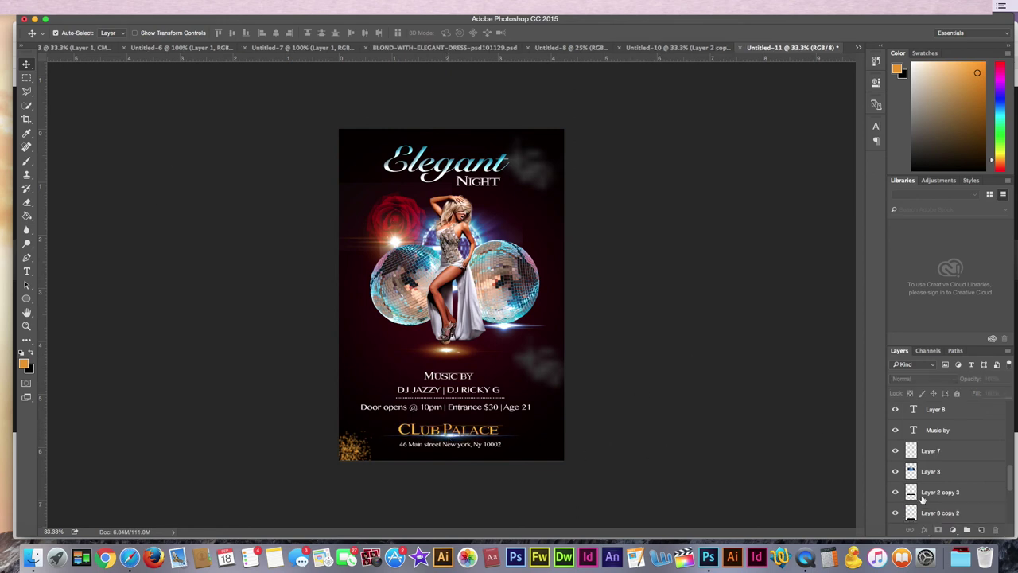
On a new layer, paint orange sparkles with the 24 scatter brush at 492 px.
click(981, 531)
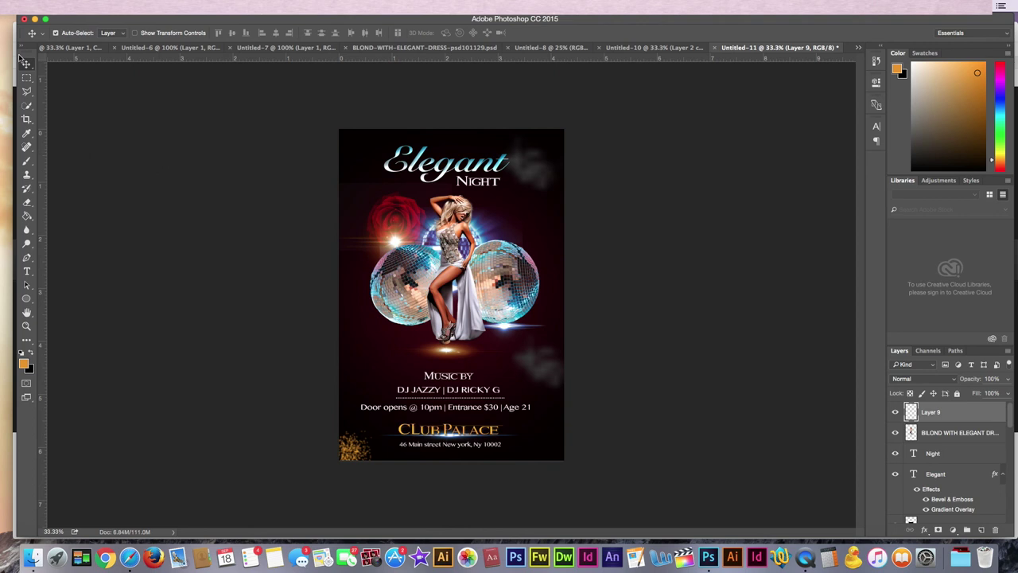
click(27, 163)
click(72, 36)
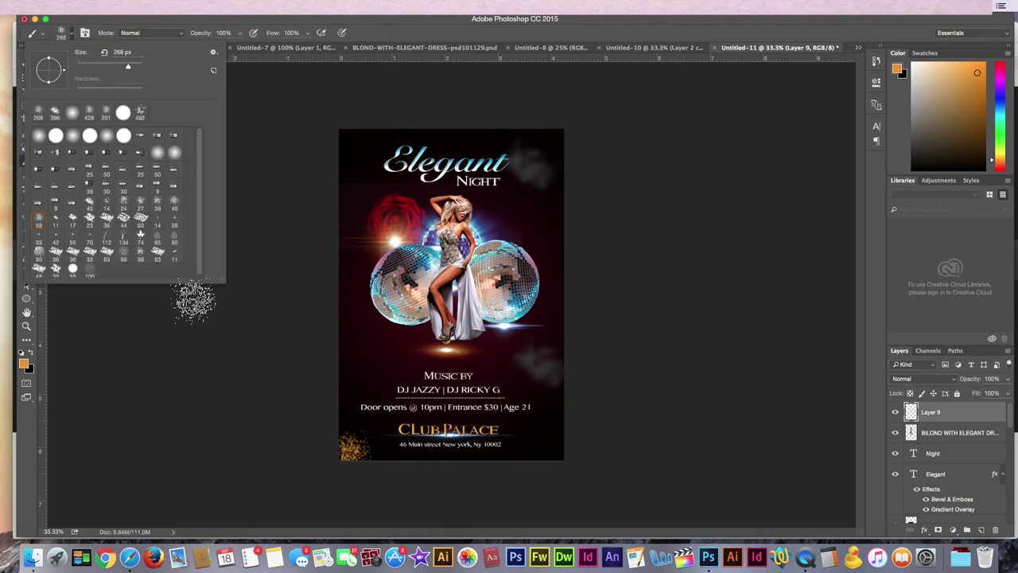
click(124, 201)
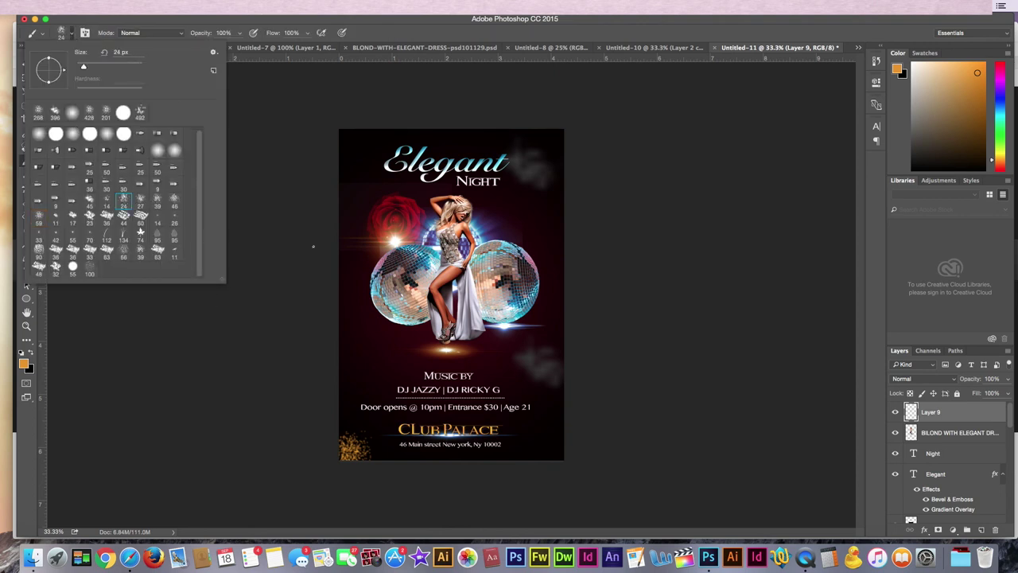
drag(125, 67, 135, 67)
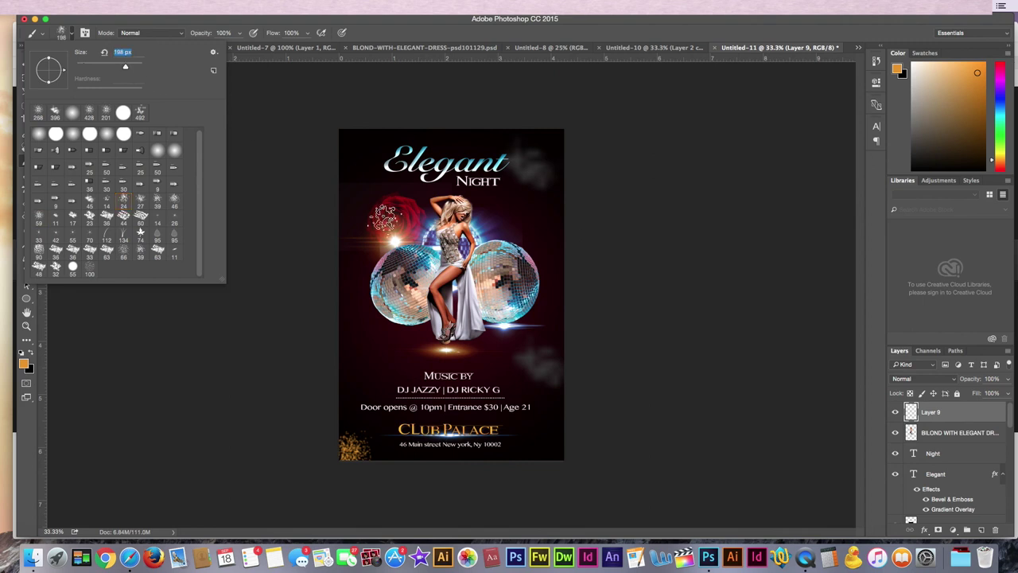
click(521, 225)
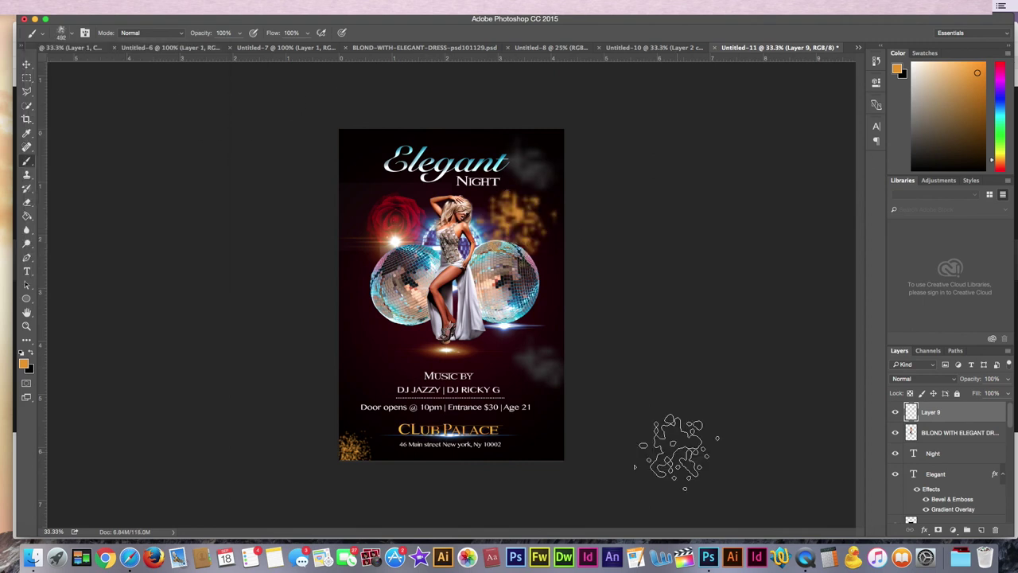
Set the sparkle layer to Screen blending and move it to the bottom of the stack.
click(955, 379)
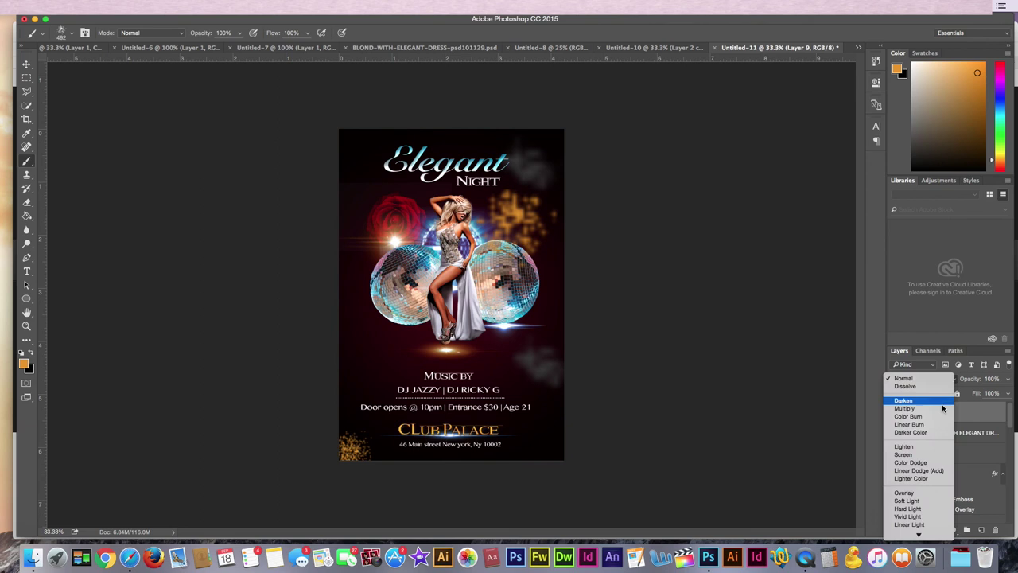
click(923, 454)
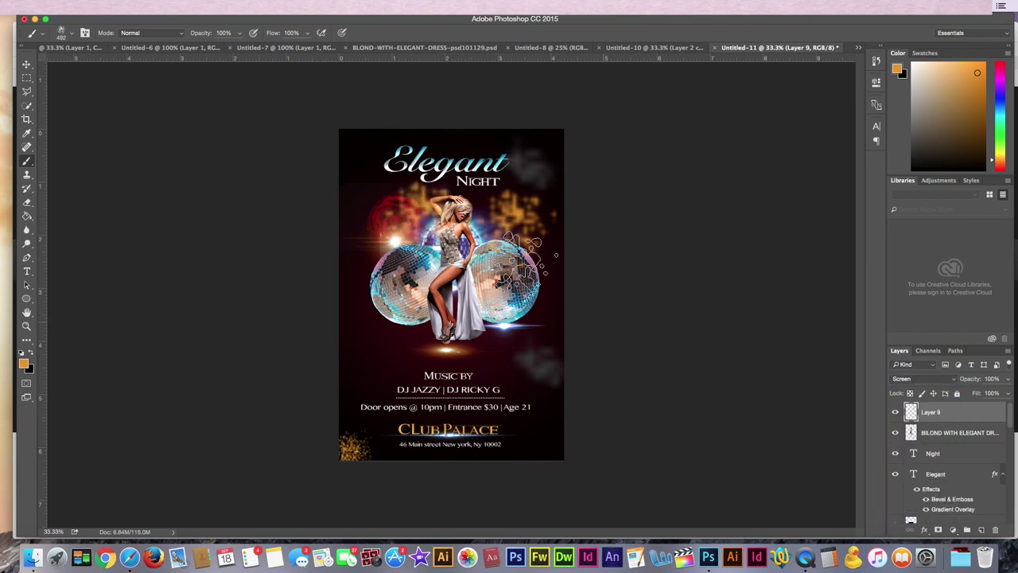
click(26, 65)
drag(929, 411, 947, 507)
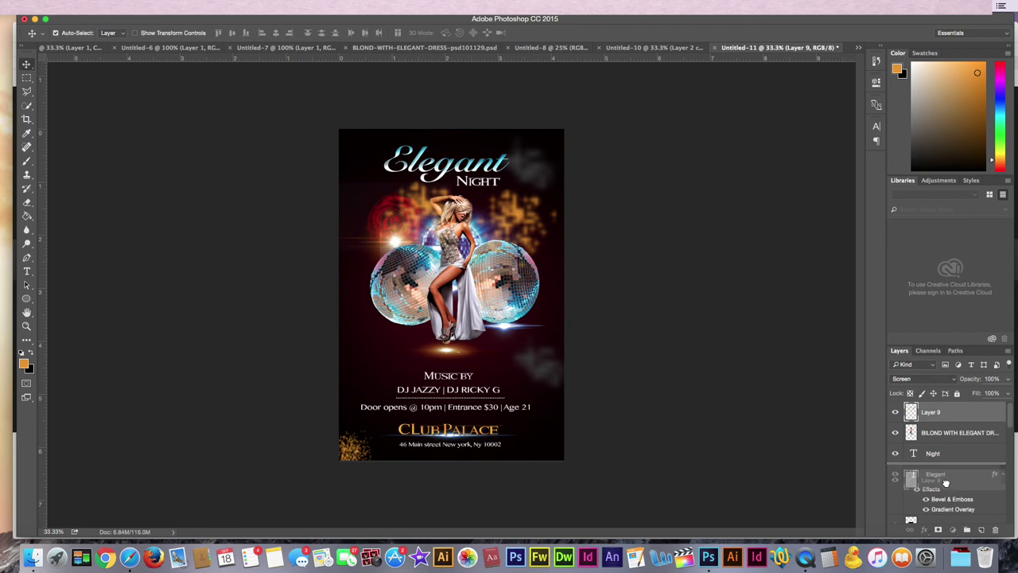
mouse_move(948, 415)
mouse_down()
mouse_move(952, 515)
mouse_move(954, 475)
mouse_up()
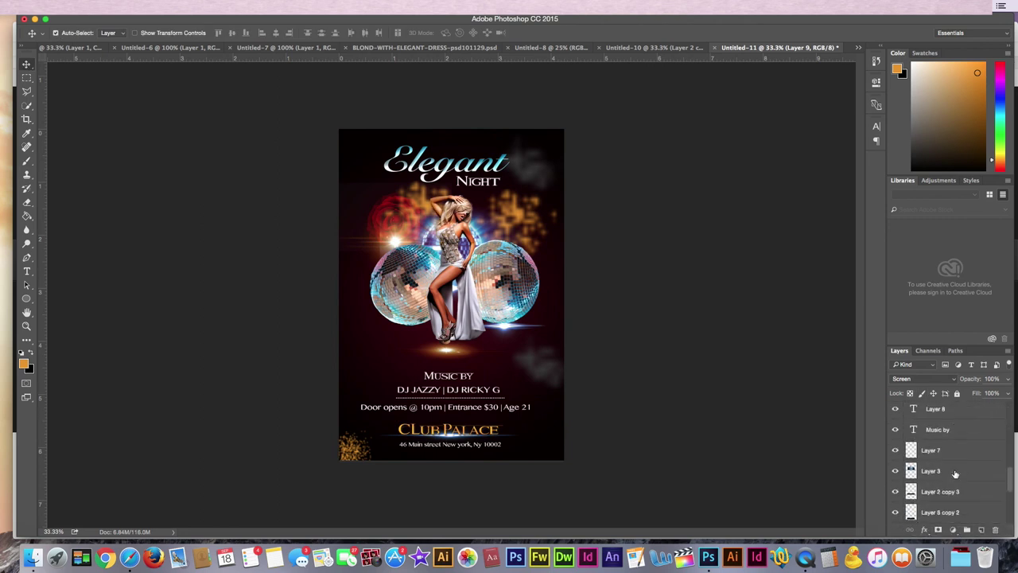
drag(957, 419, 947, 514)
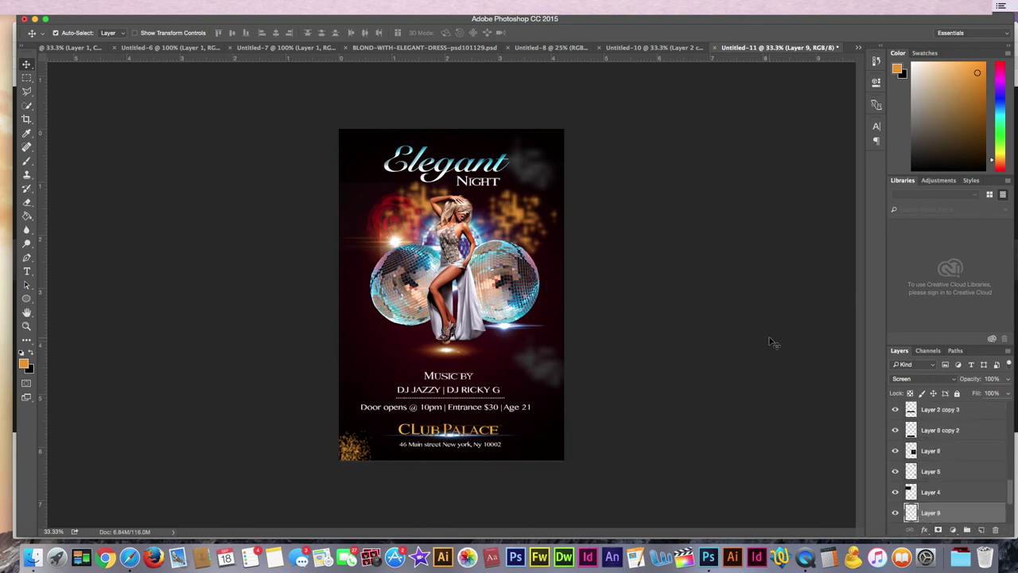
Shift the red rose glow slightly and move the address line up toward Club Palace.
click(419, 201)
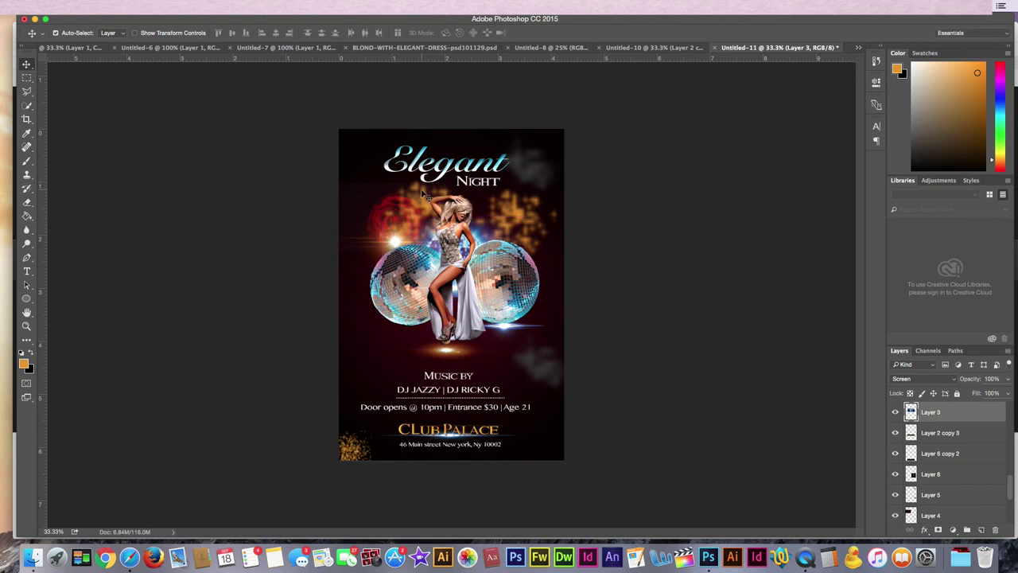
click(424, 195)
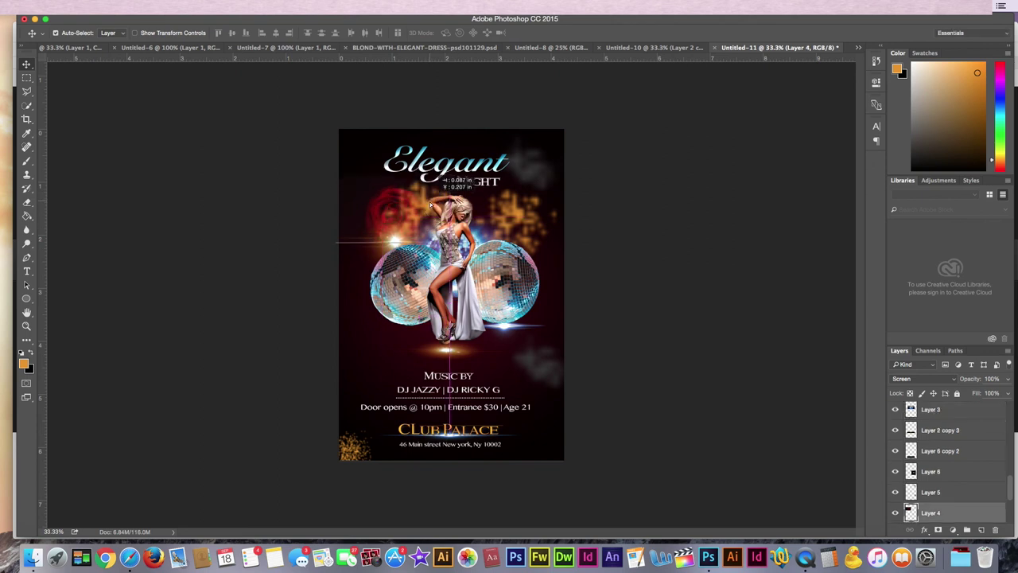
drag(420, 210, 430, 225)
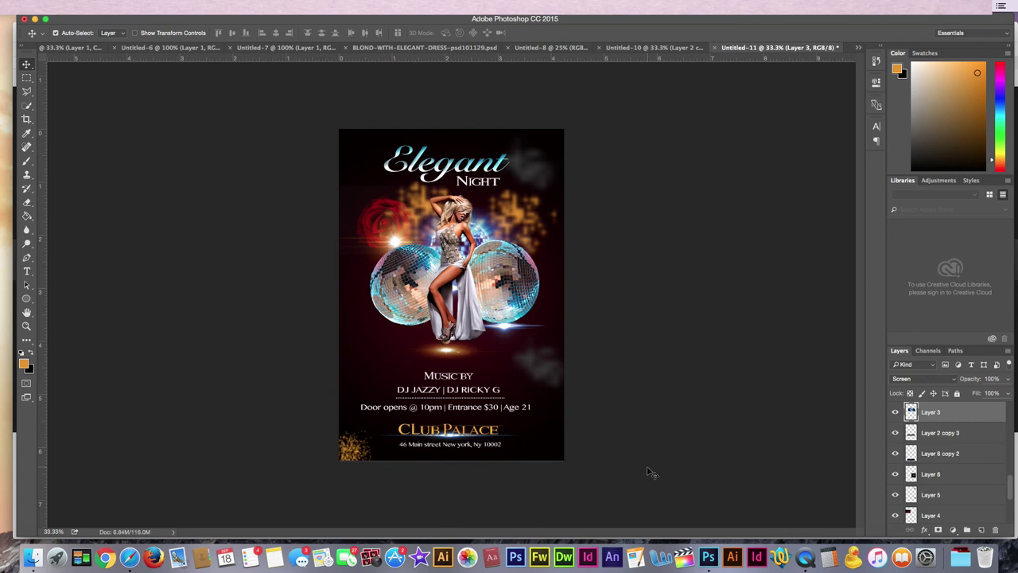
click(459, 438)
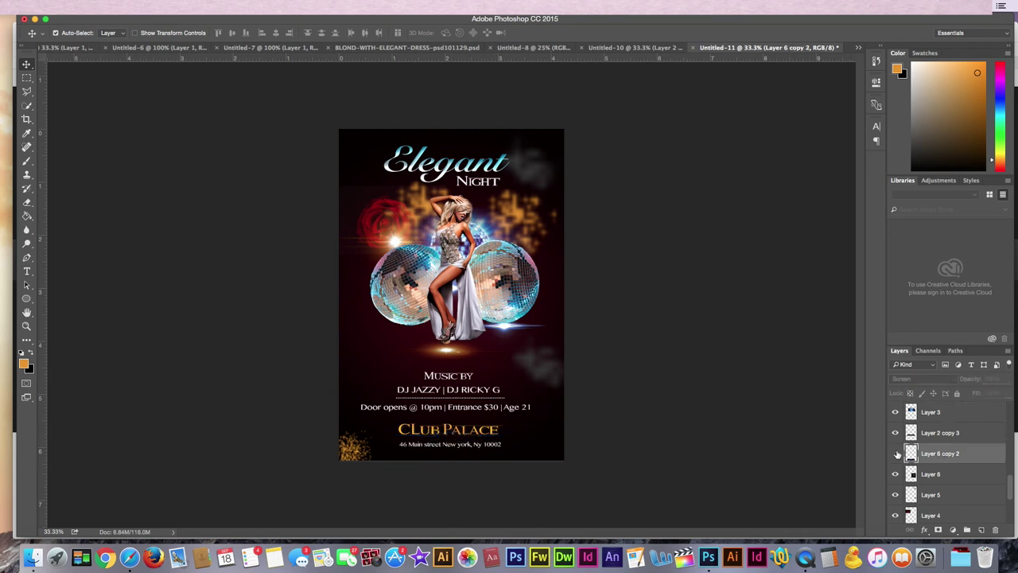
drag(485, 453, 476, 445)
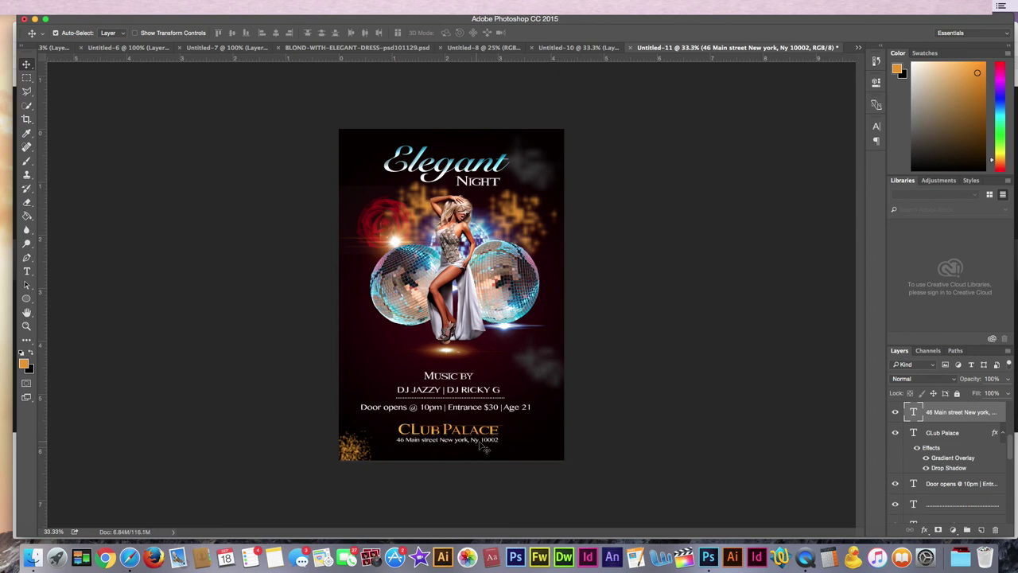
Add a Gradient Map adjustment with a yellow-orange preset, blended in Soft Light.
click(952, 530)
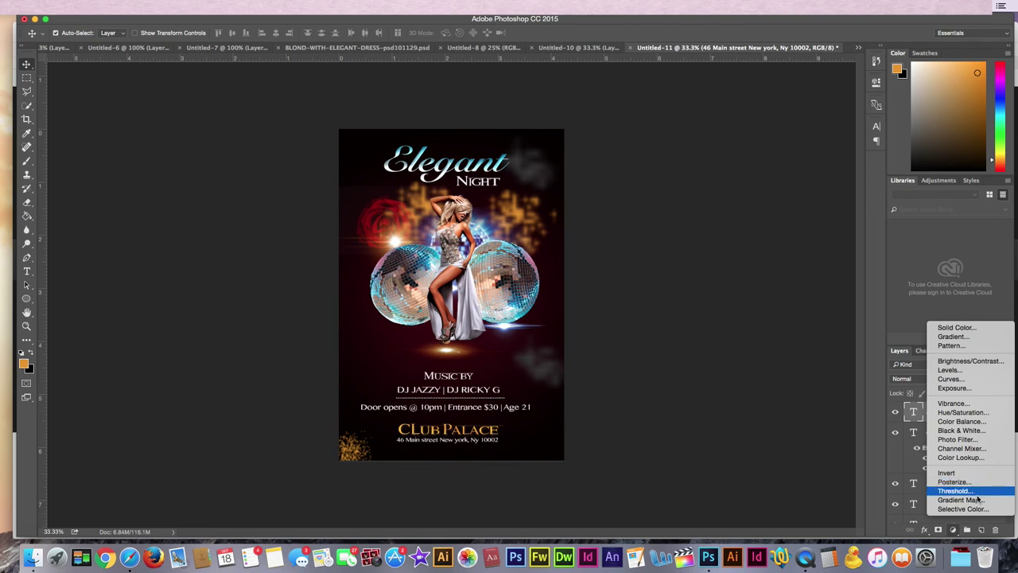
click(975, 500)
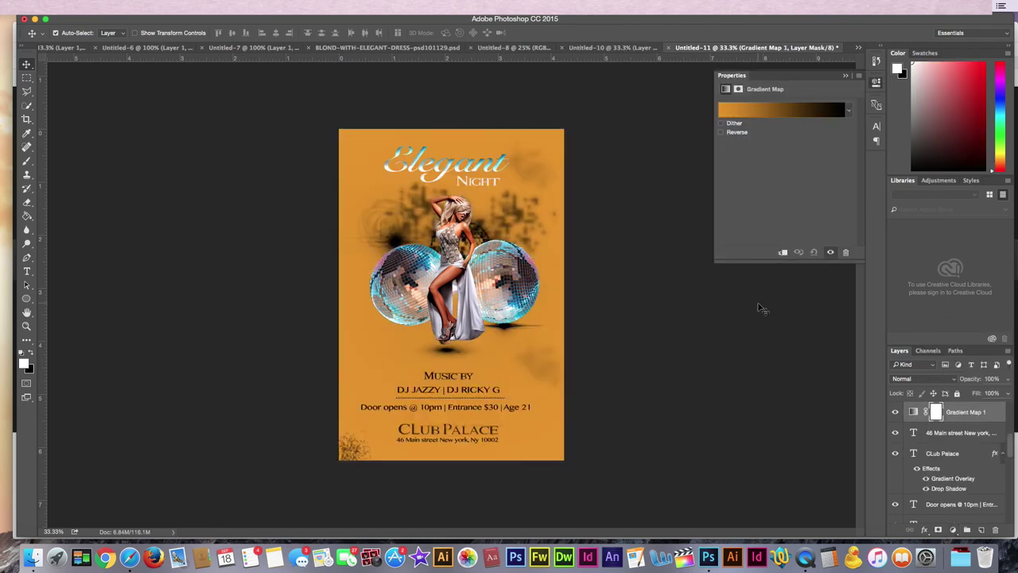
click(790, 114)
scroll(679, 350, down, 5)
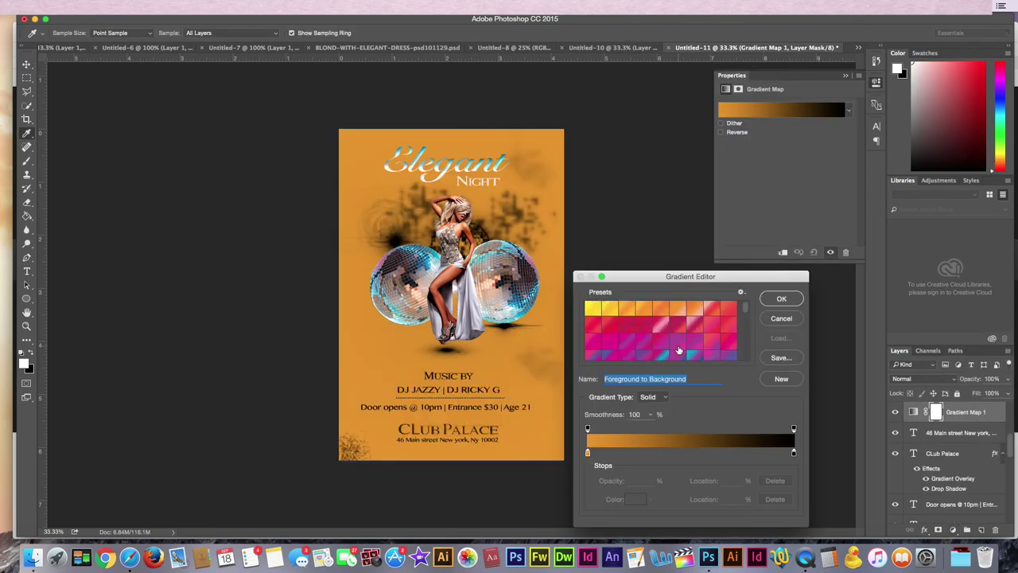
click(609, 319)
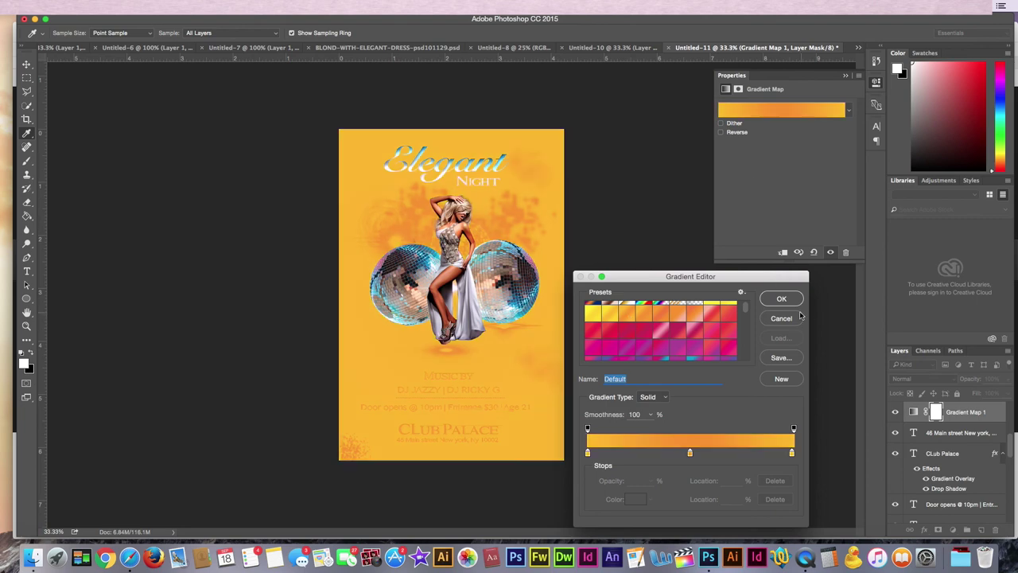
click(781, 299)
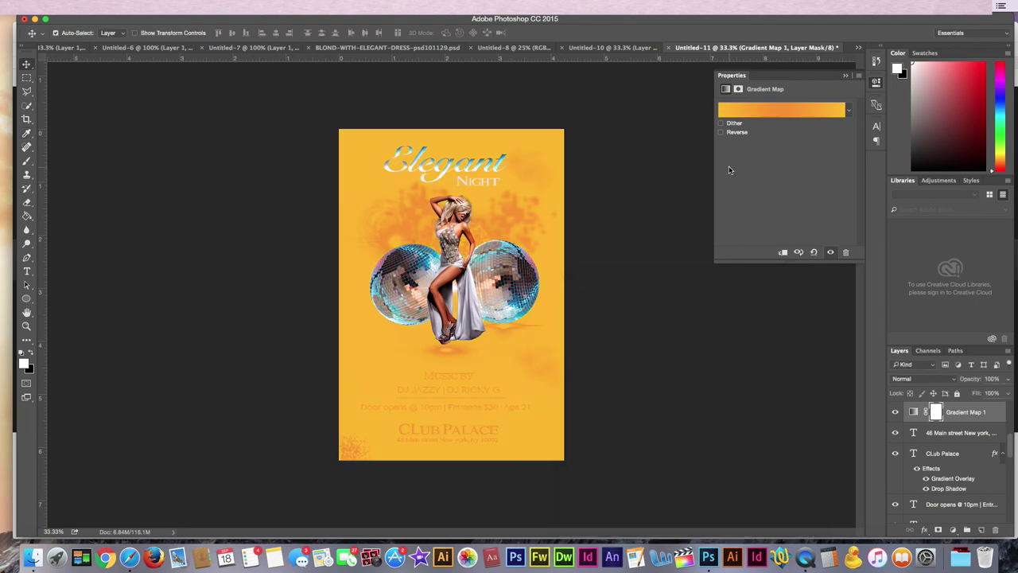
click(944, 380)
click(932, 504)
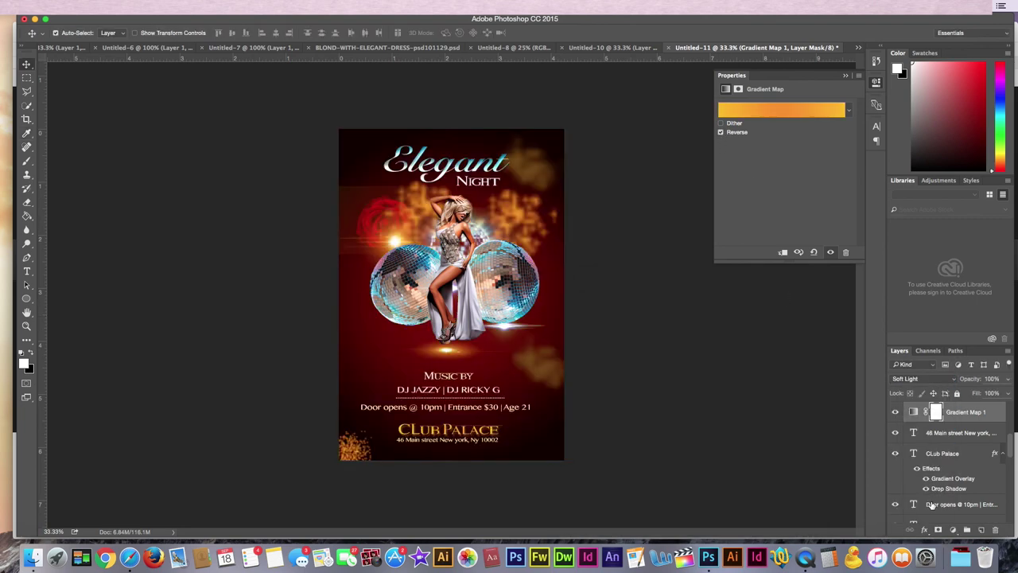
Preview a few pink gradient presets, then settle on a blue-cyan preset for the gradient map.
click(786, 111)
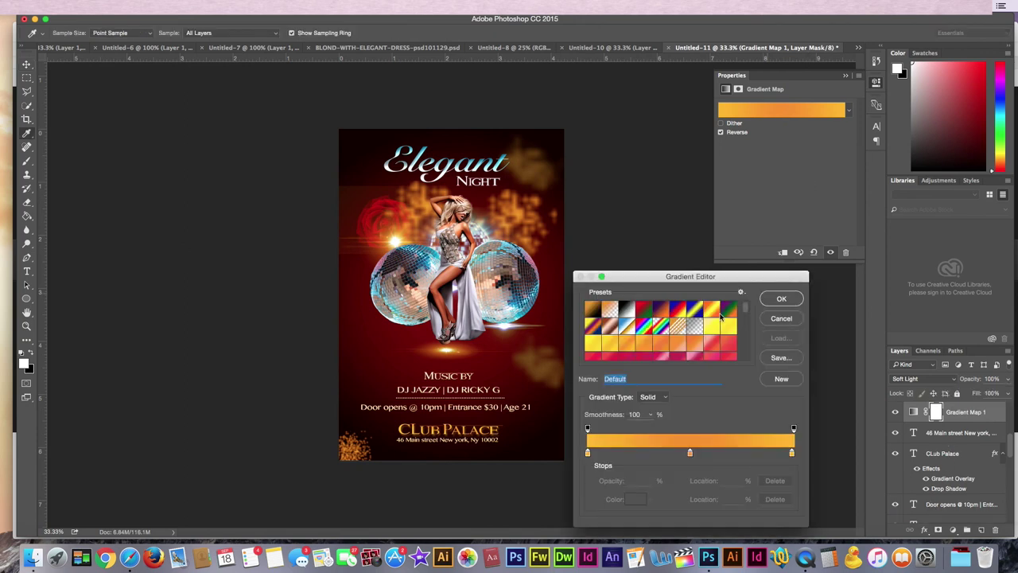
scroll(692, 355, down, 3)
click(629, 326)
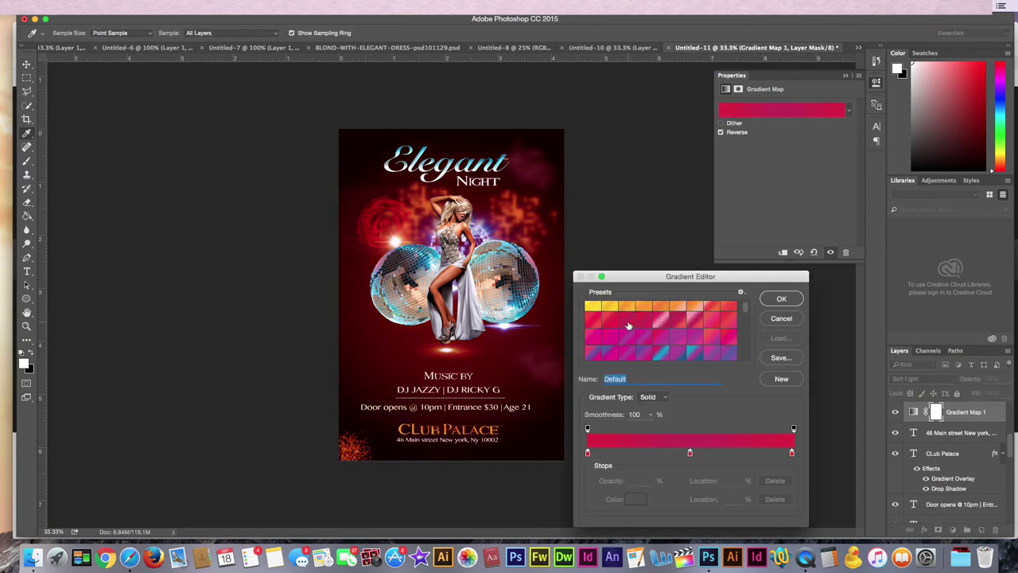
click(663, 326)
click(710, 325)
scroll(703, 329, down, 2)
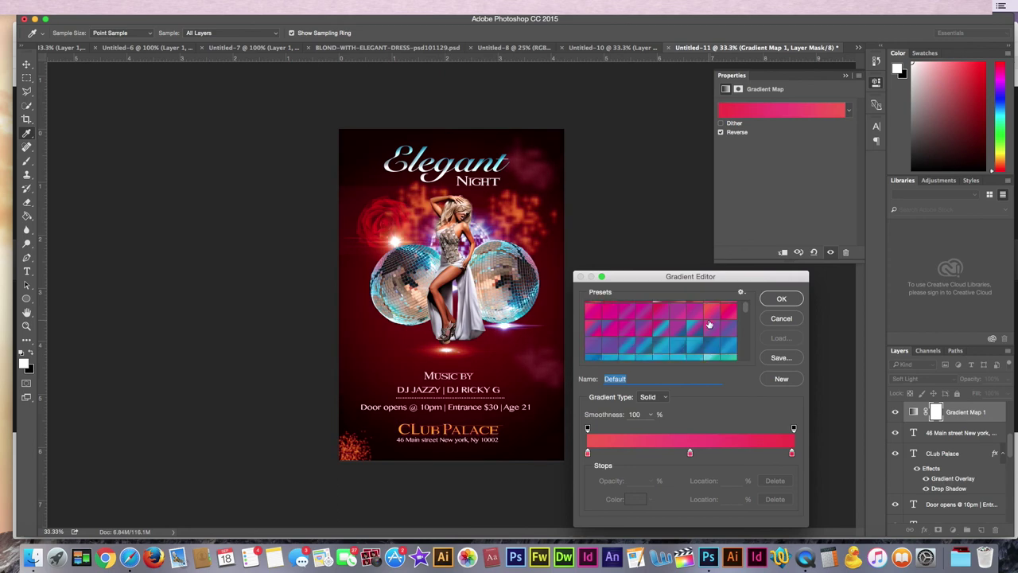
scroll(703, 328, down, 1)
click(699, 330)
scroll(696, 334, down, 1)
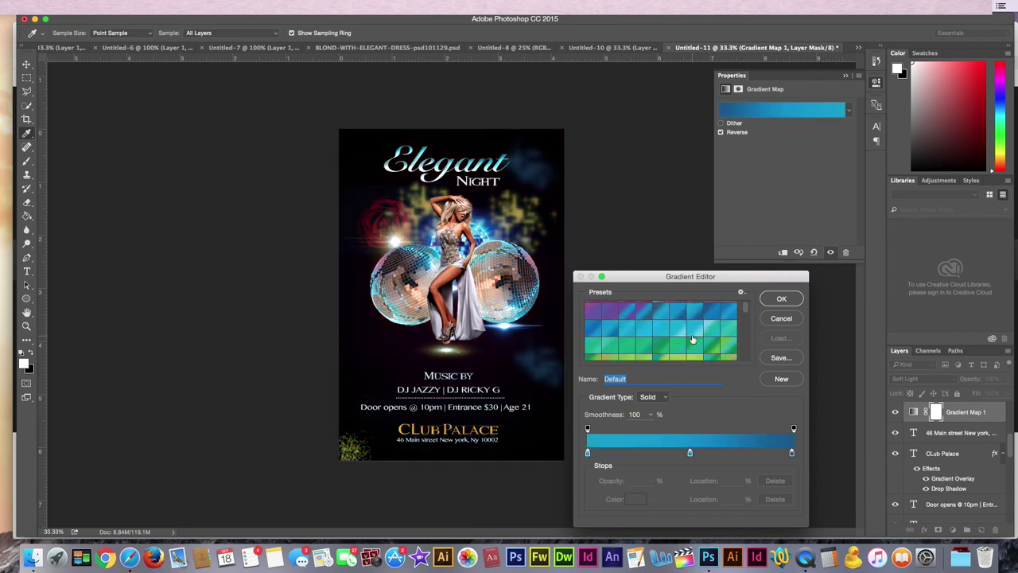